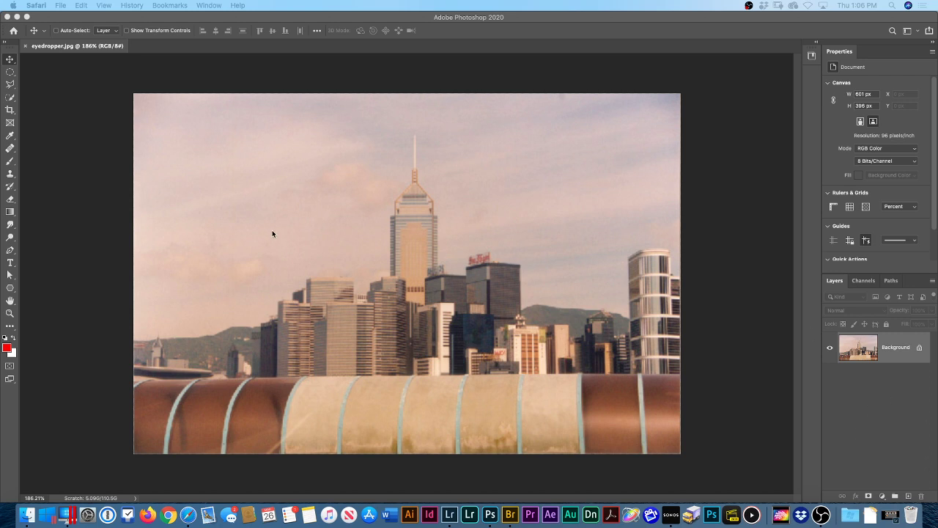
Set black foreground and white background colours, then use Reset All Tools to restore tool defaults
left_click(83, 96)
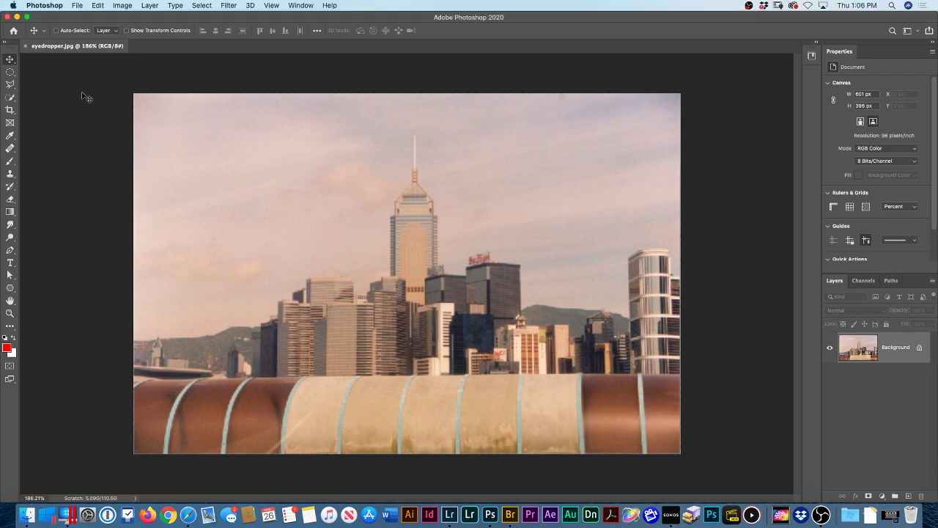
key("d")
right_click(44, 33)
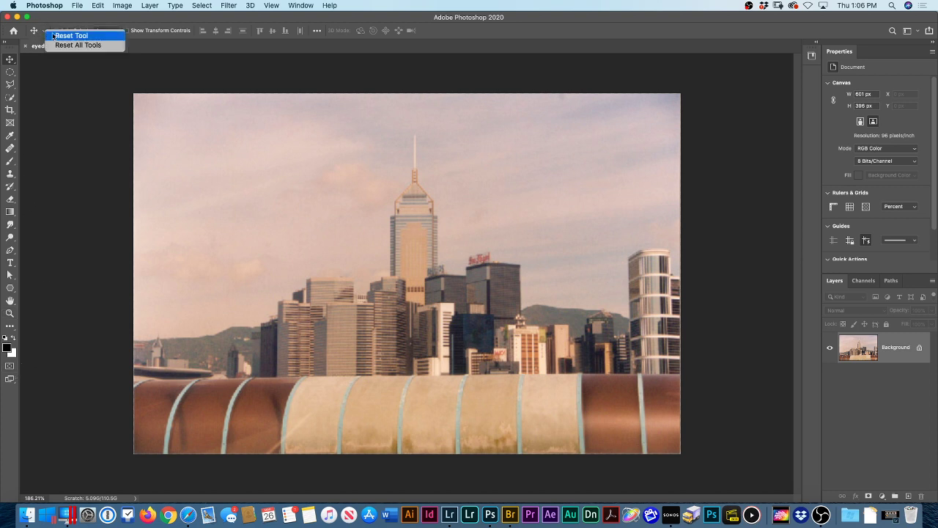
left_click(83, 45)
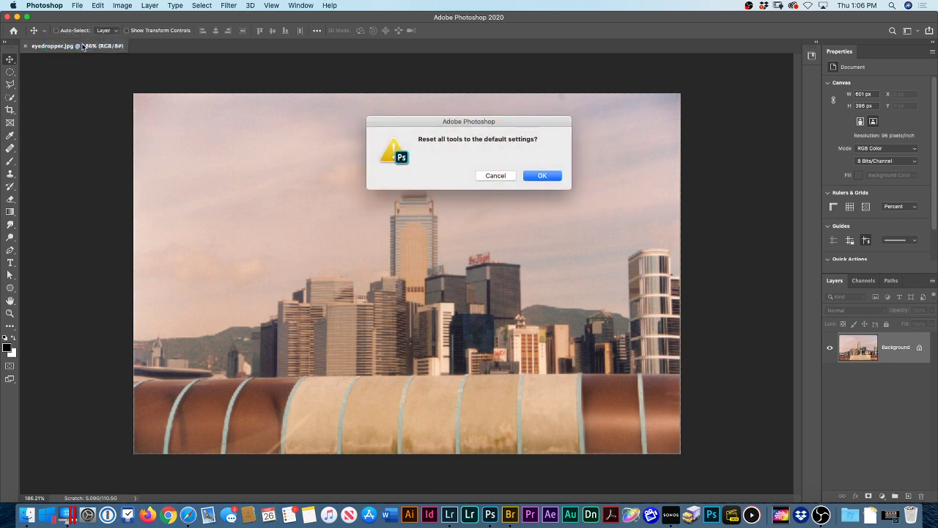
left_click(542, 175)
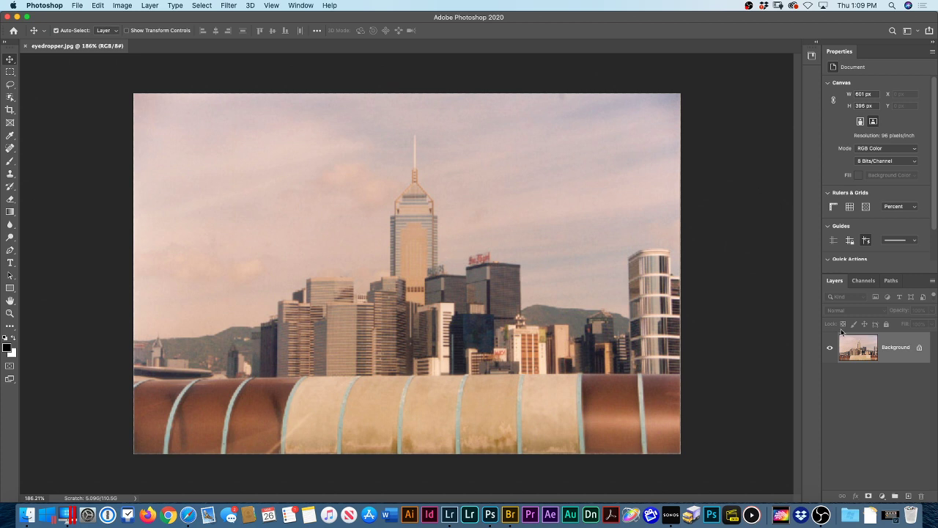
left_click(881, 496)
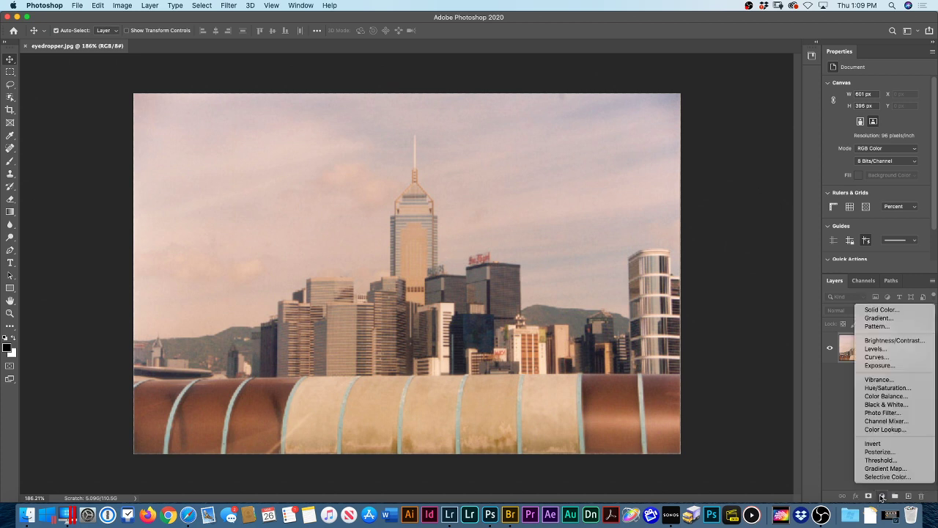
left_click(894, 352)
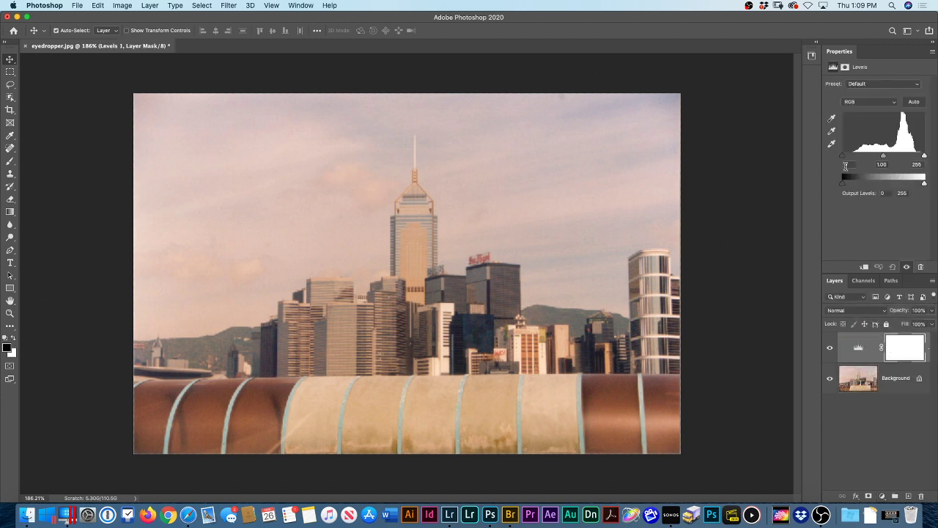
left_click(832, 118)
left_click_drag(860, 346, 921, 497)
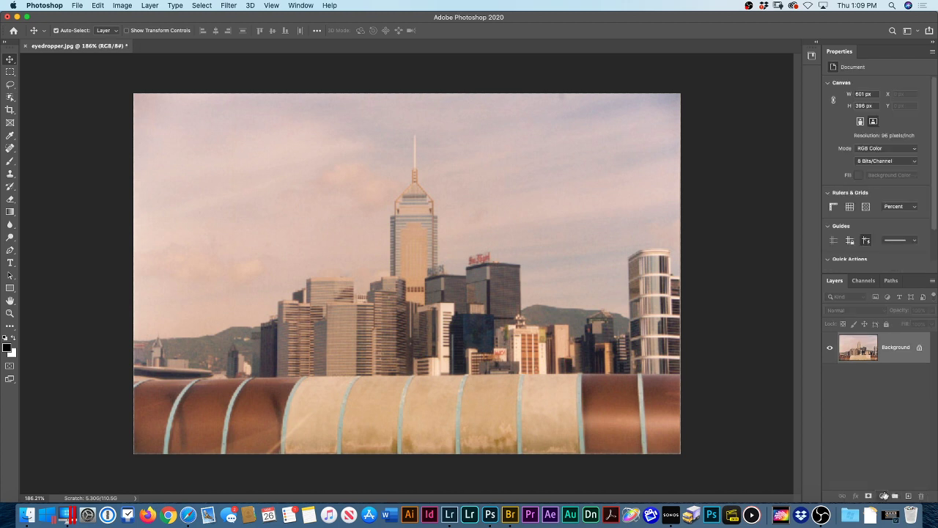
left_click(883, 495)
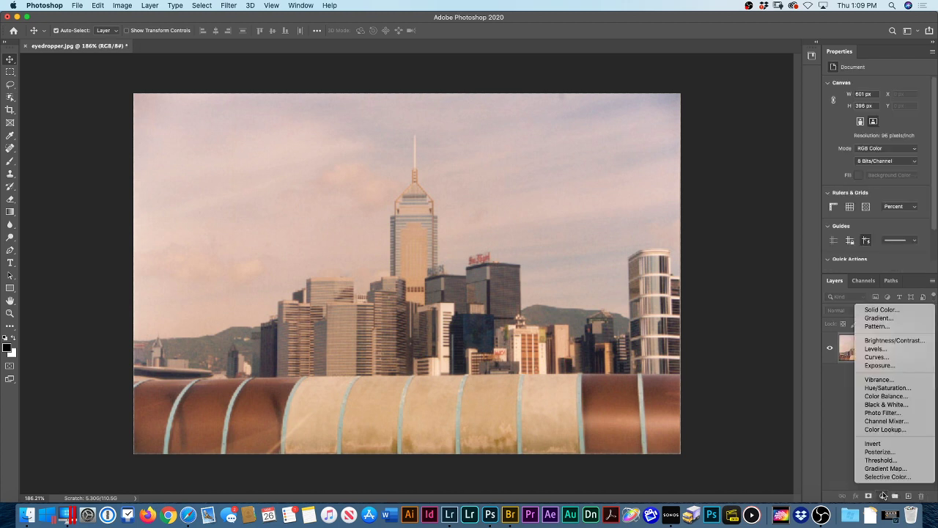
left_click(892, 358)
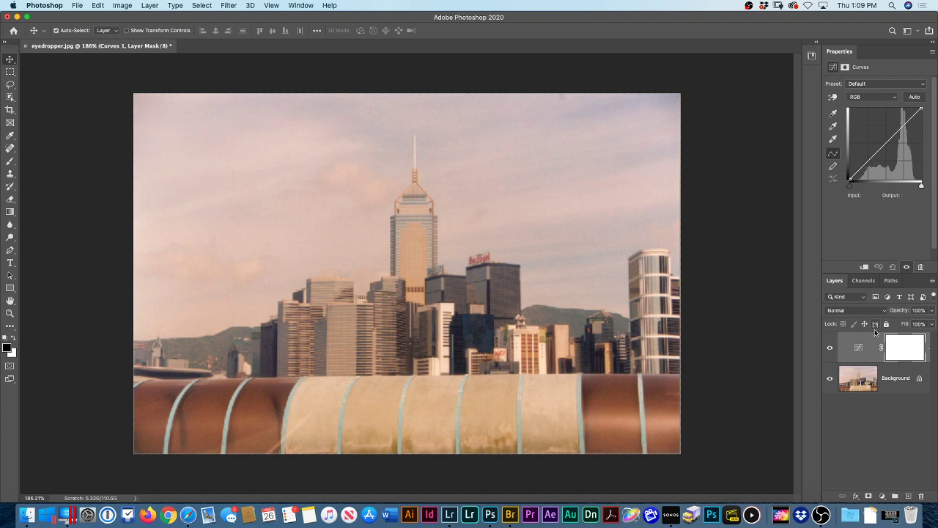
left_click_drag(900, 346, 921, 497)
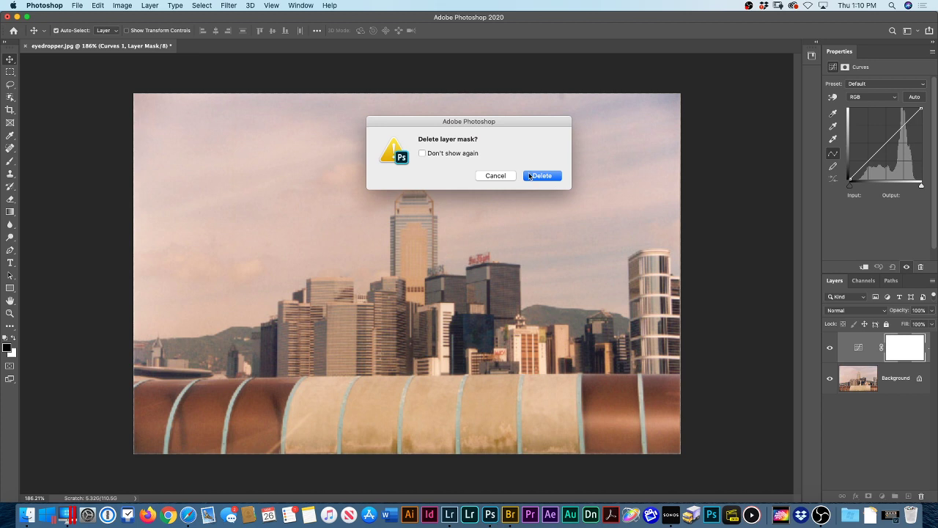
left_click(552, 179)
left_click_drag(890, 363, 921, 496)
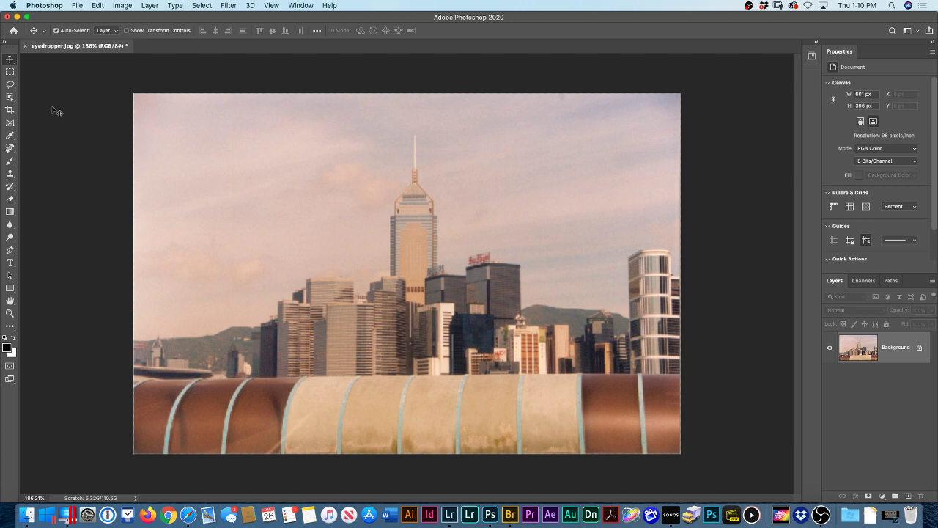
key("i")
key("super+m")
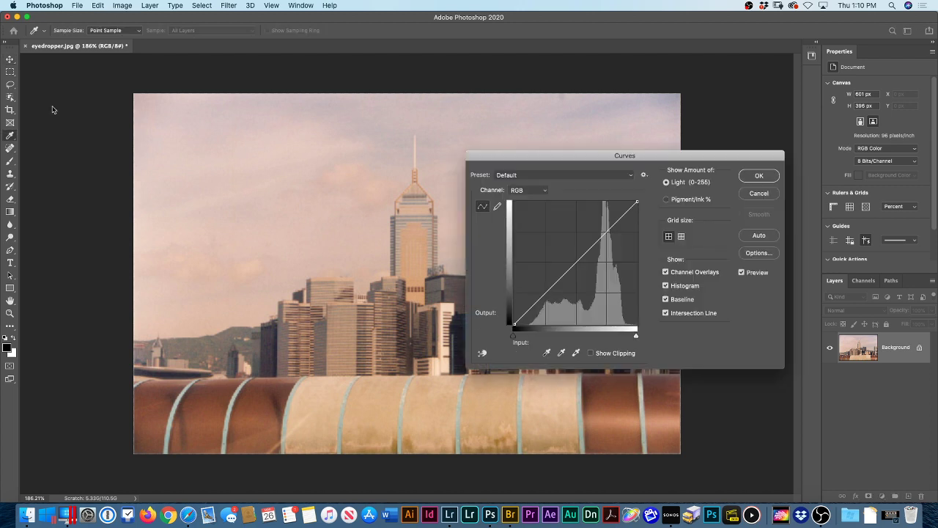
left_click_drag(511, 157, 635, 24)
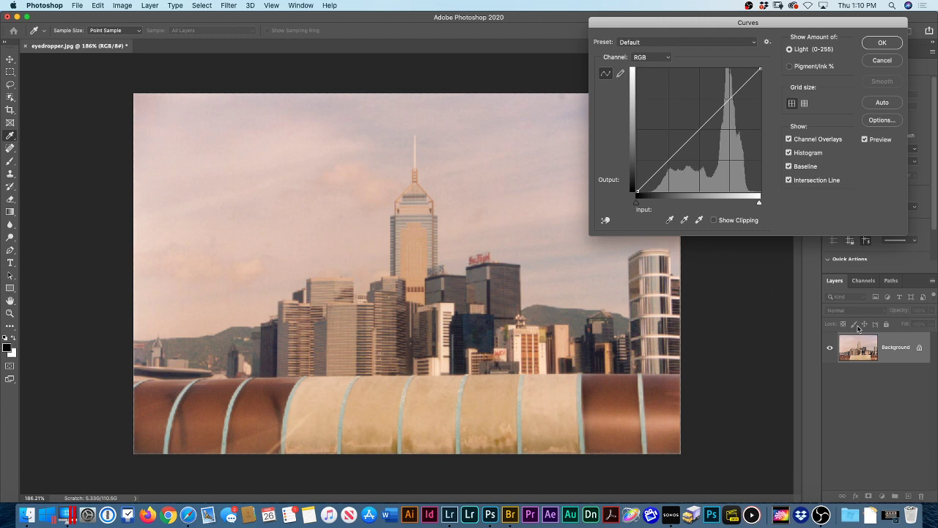
left_click(879, 60)
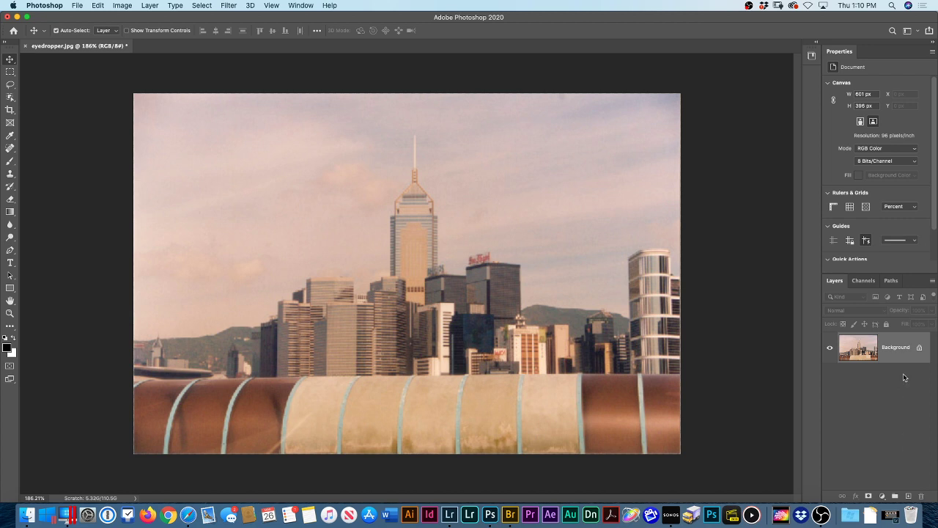
Duplicate the Background into Layer 1 with Cmd+J and open Curves with Cmd+M
key("super+j")
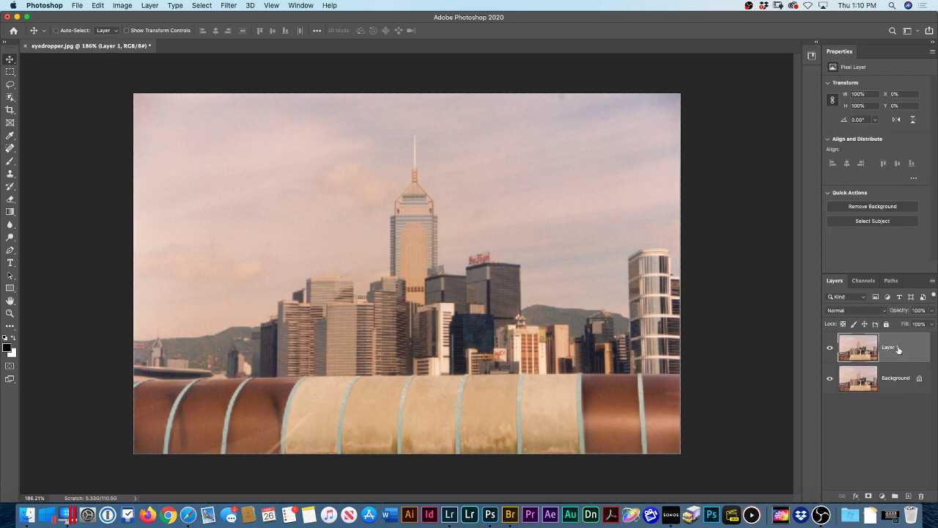
key("super+m")
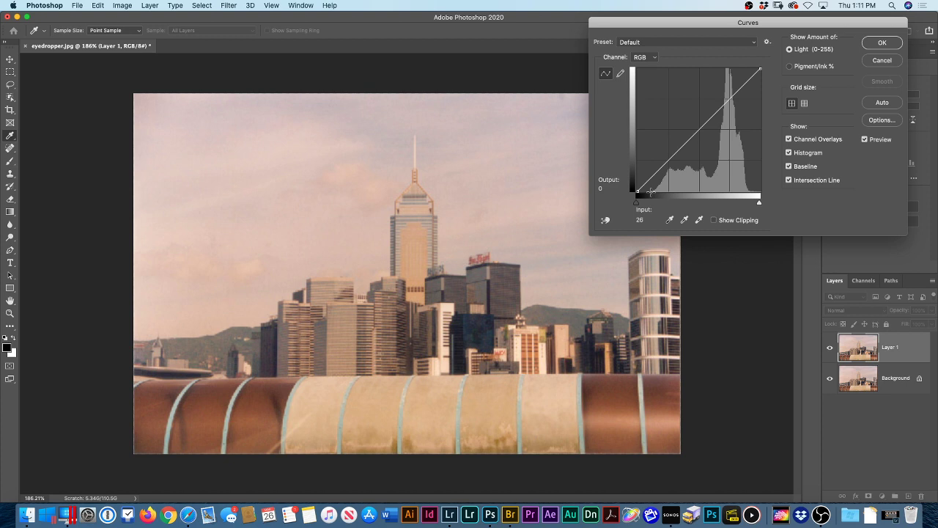
left_click(670, 159)
left_click_drag(670, 159, 673, 164)
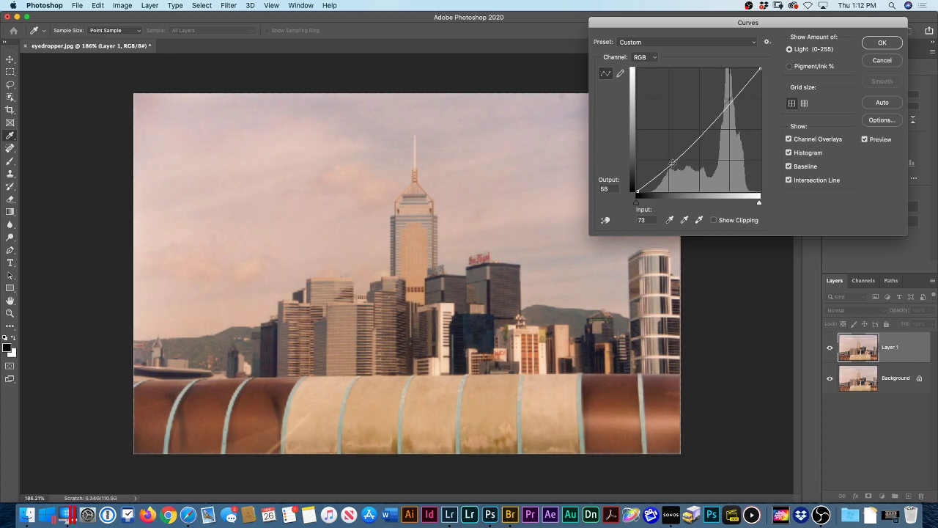
left_click_drag(732, 97, 734, 87)
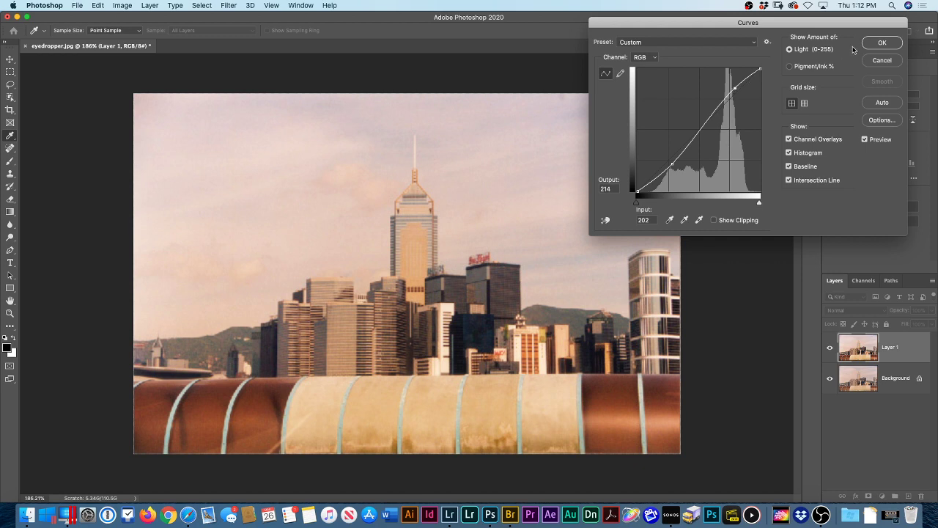
key("alt")
left_click(877, 63)
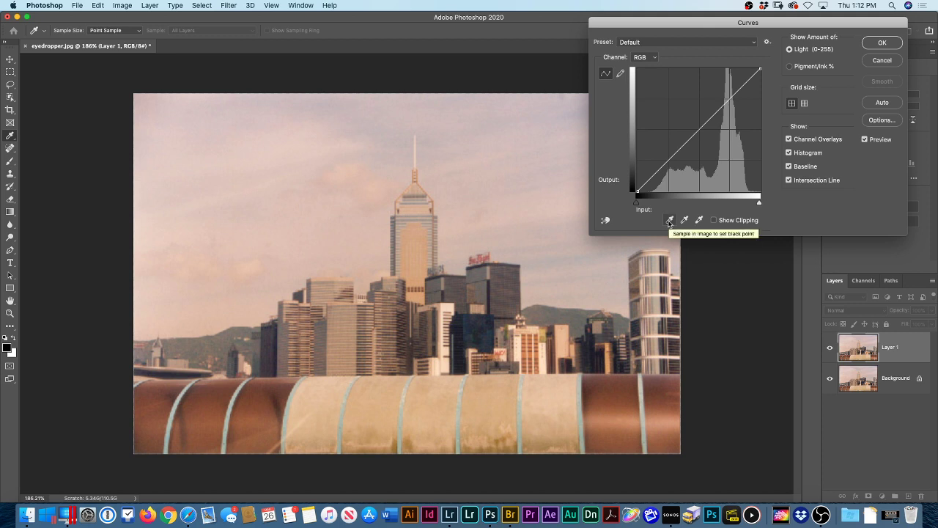
Select the Curves 'Sample in image to set black point' eyedropper
left_click(668, 221)
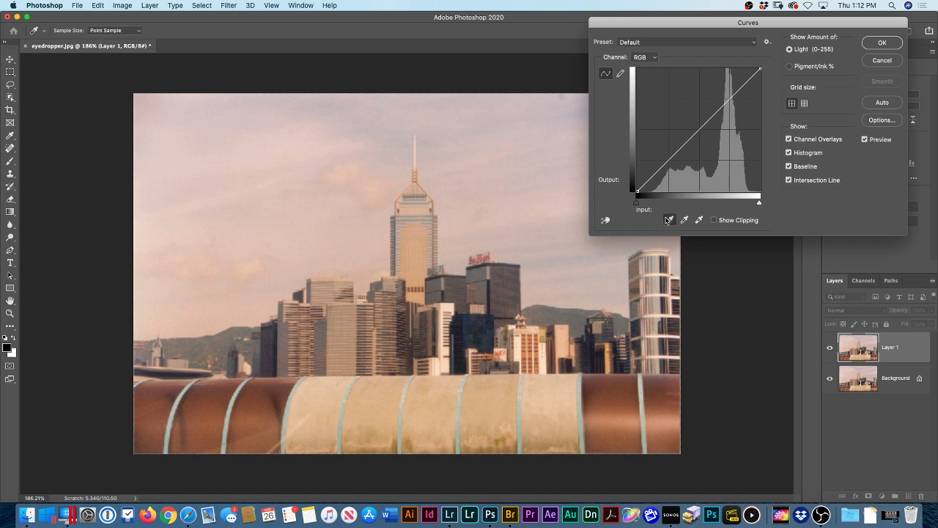
Set the black-point target shadow colour to brightness 5, giving RGB 13,13,13 (0d0d0d)
double_click(669, 220)
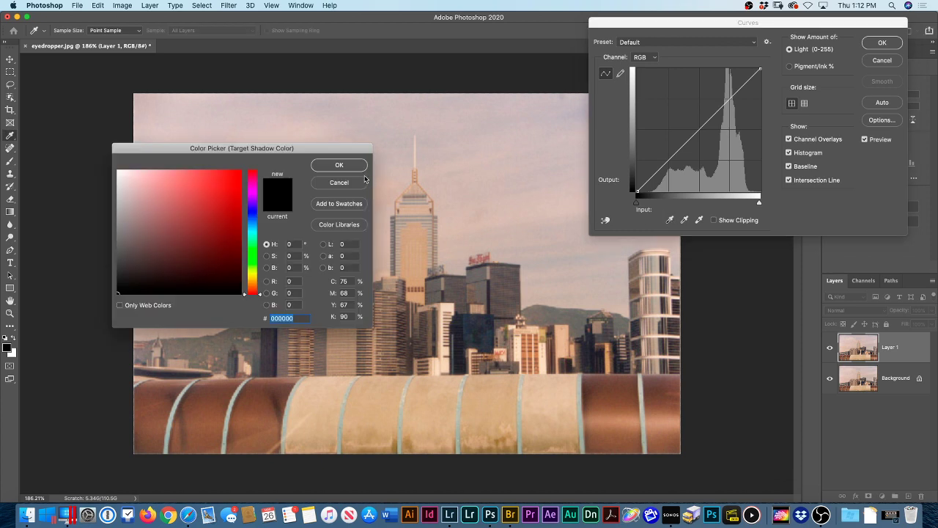
left_click_drag(335, 148, 549, 43)
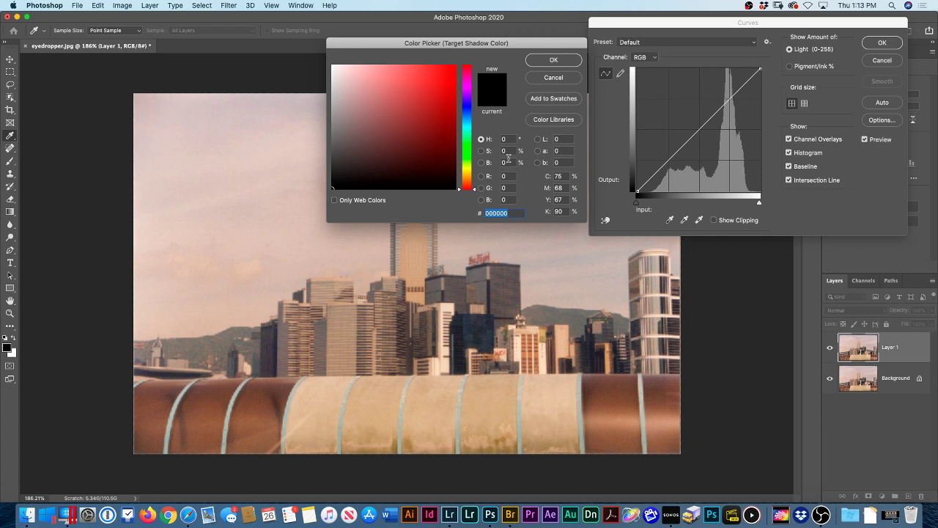
left_click(505, 163)
type("5")
Confirm the 0d0d0d shadow target, then set the highlight target colour to brightness 95
left_click(540, 62)
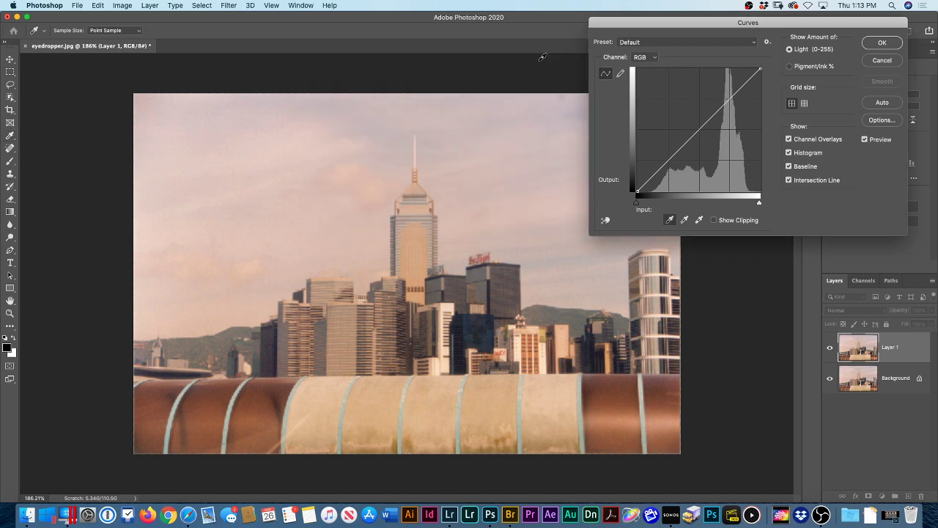
double_click(699, 220)
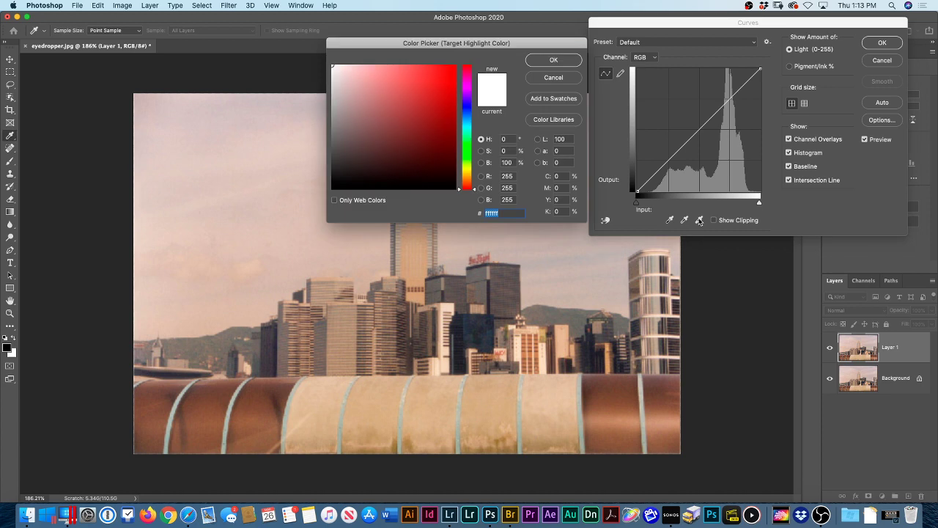
left_click(508, 161)
type("95")
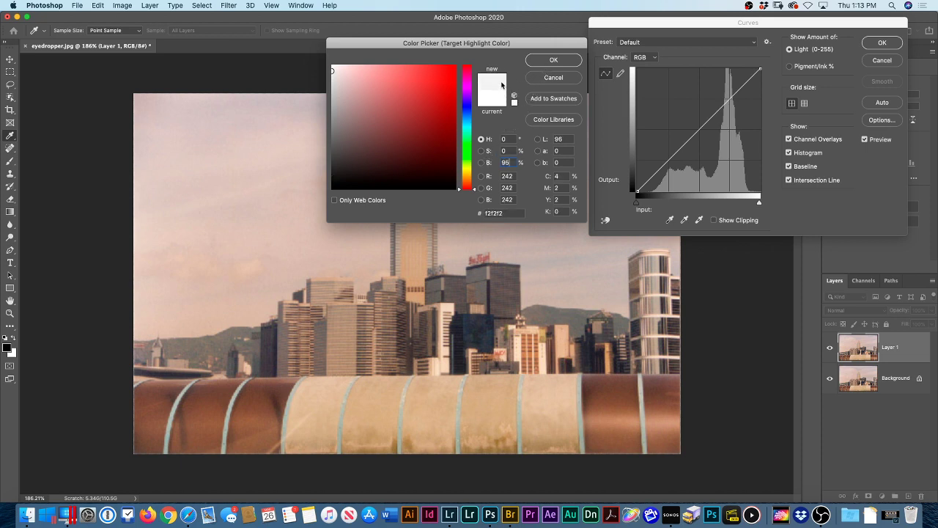
left_click(542, 62)
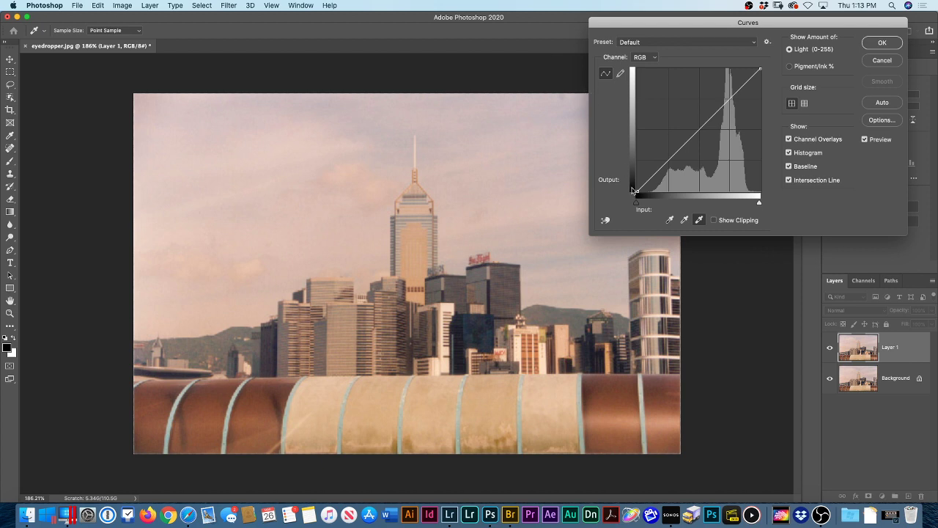
Select the black-point eyedropper and Alt-click the black input slider to preview shadow clipping
left_click(669, 220)
left_click(637, 204, "alt")
left_click(638, 204, "alt")
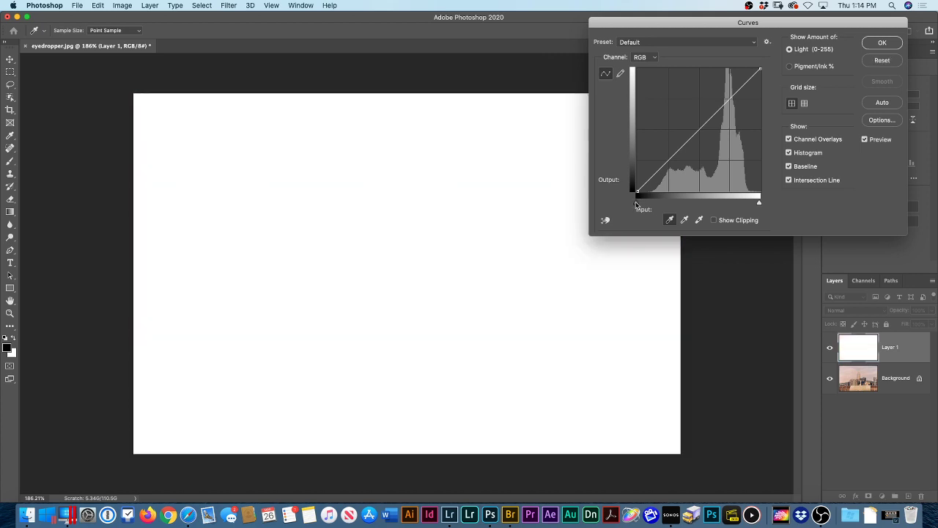
Check shadow clipping with the black input slider (32, 40, back to 0), then sample the dark building as black point
left_click_drag(636, 205, 658, 203)
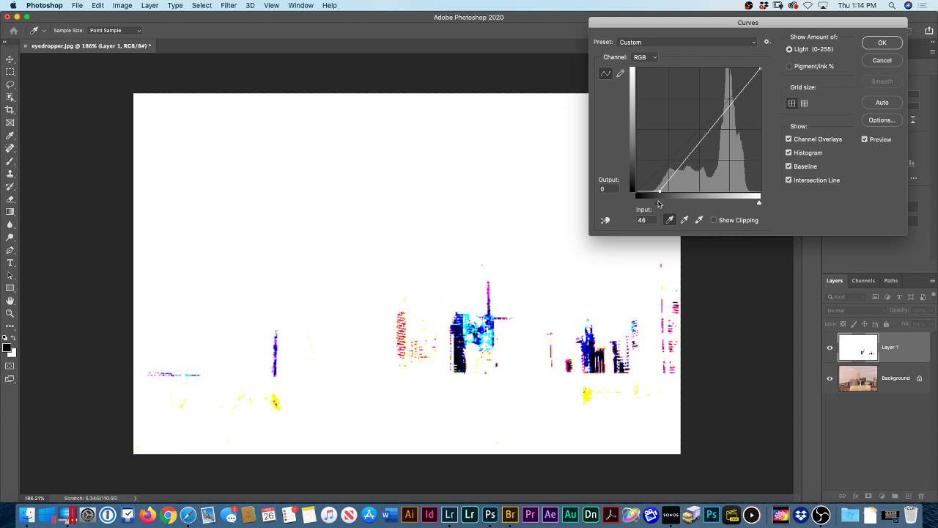
key("alt")
left_click_drag(658, 205, 653, 204)
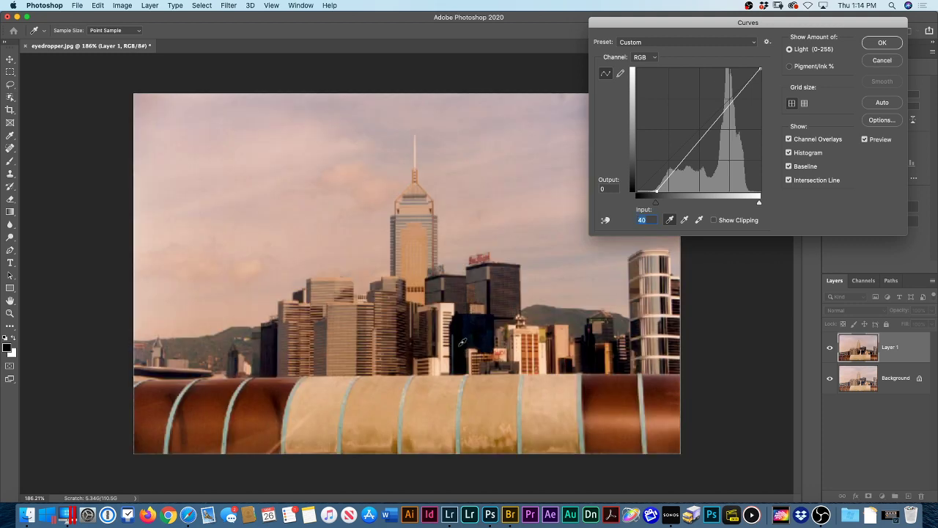
left_click_drag(657, 205, 633, 206)
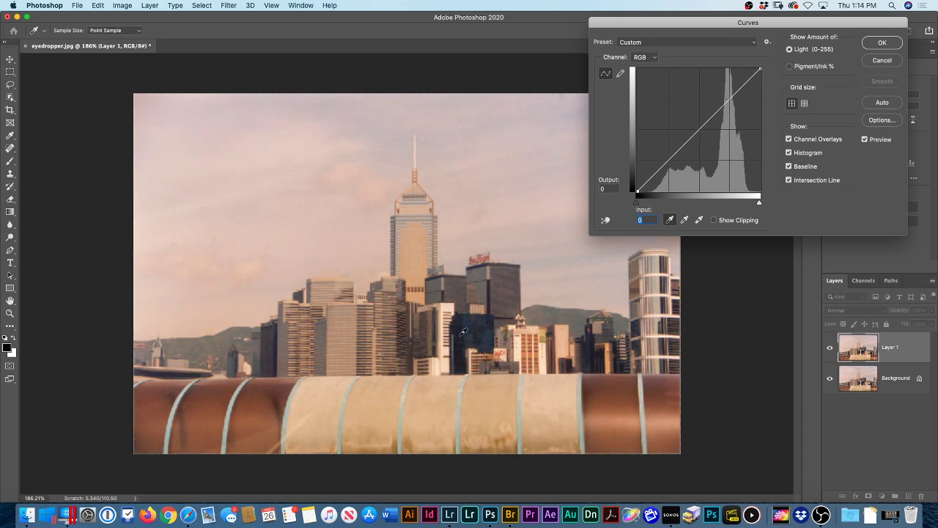
left_click(460, 337)
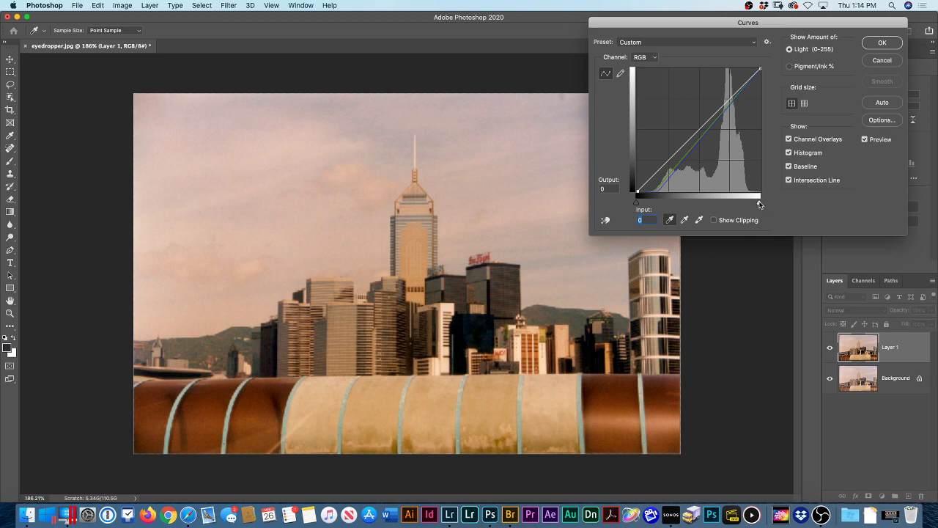
Preview highlight clipping on the white input slider, restore it to 255, and pick the white-point eyedropper
mouse_move(759, 205)
left_mouse_down()
mouse_move(738, 203)
mouse_move(769, 201)
left_mouse_up()
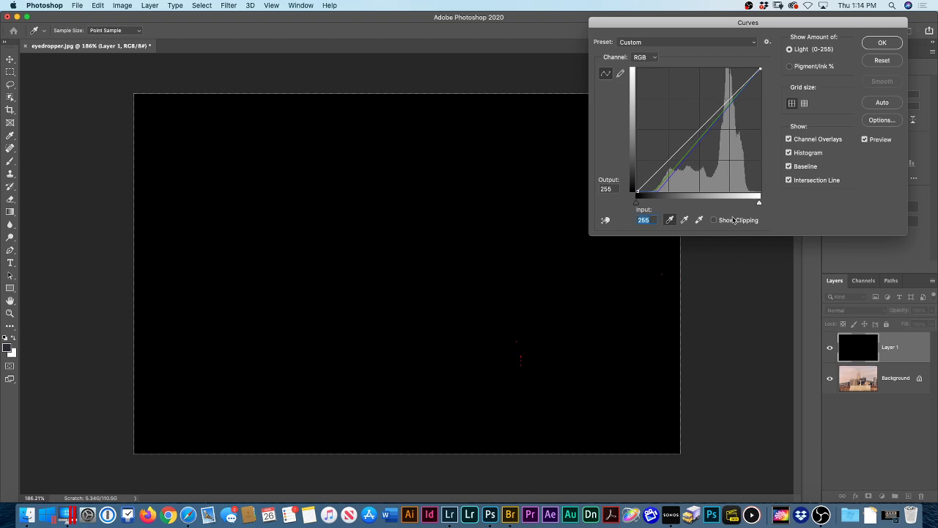
left_click_drag(576, 292, 569, 297)
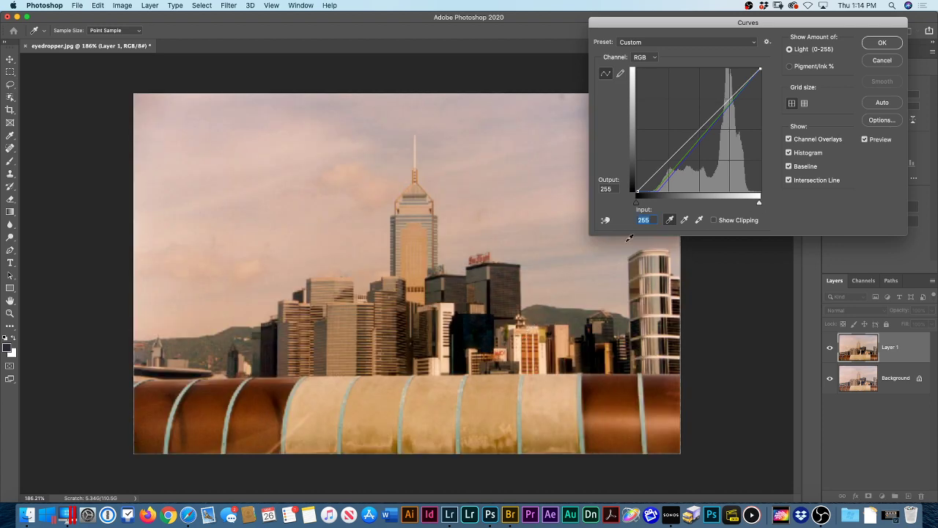
left_click(698, 219)
Sample a bright building as the white point, then pick the gray-point eyedropper
left_click(548, 345)
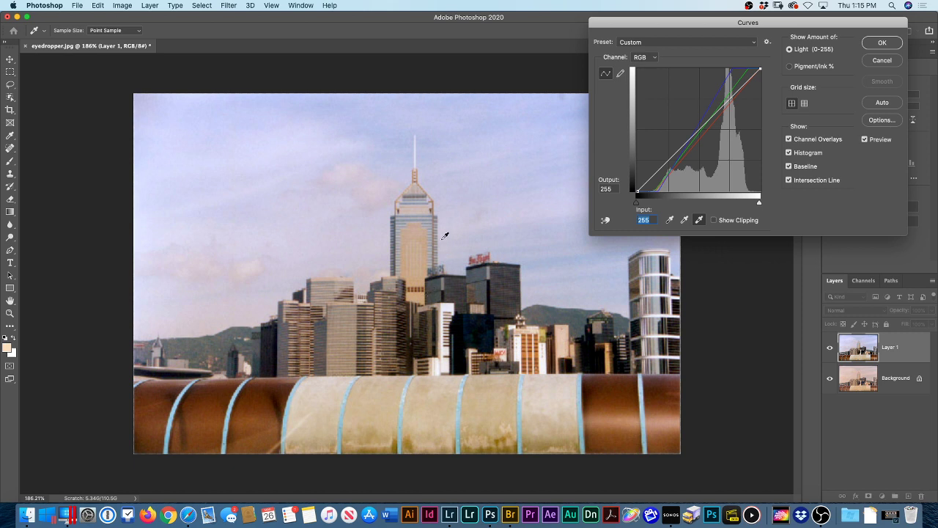
left_click(685, 220)
Try grey-point samples on a building, the sky, the pipe and another building
left_click(158, 350)
left_click(317, 106)
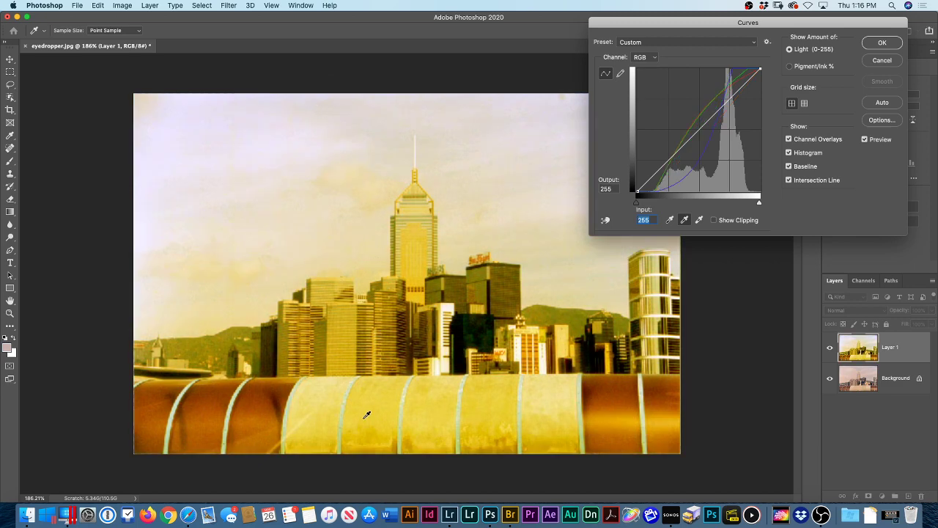
left_click(257, 386)
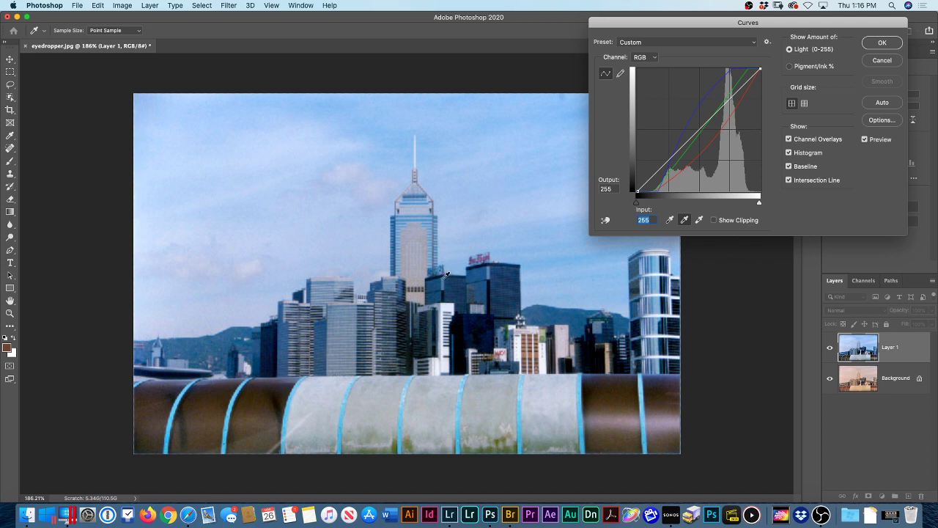
left_click(442, 278)
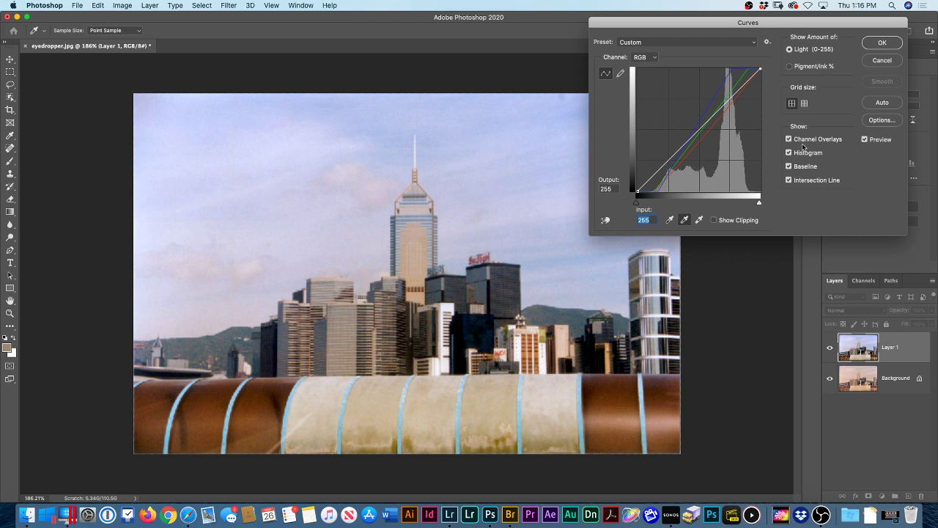
Toggle Preview to compare the correction, then discard the Curves adjustment
left_click(865, 139)
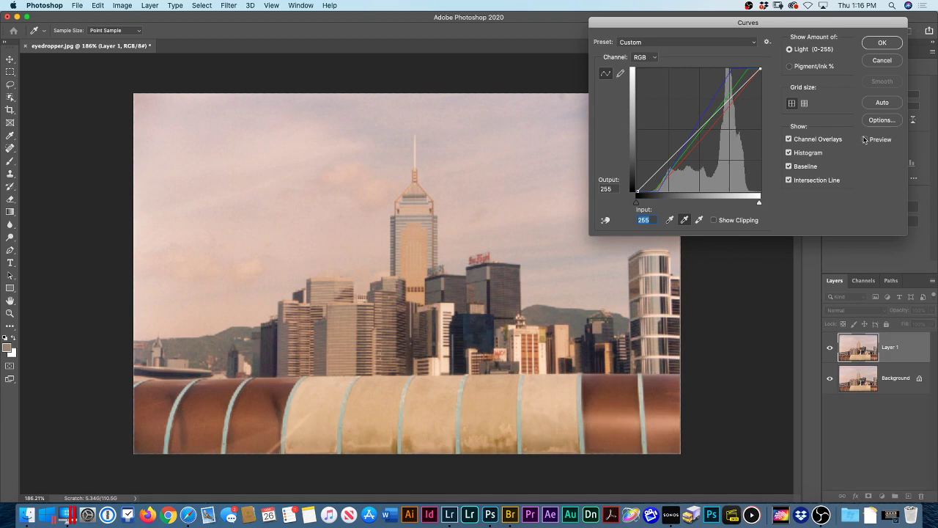
left_click(865, 139)
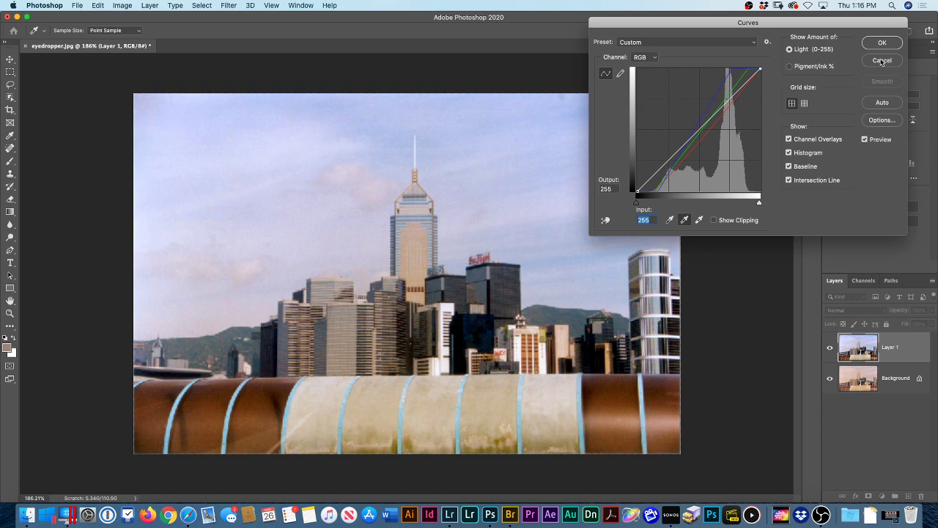
key("Return")
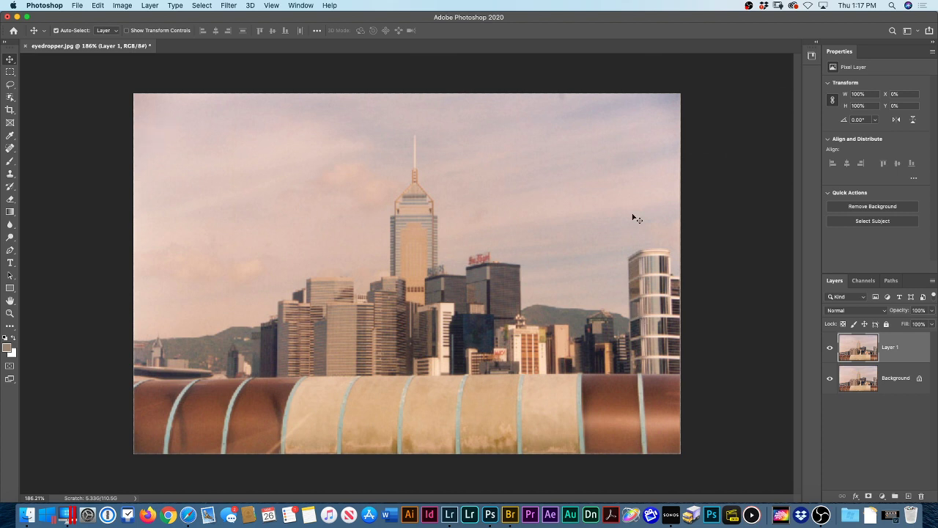
Select the Eyedropper Tool and switch its Sample Size from 5 by 5 Average to Point Sample
left_click(10, 135)
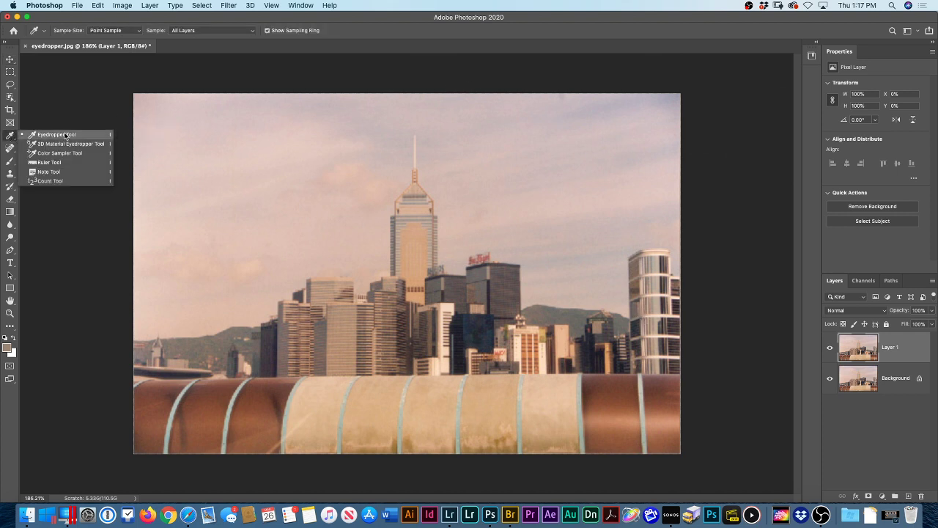
left_click(66, 136)
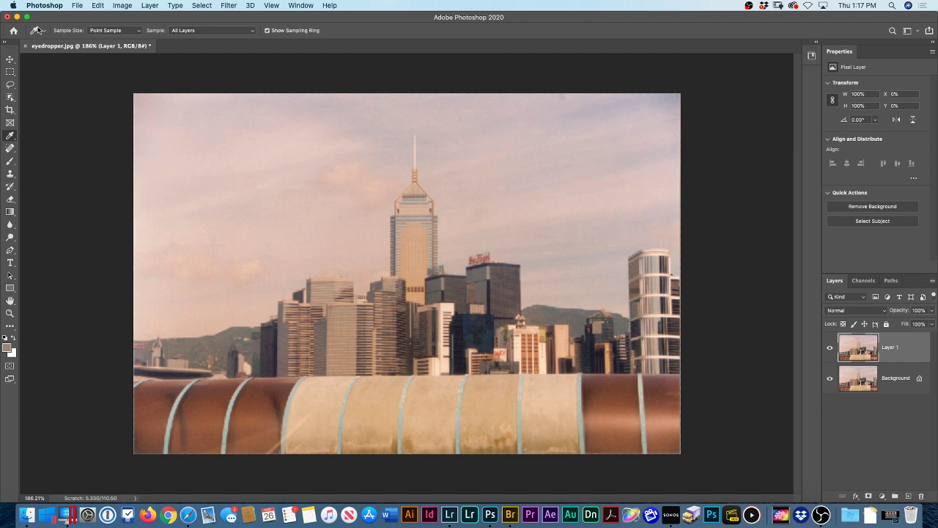
left_click(115, 31)
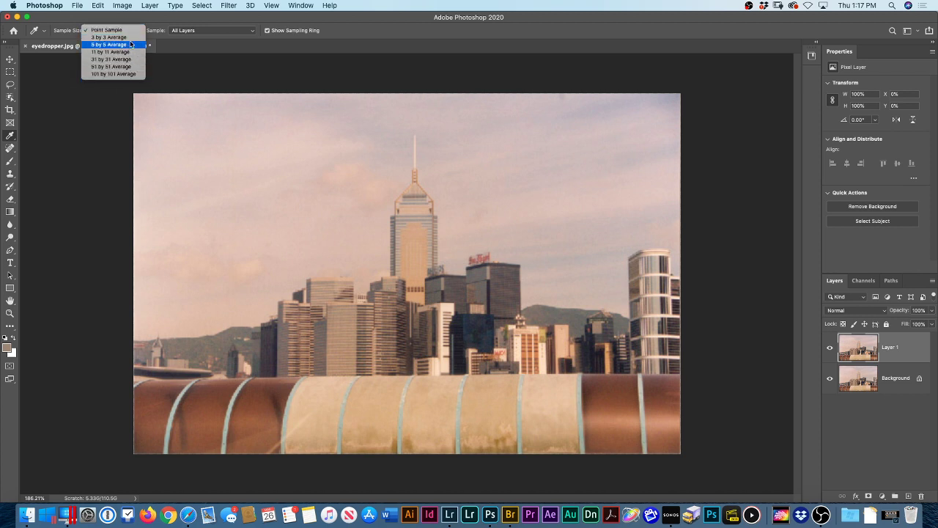
left_click(131, 45)
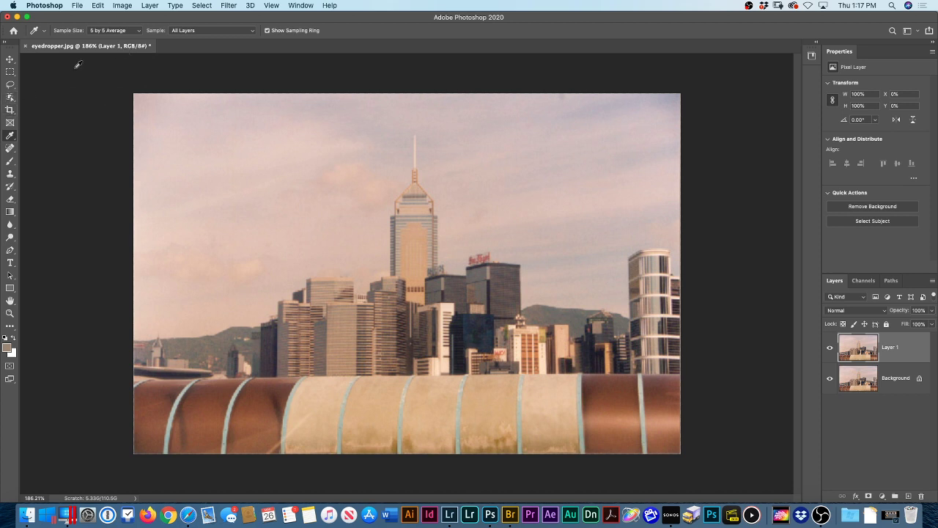
left_click(117, 31)
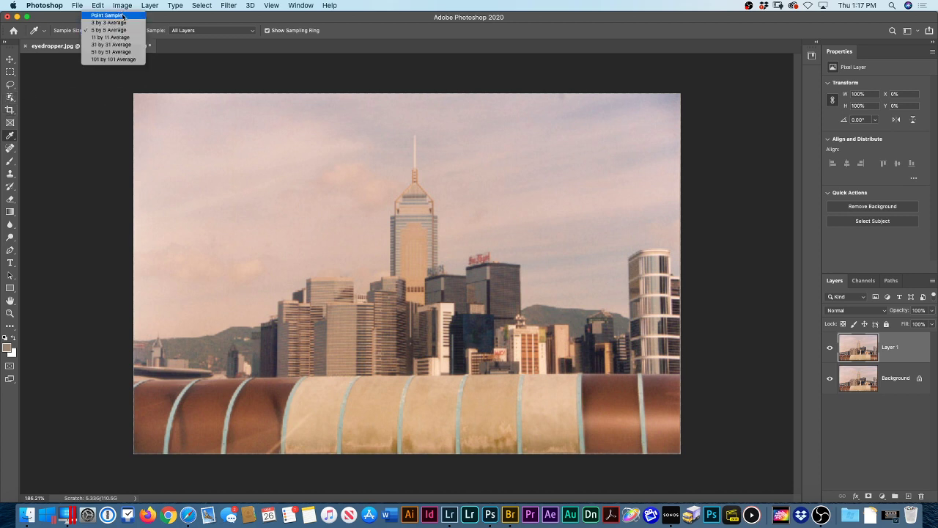
left_click(122, 15)
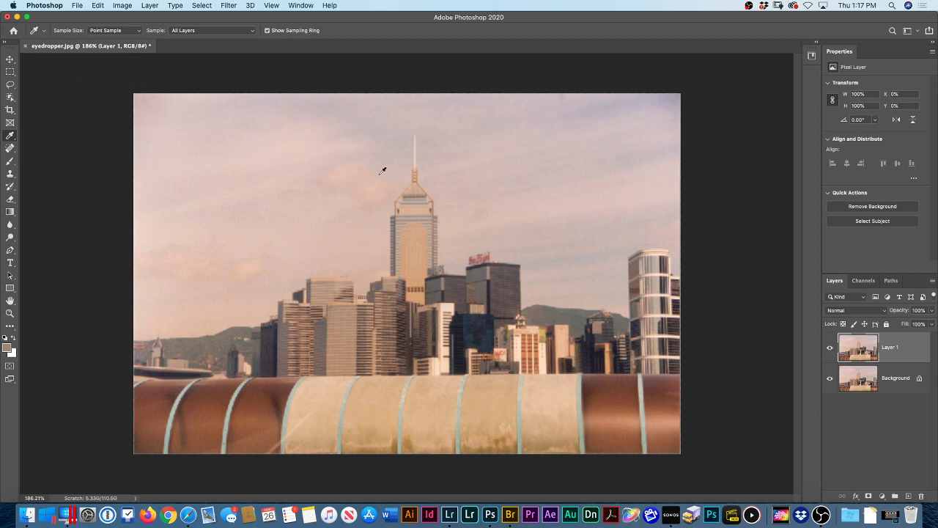
Pan the magnified view so the whole central tower is in view
scroll(314, 169, "up", 15)
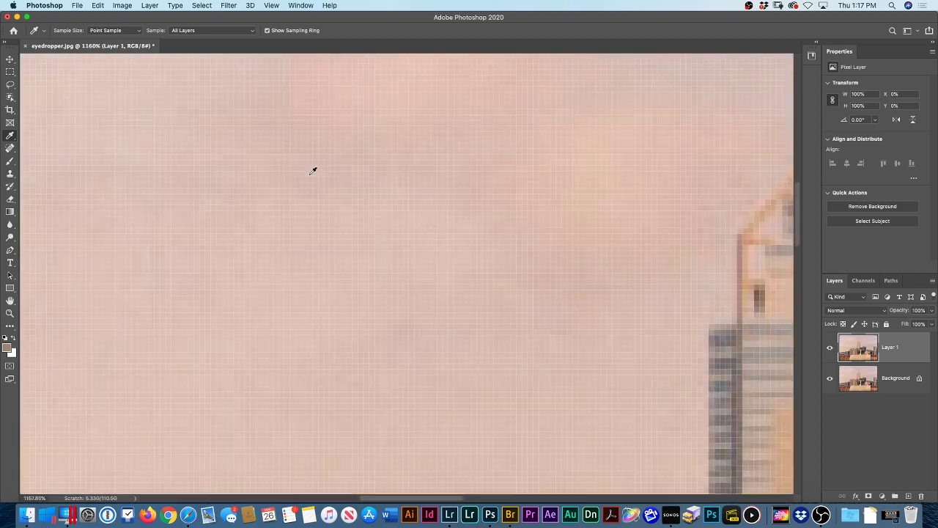
scroll(411, 202, "down", 5)
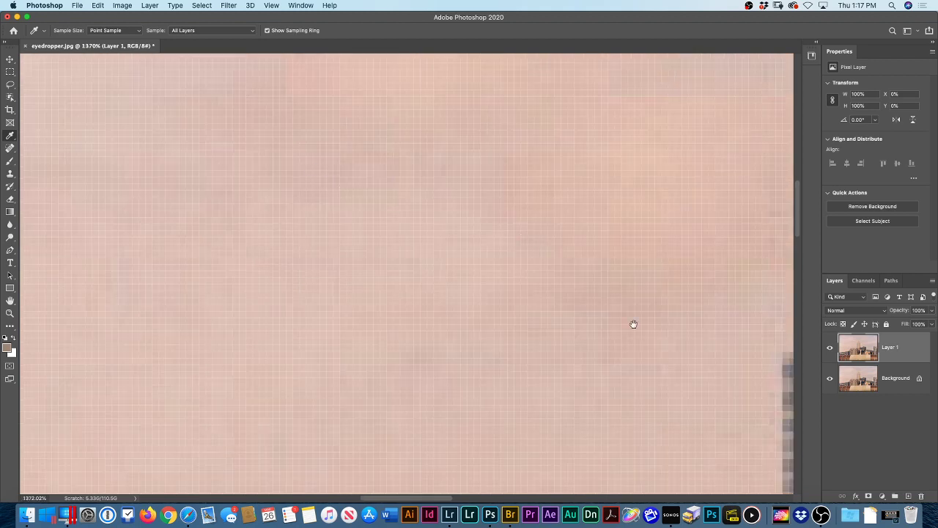
left_click_drag(632, 323, 394, 131)
left_click_drag(555, 220, 295, 230)
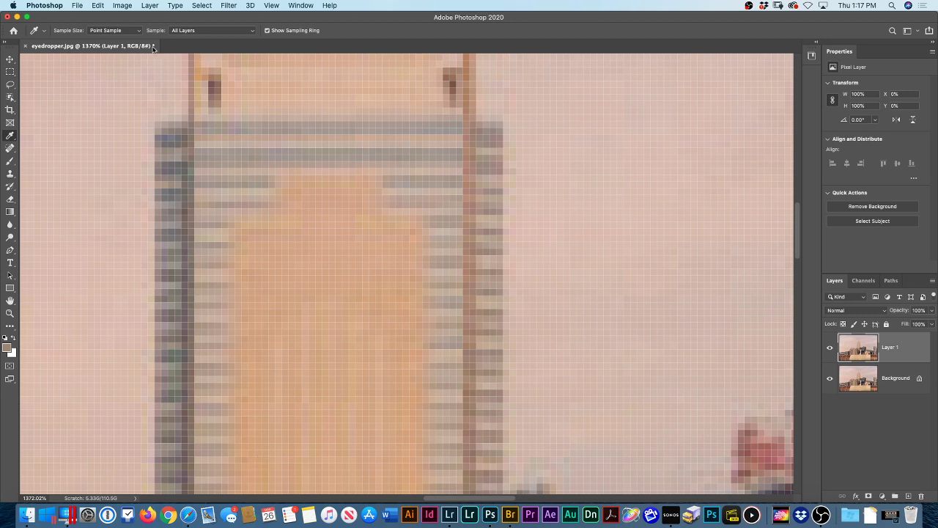
Set the Eyedropper sample size to 5 by 5 Average and zoom back out
left_click(115, 33)
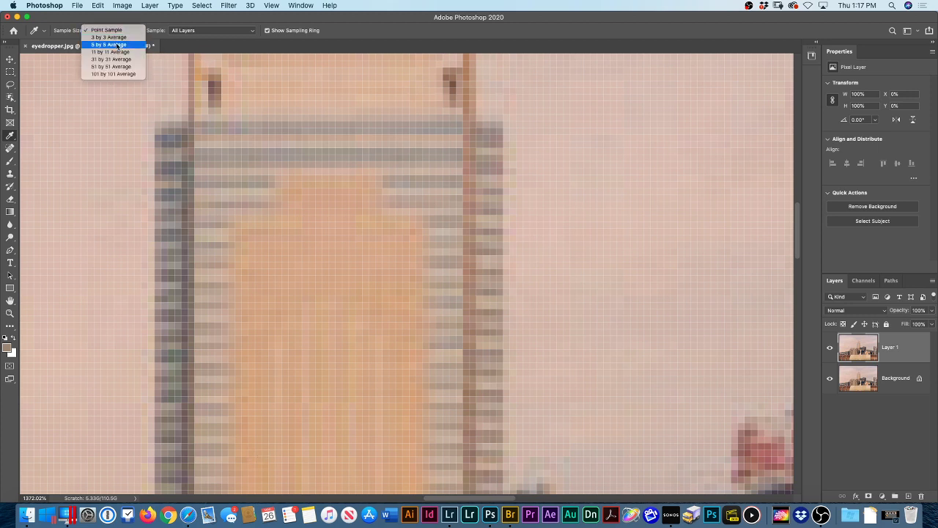
left_click(117, 45)
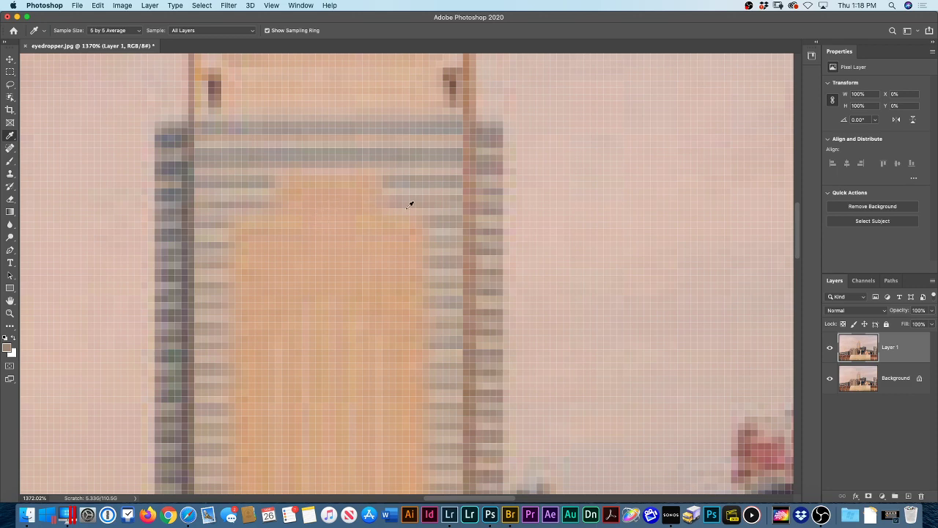
scroll(408, 206, "down", 10)
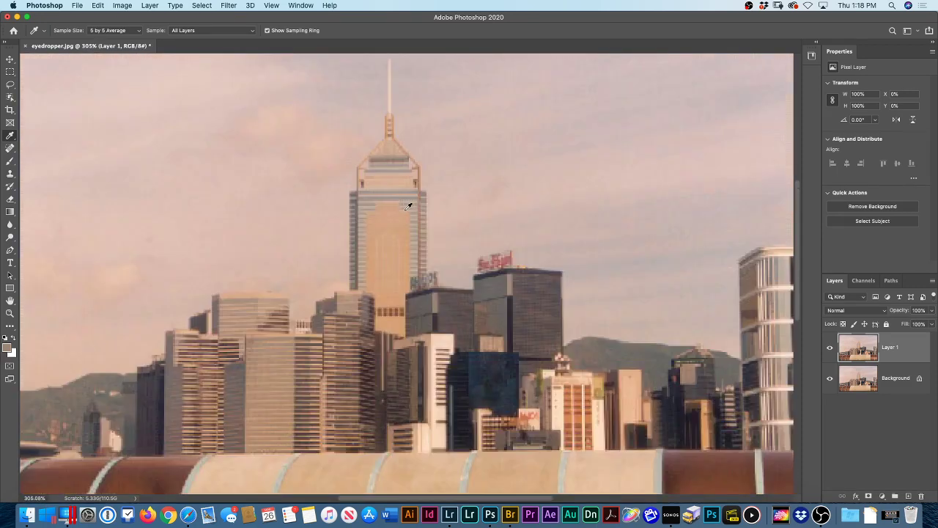
scroll(409, 206, "down", 3)
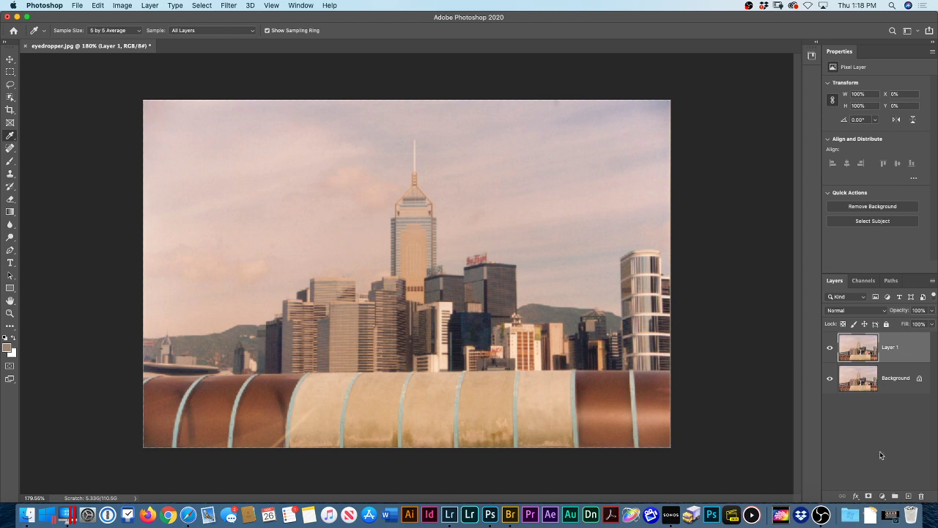
Add a Curves adjustment layer and set its black point from a dark building
left_click(882, 496)
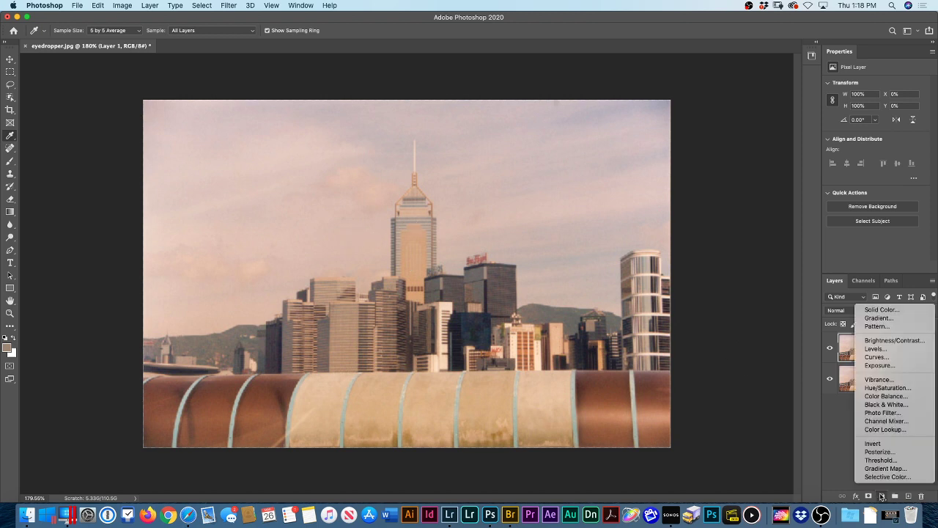
left_click(878, 359)
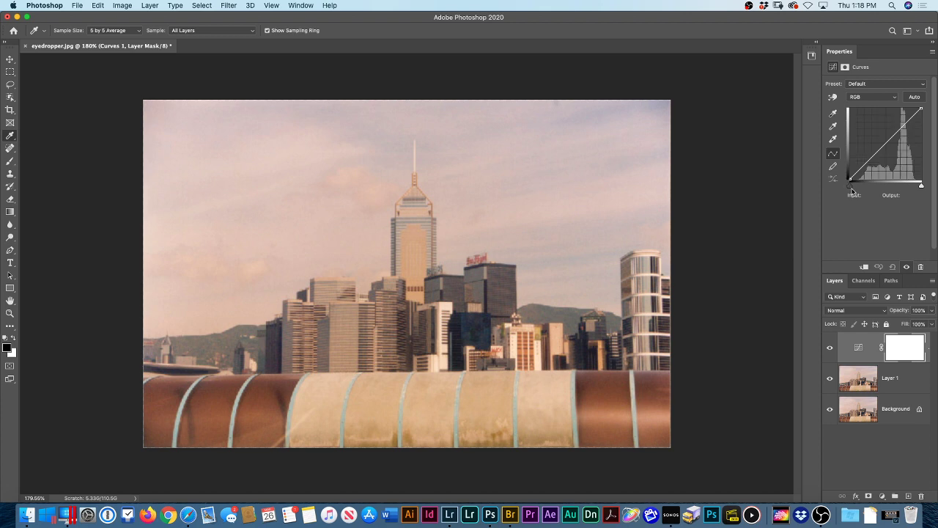
left_click_drag(850, 184, 840, 143)
left_click(832, 114)
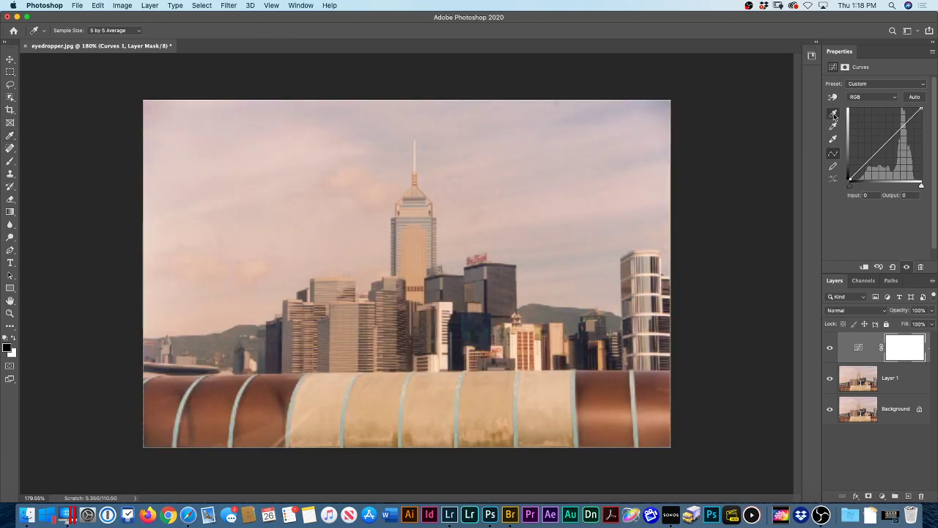
left_click(461, 339)
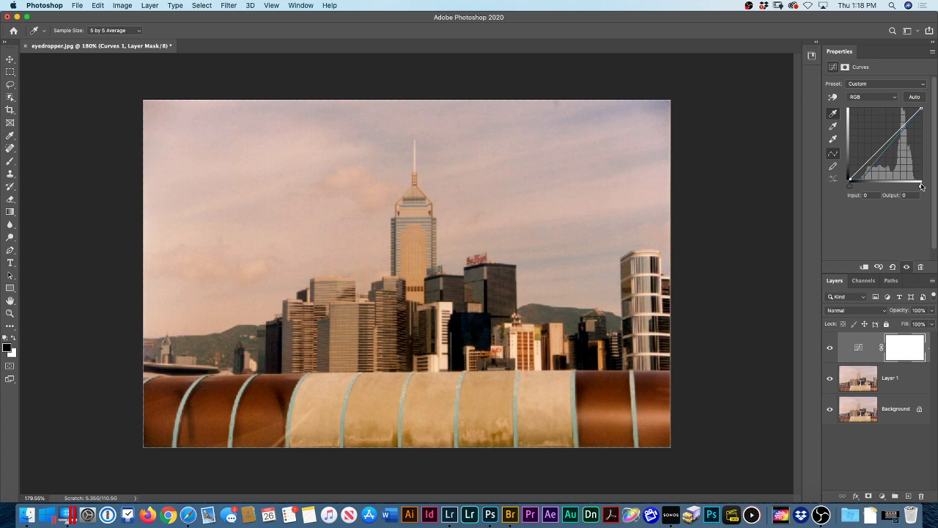
Set the Curves white point by sampling the bright sky
mouse_move(921, 186)
left_mouse_down()
mouse_move(911, 186)
mouse_move(922, 186)
left_mouse_up()
left_click(833, 139)
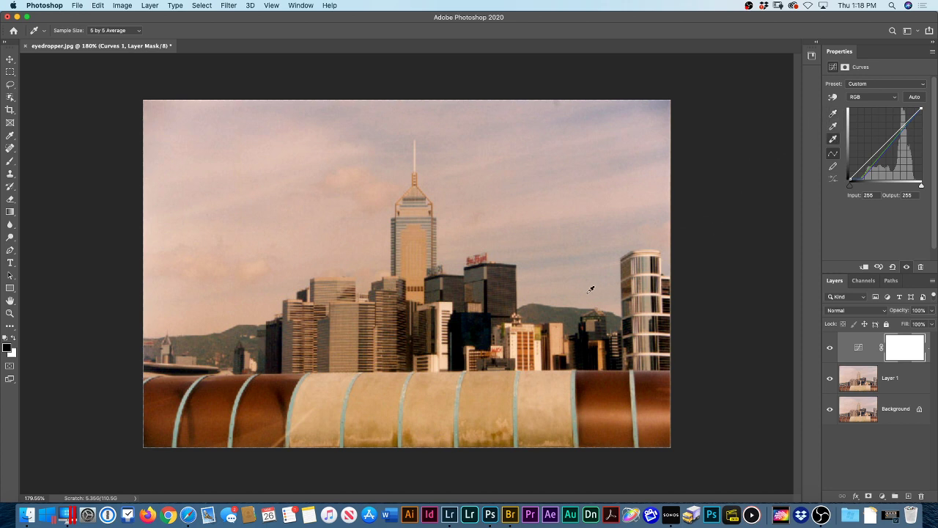
left_click(519, 333)
left_click(833, 125)
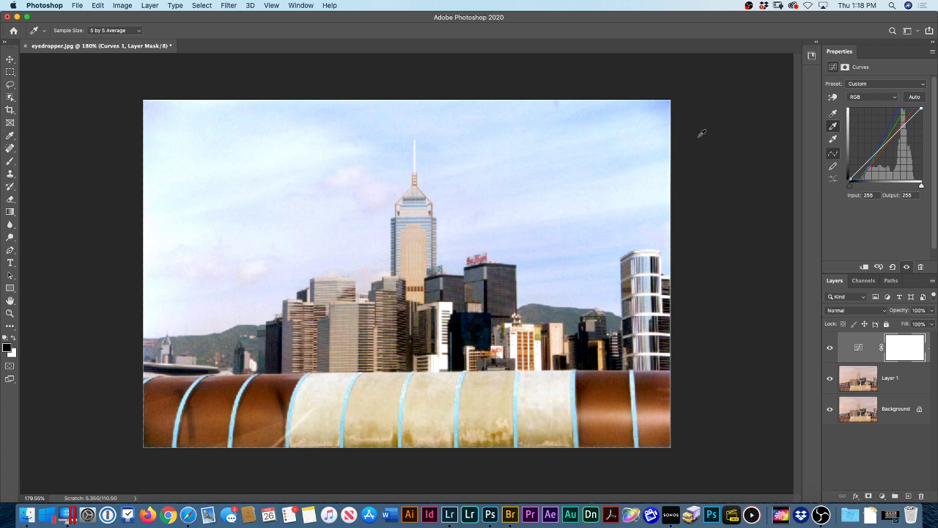
Compare the correction on and off, then lower the Curves opacity to 82%
left_click(829, 349)
left_click(829, 349)
mouse_move(900, 313)
left_mouse_down()
mouse_move(875, 316)
mouse_move(902, 314)
left_mouse_up()
Add an empty Layer 2 above Curves 1 and pick the Line Tool
left_click(10, 59)
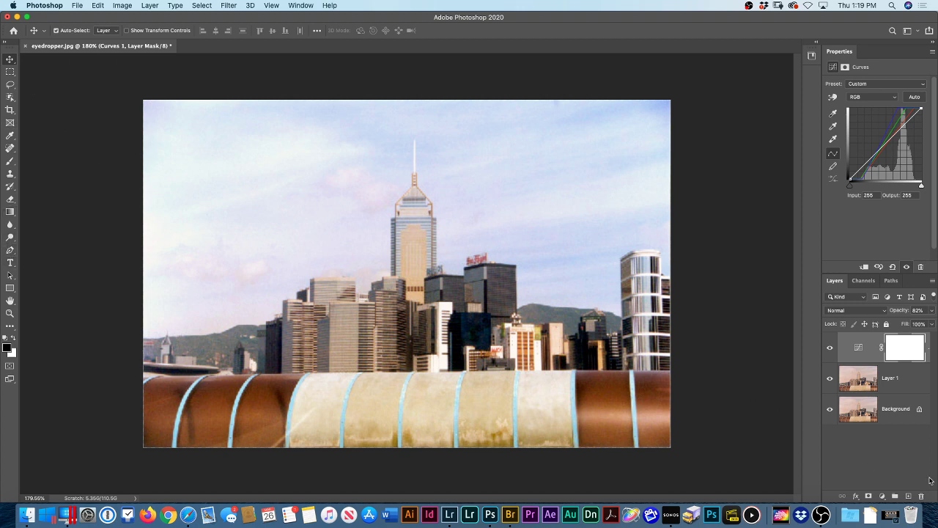
left_click(908, 496)
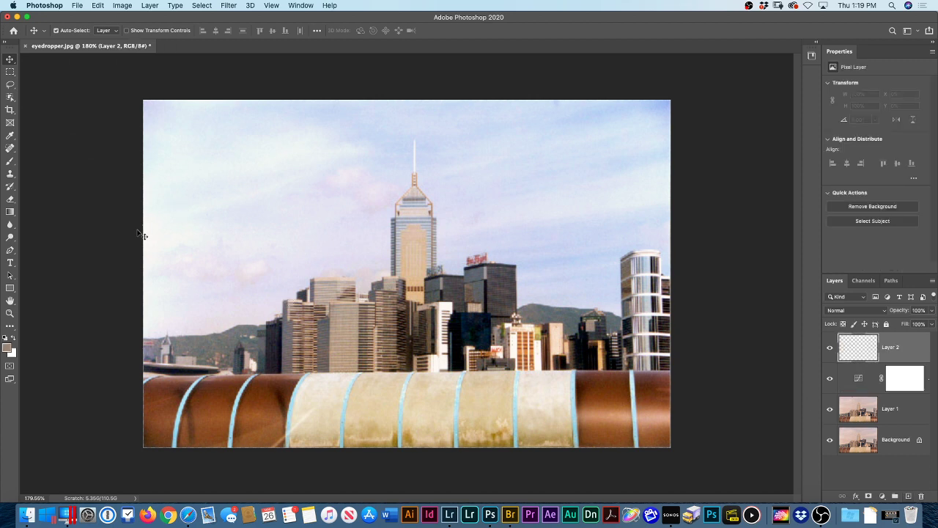
left_click(10, 290)
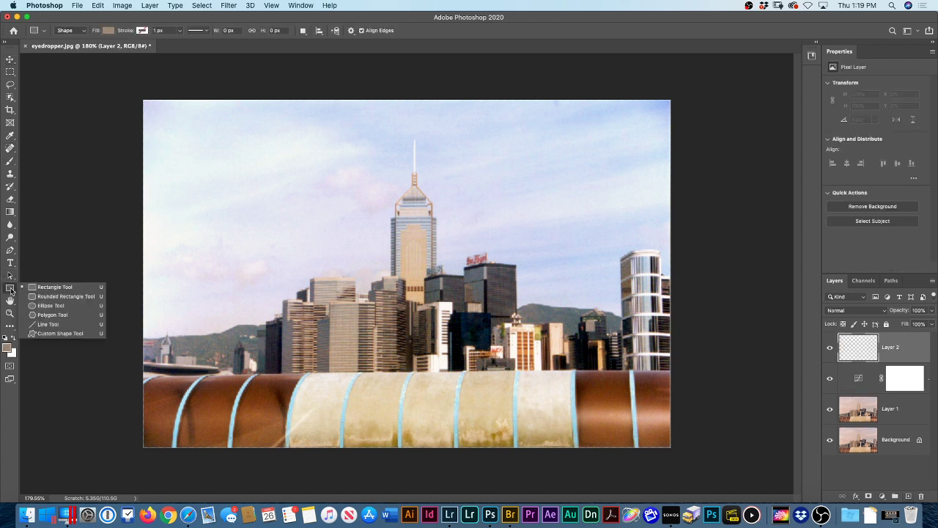
left_click(55, 323)
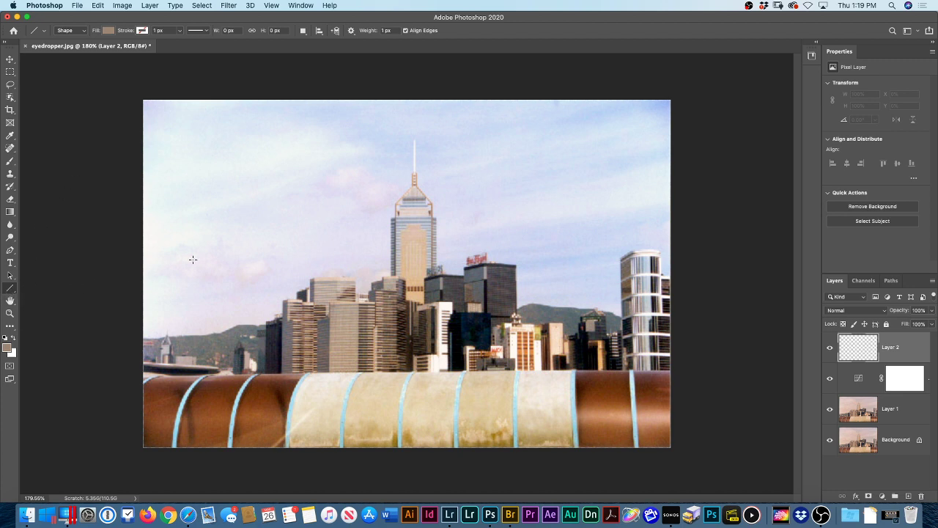
Draw a pinwheel custom shape over the central tower
left_click(86, 31)
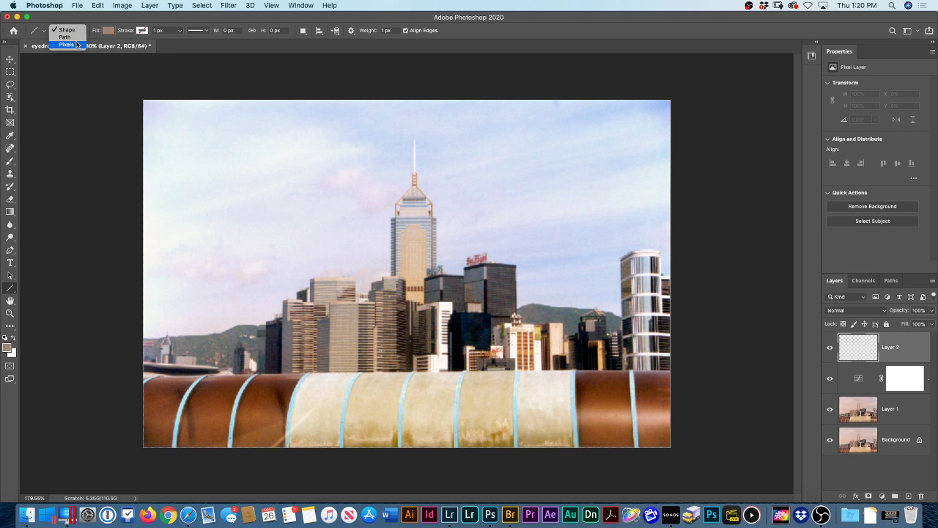
left_click(64, 262)
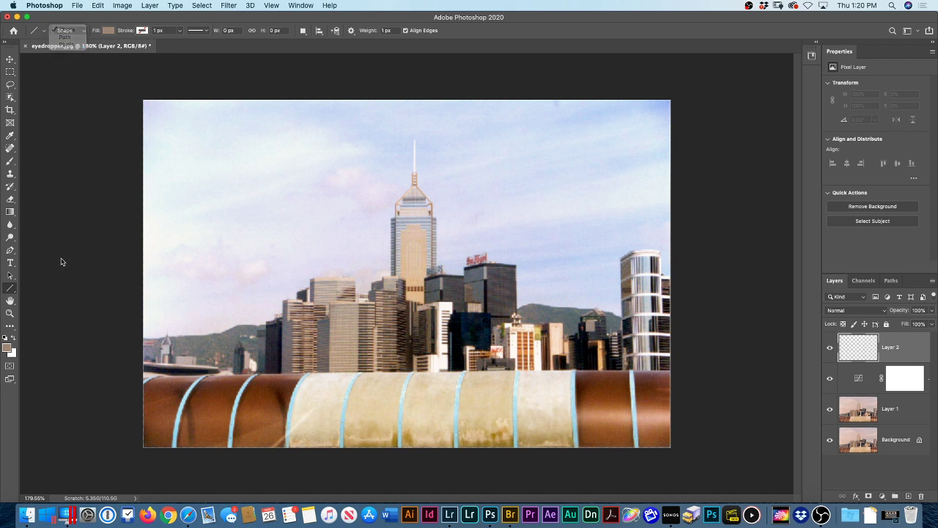
right_click(11, 291)
left_click(58, 333)
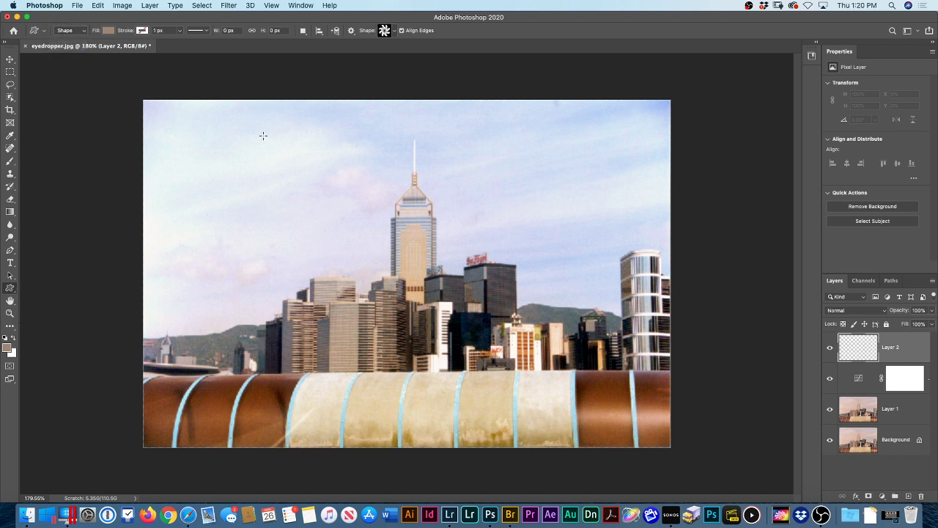
left_click_drag(310, 150, 492, 309)
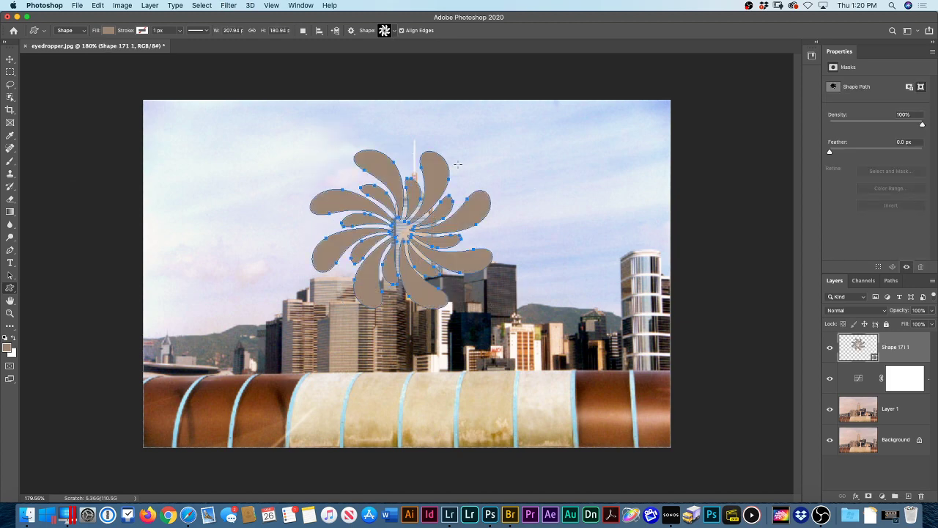
Set the pinwheel shape's fill colour to white
left_click(109, 31)
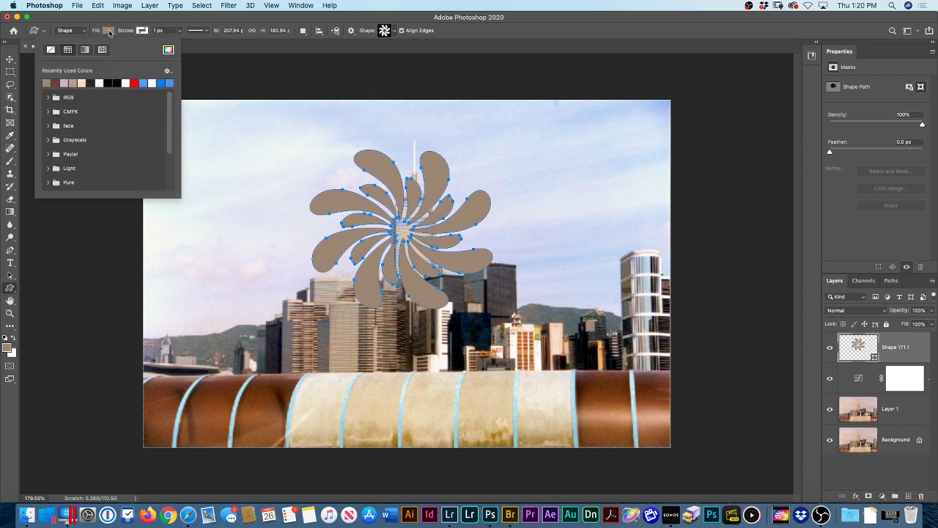
left_click(107, 83)
left_click(125, 82)
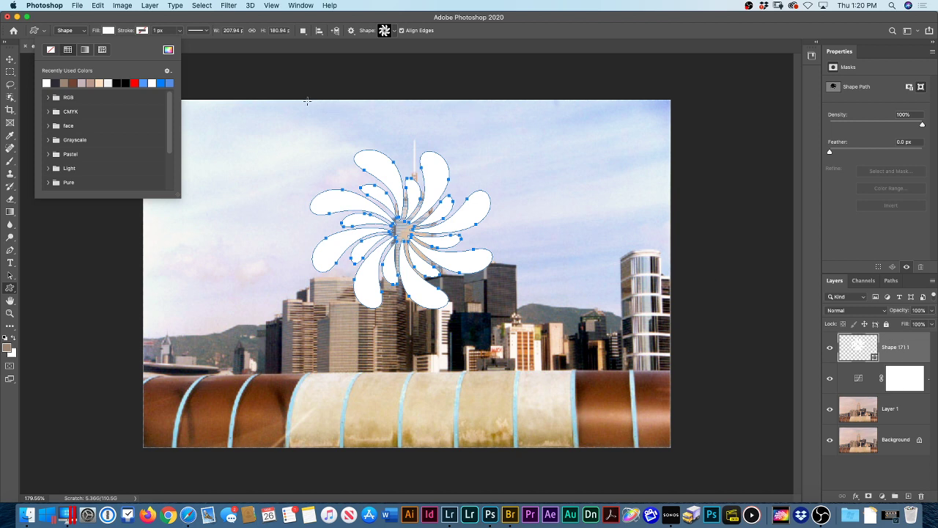
left_click(159, 22)
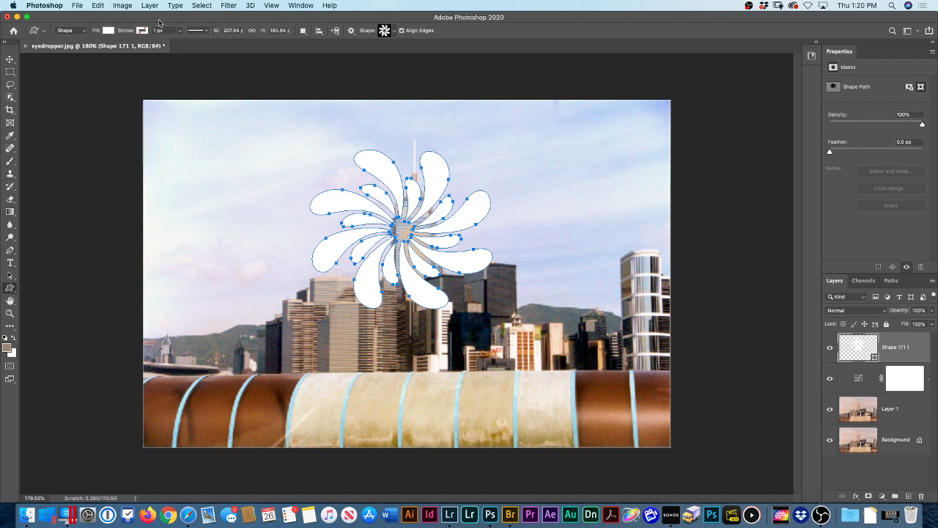
left_click(81, 31)
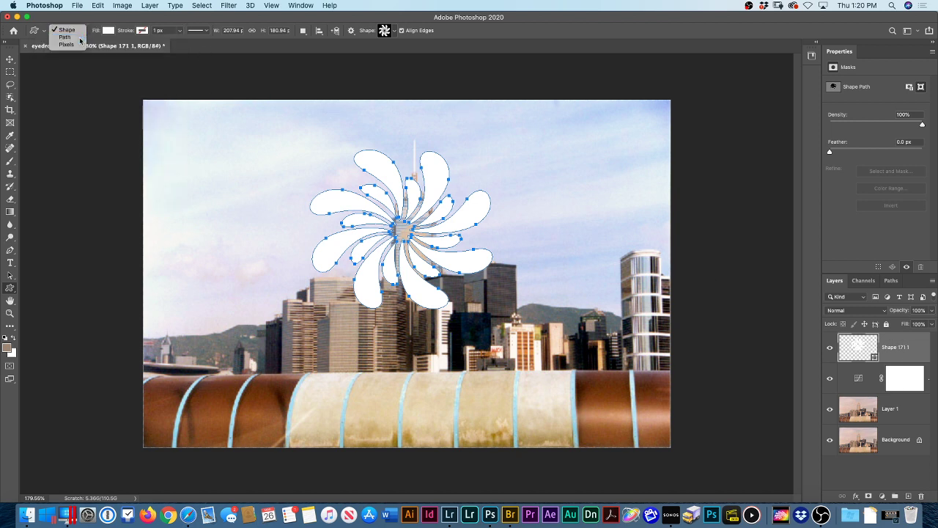
Draw a pinwheel Work Path outline left of the white flower and check Paths
left_click(77, 37)
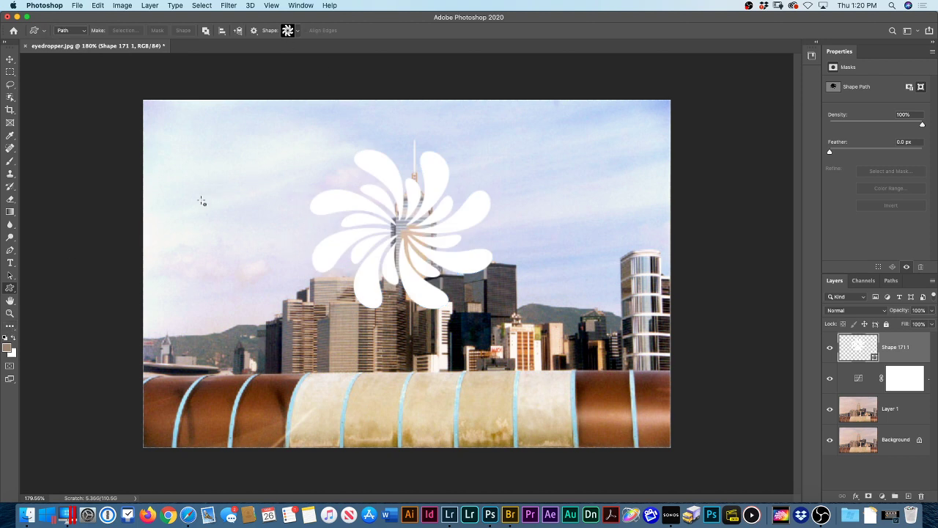
left_click_drag(197, 198, 333, 332)
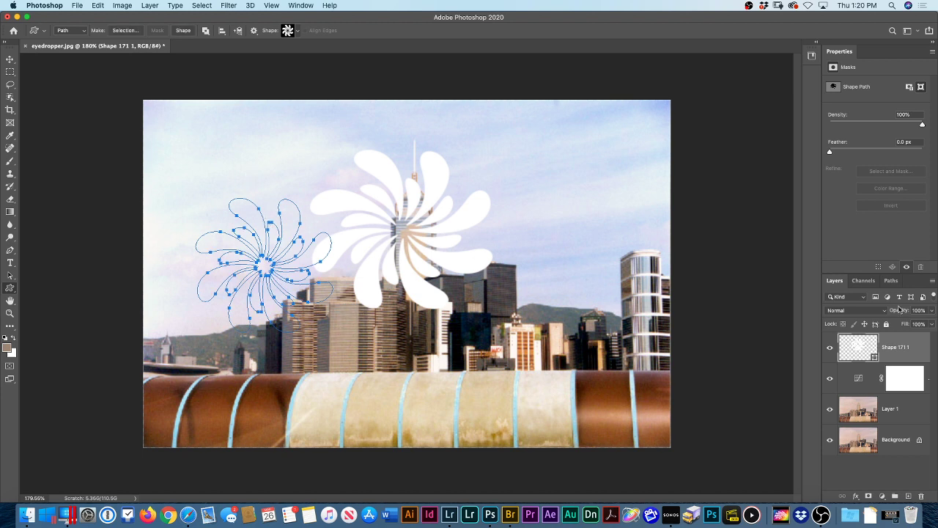
left_click(891, 281)
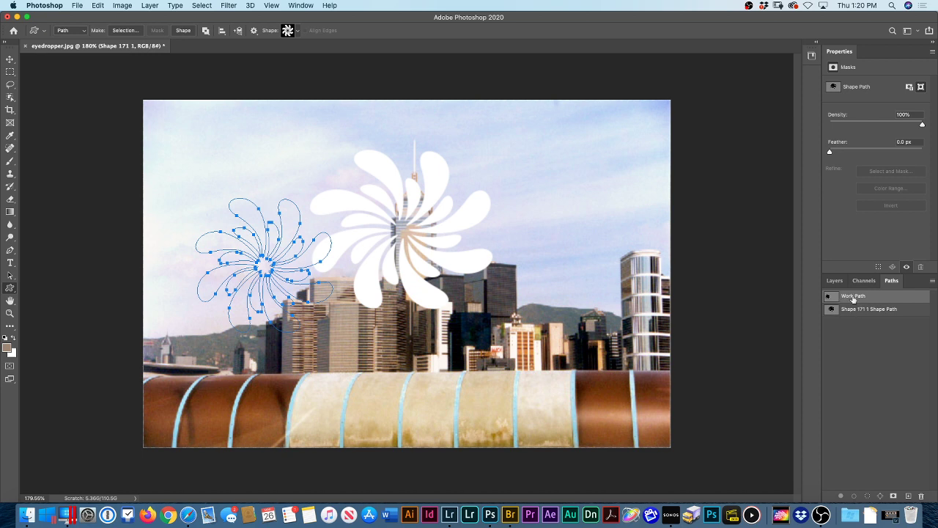
left_click(835, 281)
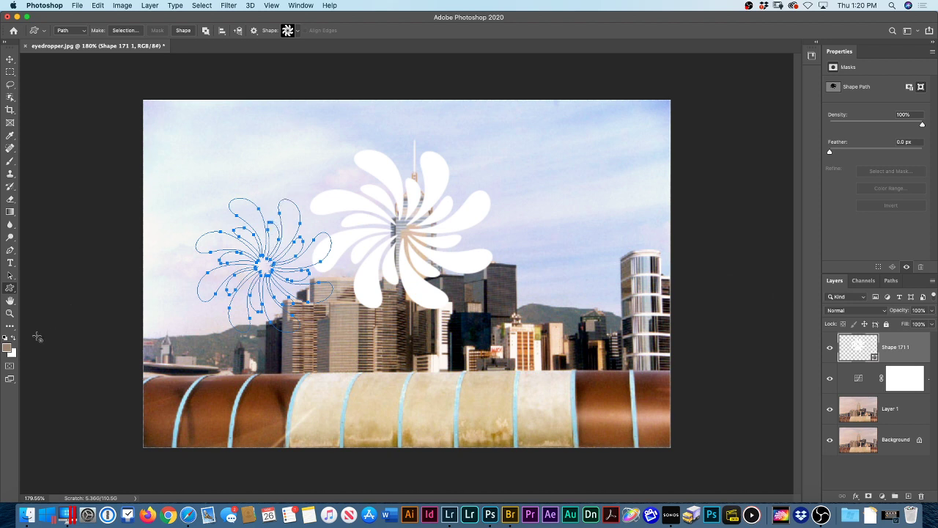
Give the Soft Round brush an 8 px tip with 186% spacing
left_click(9, 160)
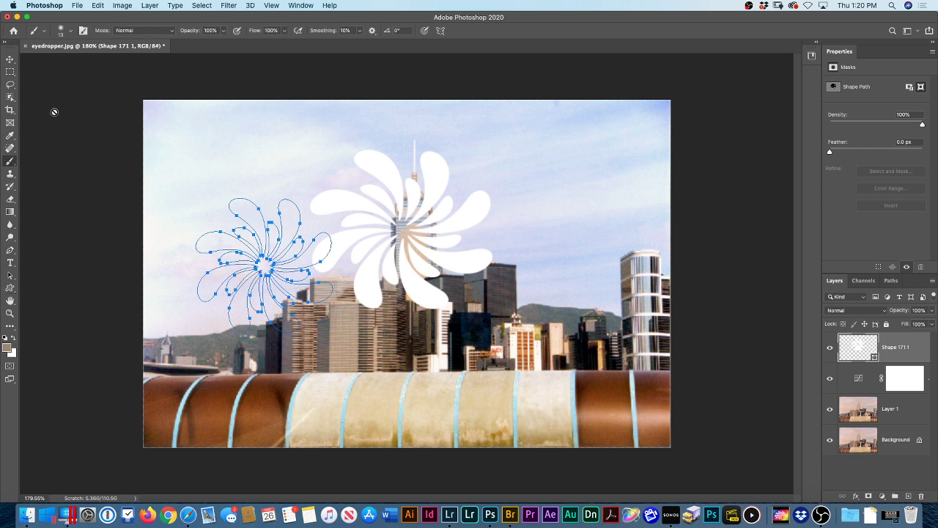
left_click(70, 32)
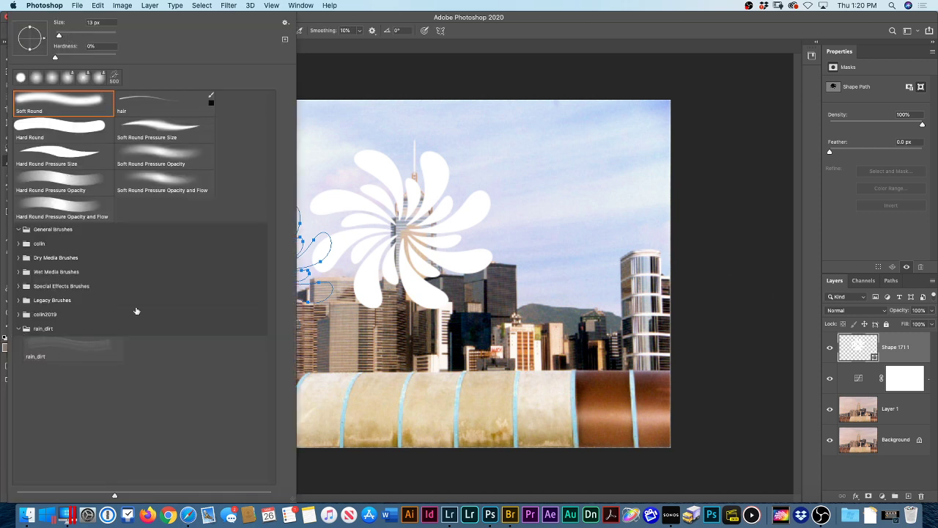
double_click(43, 105)
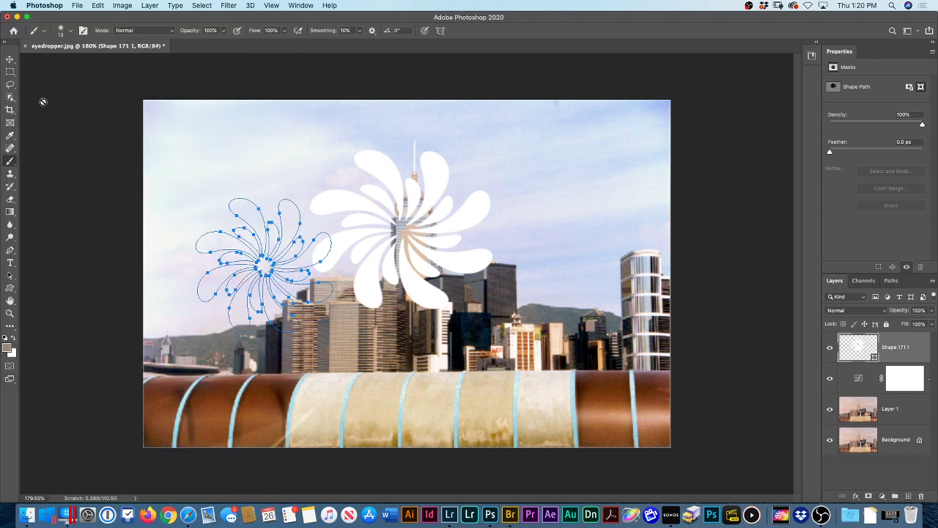
left_click(82, 30)
left_click_drag(840, 44, 705, 36)
left_click_drag(718, 214, 751, 213)
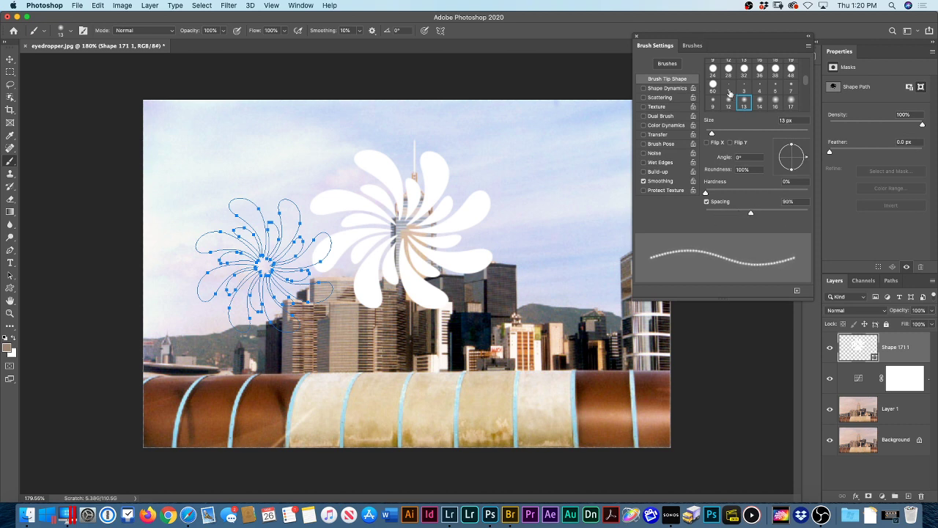
left_click_drag(711, 134, 708, 134)
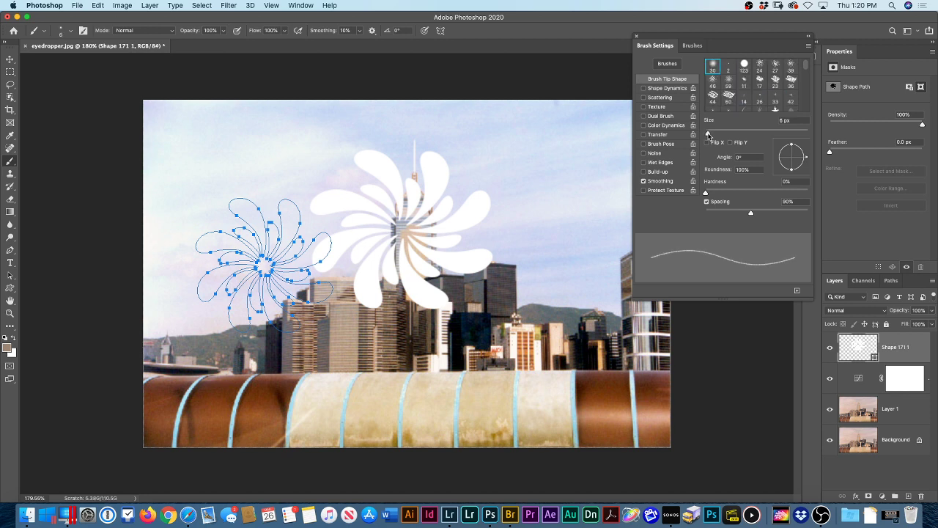
left_click_drag(747, 215, 779, 215)
Set the foreground colour to pure red (ff0000)
left_click(7, 348)
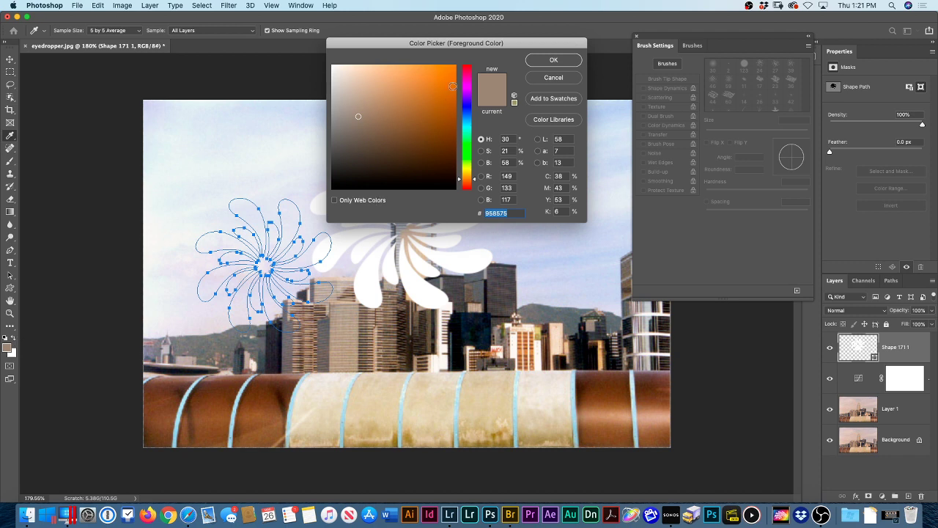
left_click(464, 64)
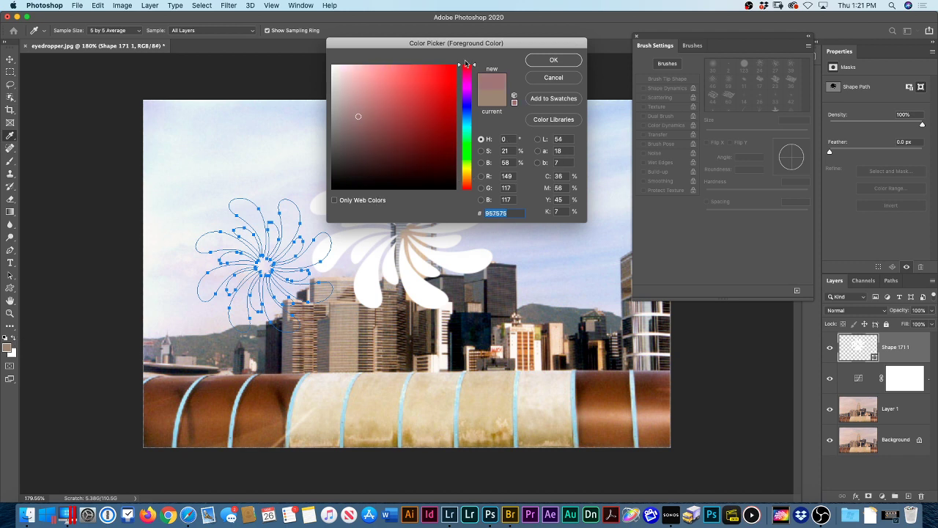
left_click(565, 62)
key("b")
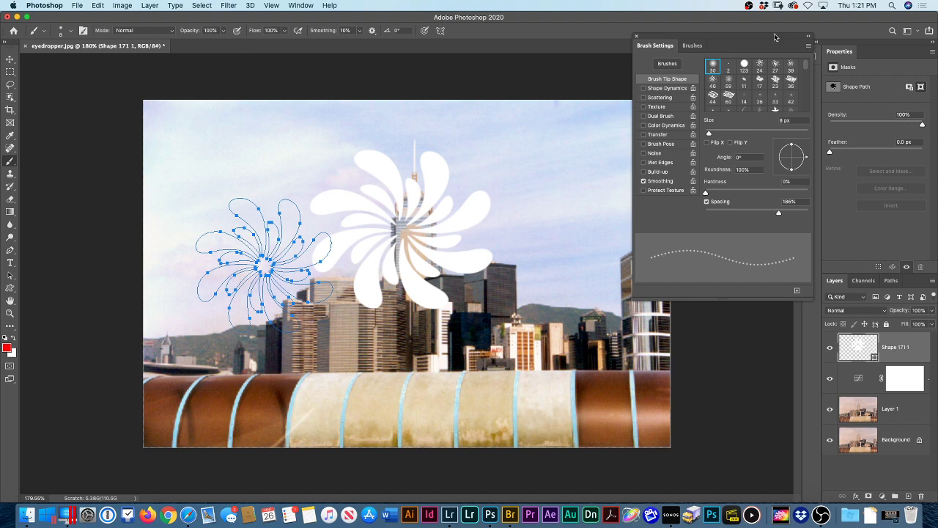
mouse_move(771, 37)
left_mouse_down()
mouse_move(687, 85)
mouse_move(730, 76)
left_mouse_up()
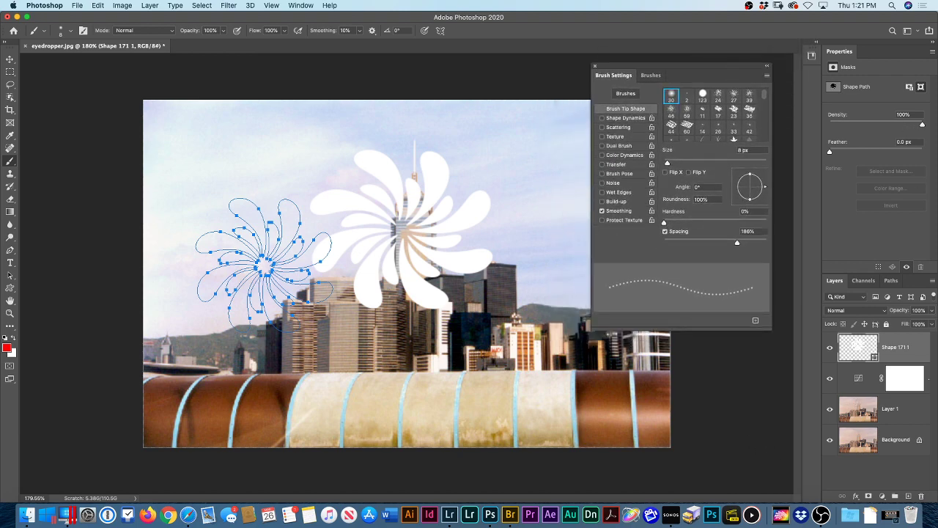
Add Layer 2 and stroke the Work Path with the red brush, then deselect the path
left_click(891, 280)
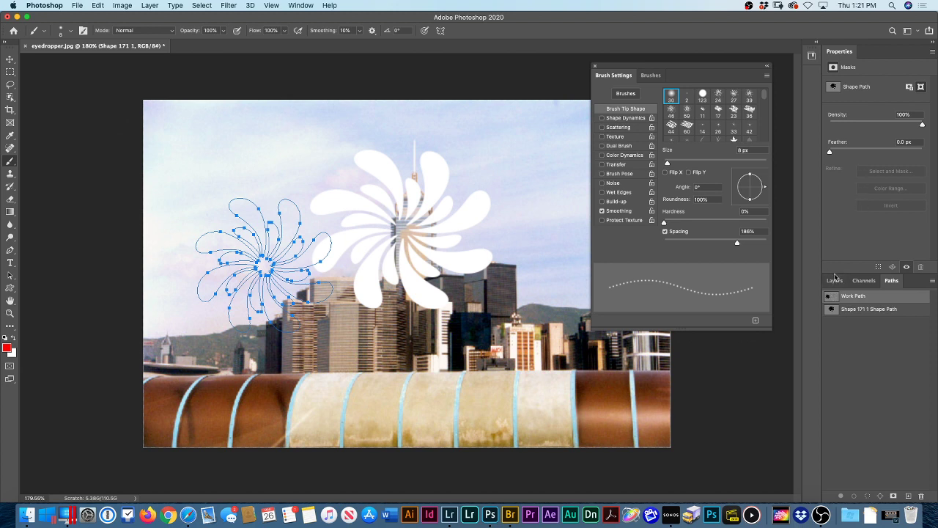
left_click_drag(835, 281, 556, 176)
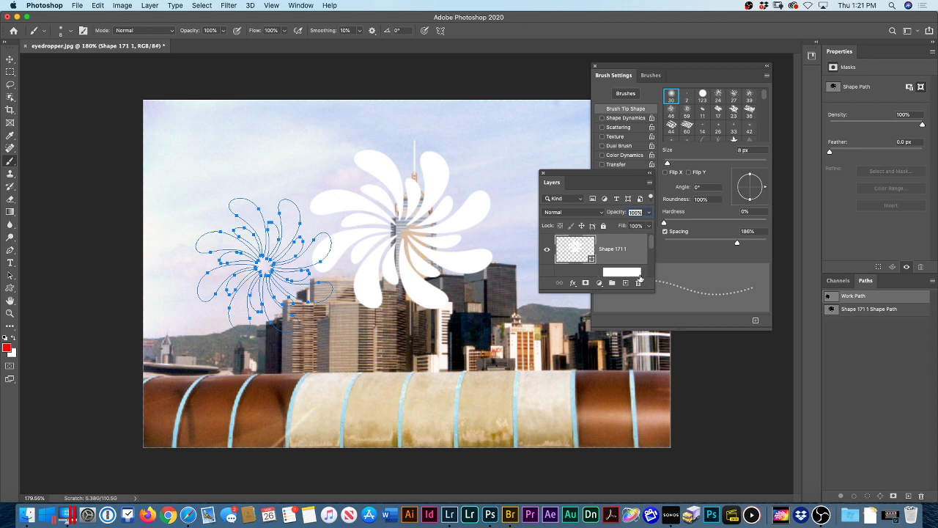
left_click_drag(652, 291, 709, 425)
left_click(681, 415)
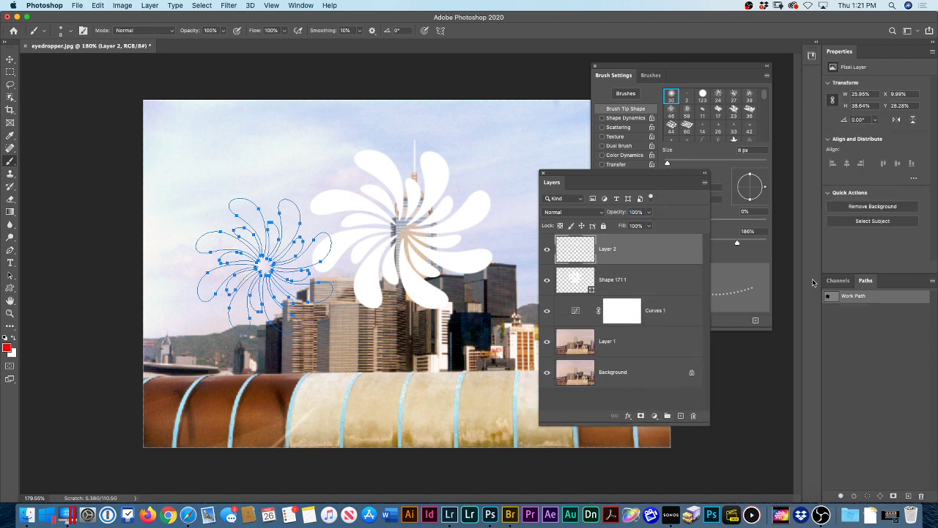
left_click(854, 496)
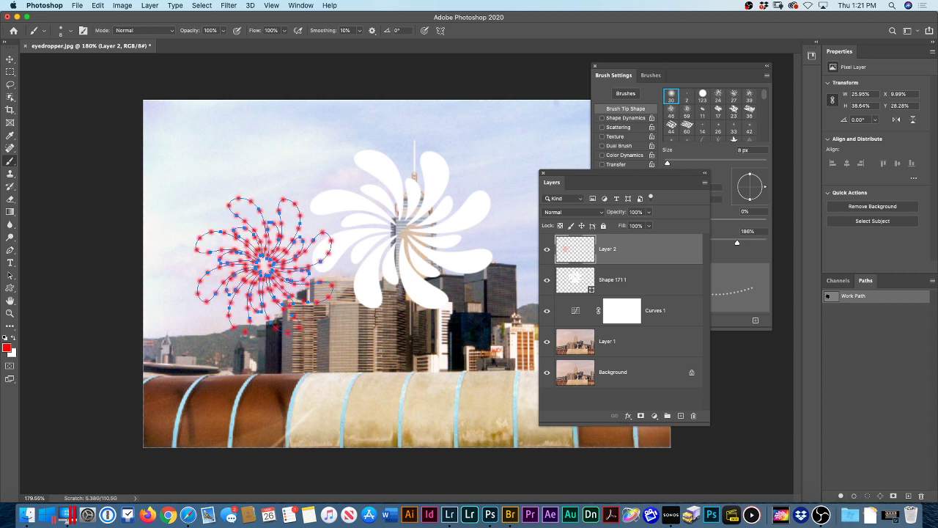
left_click_drag(577, 181, 680, 170)
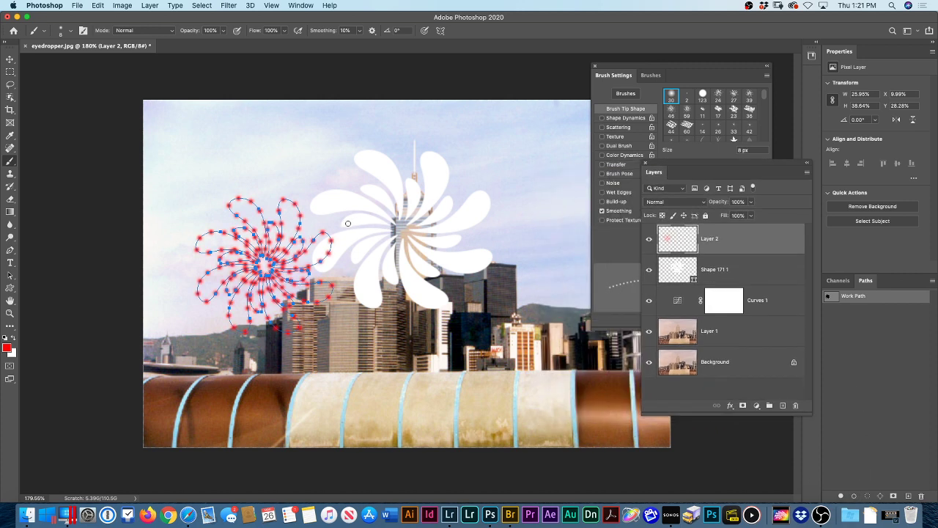
left_click(864, 313)
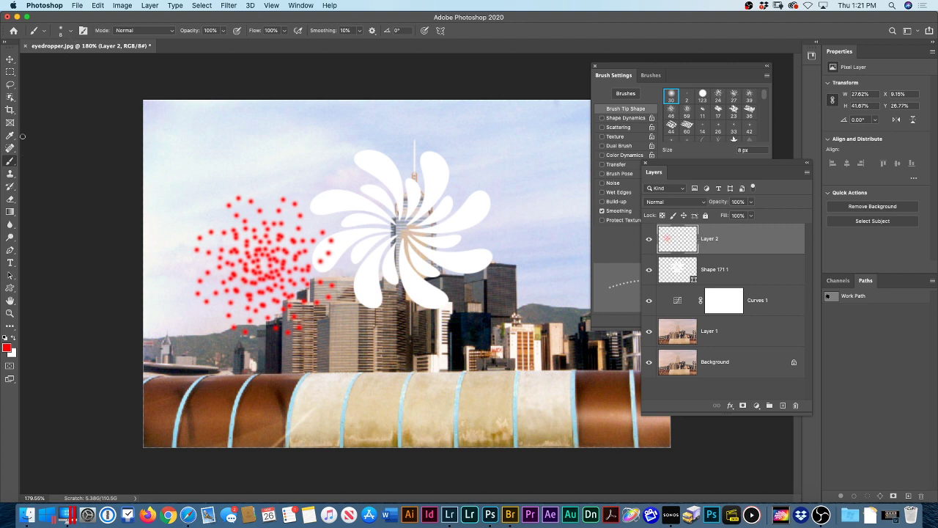
Draw a solid red pinwheel in Pixels mode near the photo's top-left corner
left_click(10, 287)
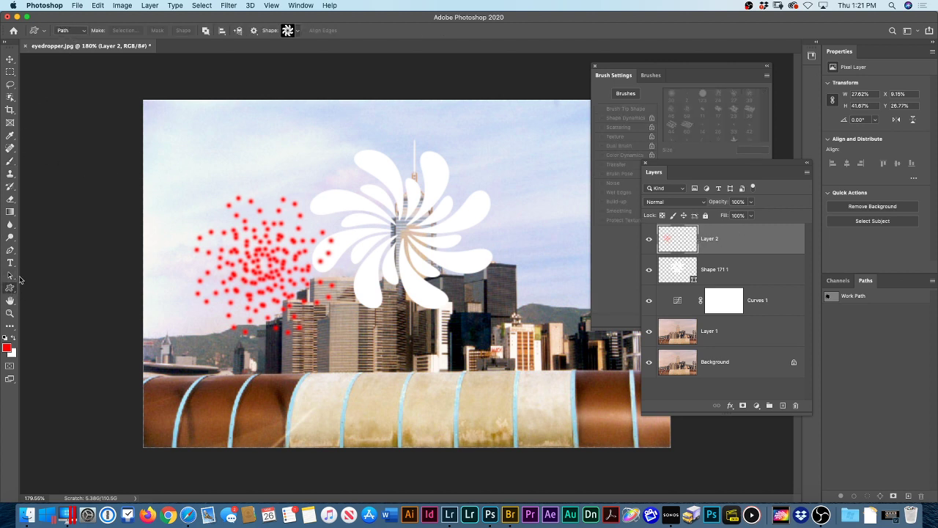
left_click(83, 30)
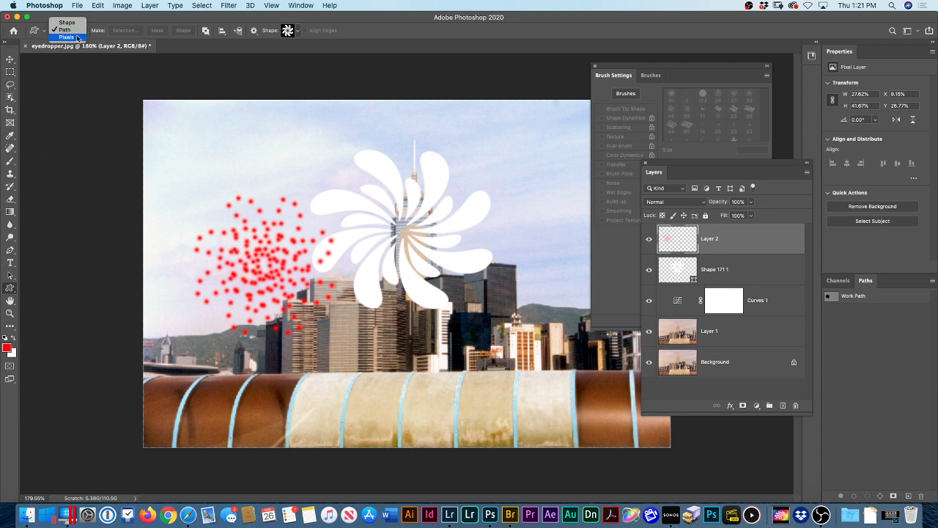
left_click(66, 37)
left_click_drag(194, 130, 307, 214)
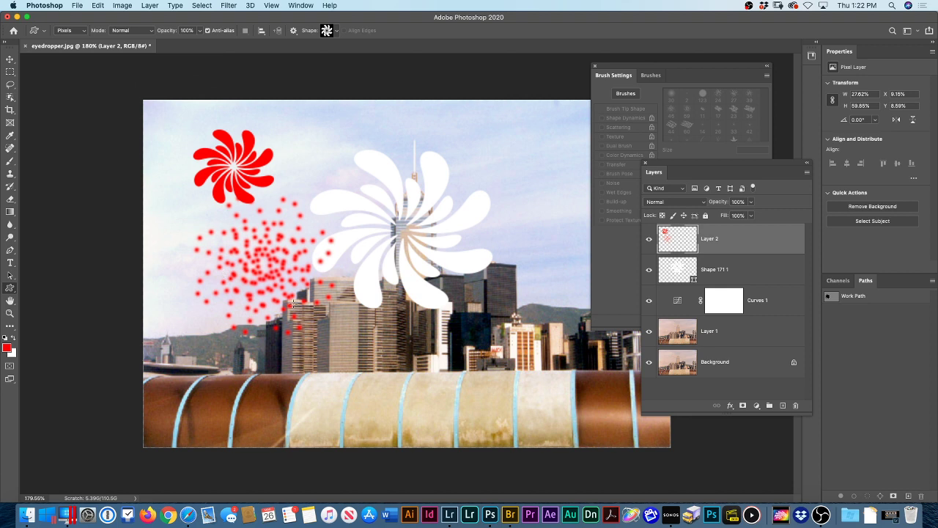
left_click(767, 65)
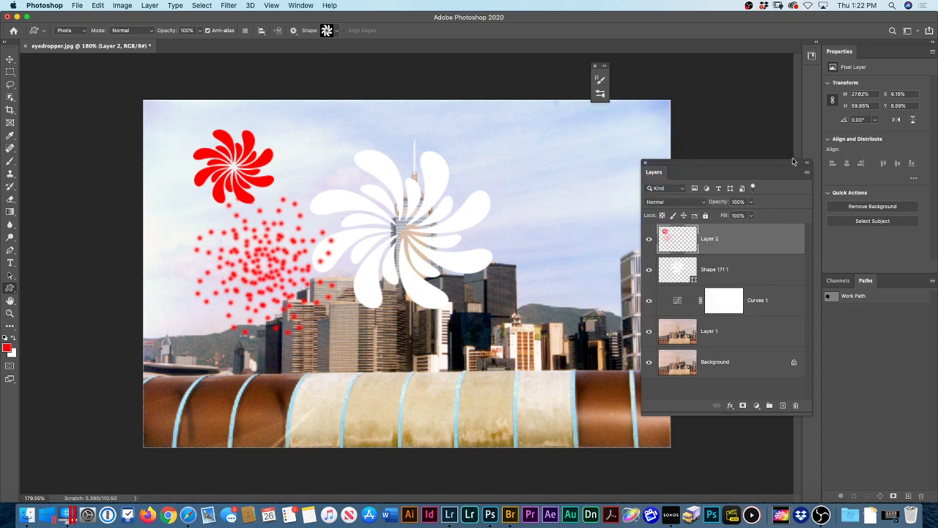
Dock the Layers panel, add Layer 3, and draw a thin 1 px red line
left_click_drag(793, 162, 797, 59)
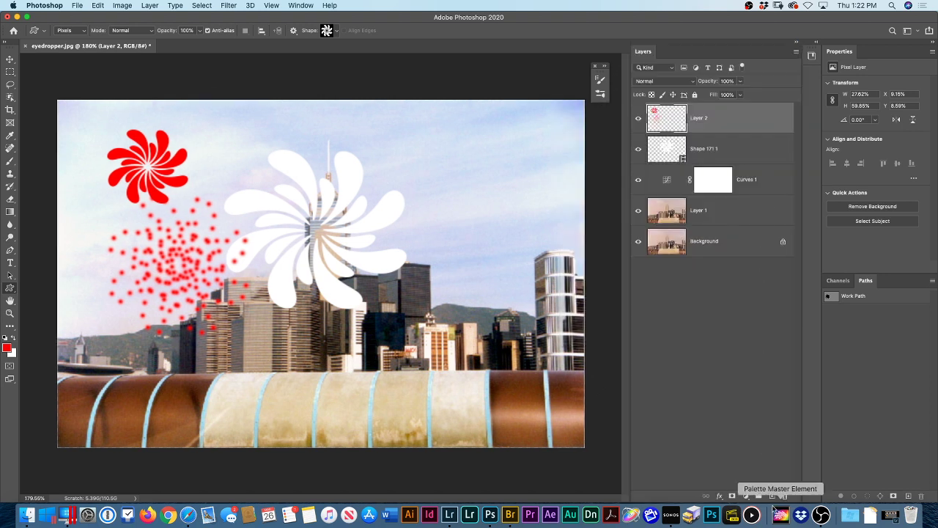
left_click(772, 496)
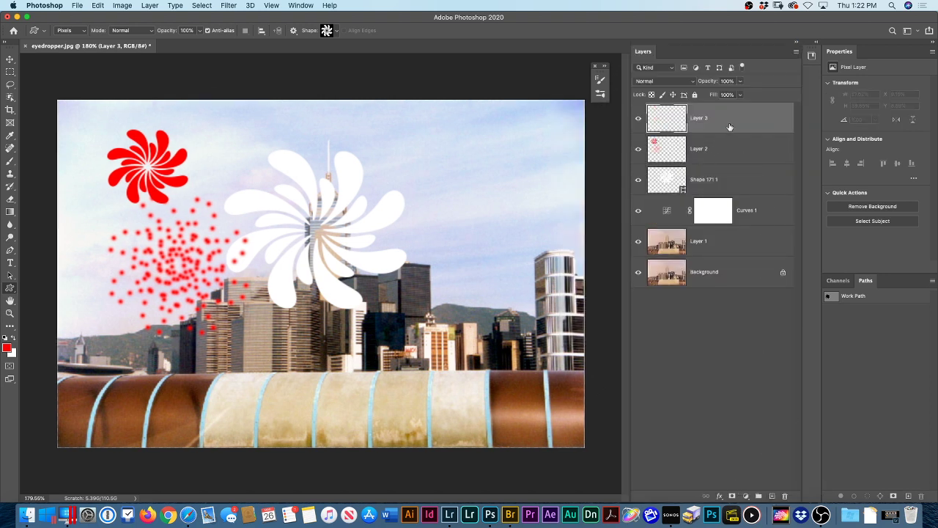
left_click(11, 287)
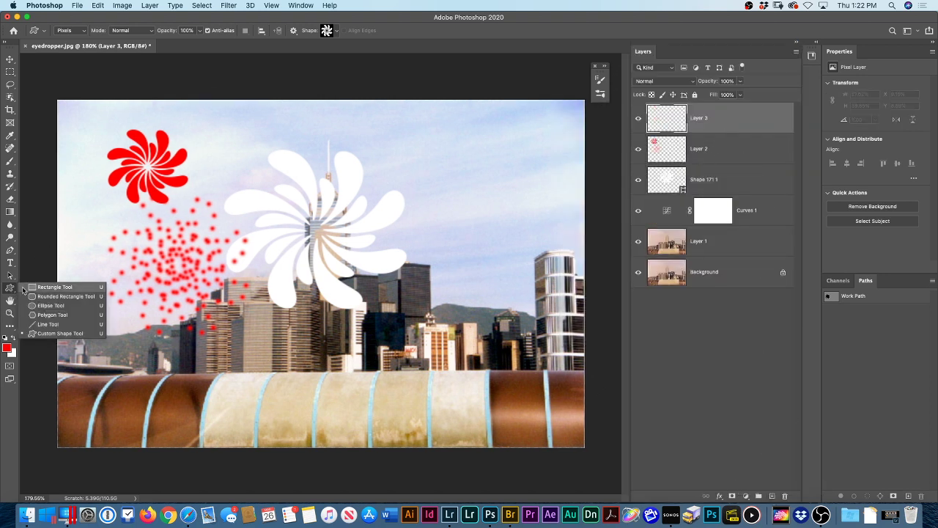
left_click(63, 324)
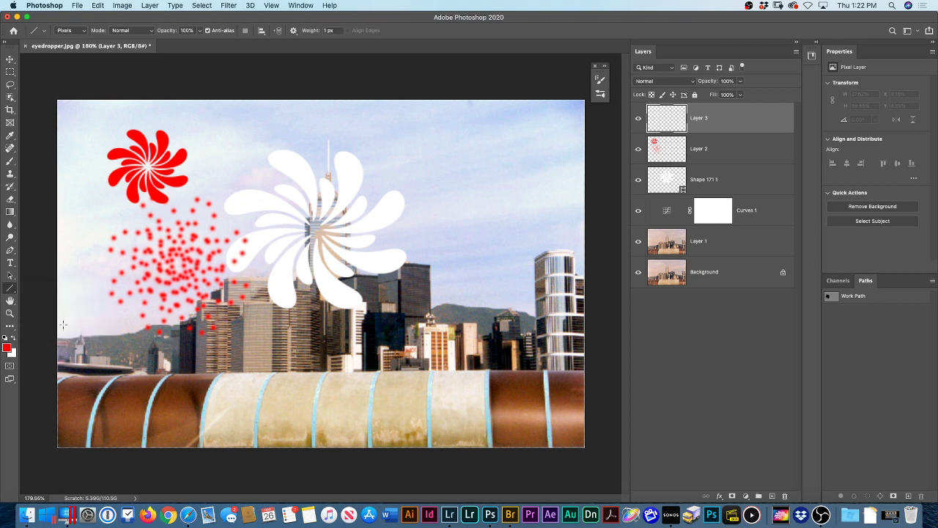
mouse_move(216, 147)
left_mouse_down()
mouse_move(388, 125)
mouse_move(462, 220)
mouse_move(470, 173)
mouse_move(426, 230)
mouse_move(433, 132)
mouse_move(435, 184)
mouse_move(384, 258)
mouse_move(344, 286)
mouse_move(250, 312)
mouse_move(139, 212)
mouse_move(466, 160)
mouse_move(468, 271)
mouse_move(359, 339)
mouse_move(392, 354)
mouse_move(356, 329)
mouse_move(234, 332)
mouse_move(232, 148)
left_mouse_up()
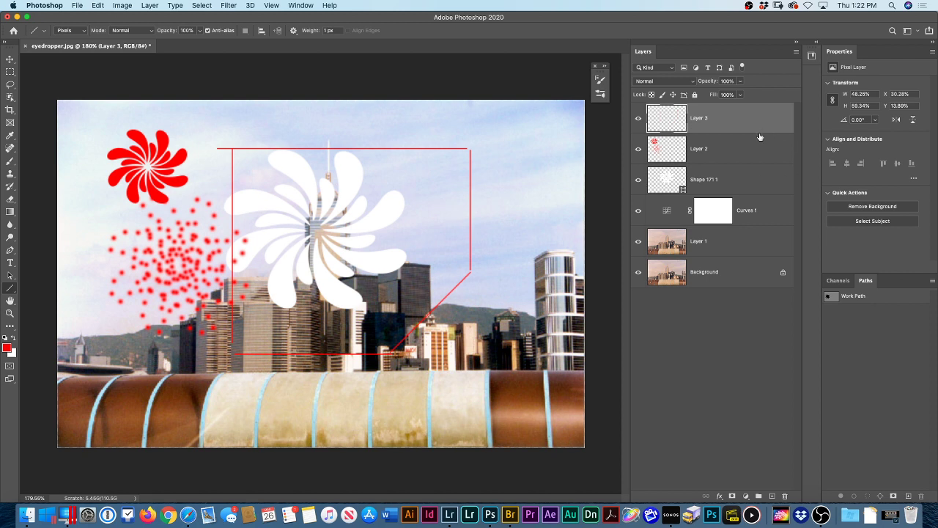
Fill Layer 3 white, add Layer 4, and draw a 6 px red double-headed arrow
key("super+BackSpace")
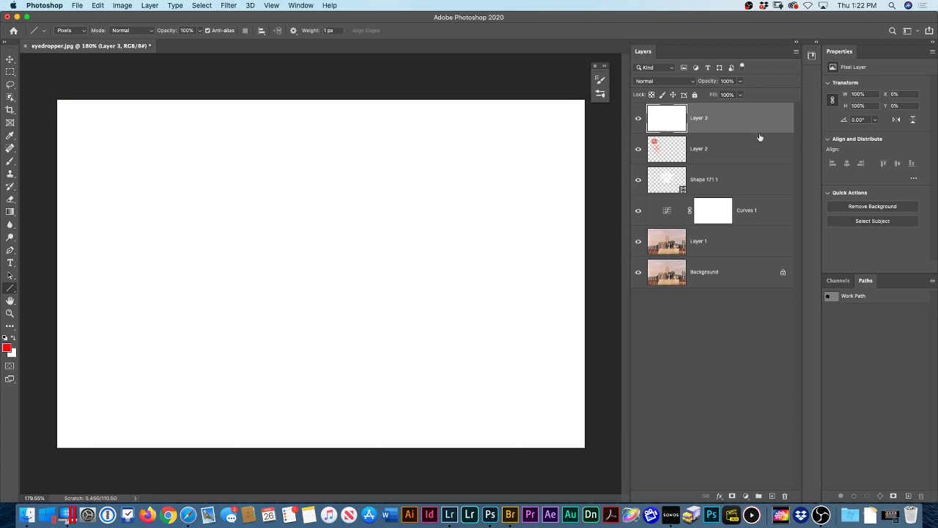
left_click(771, 495)
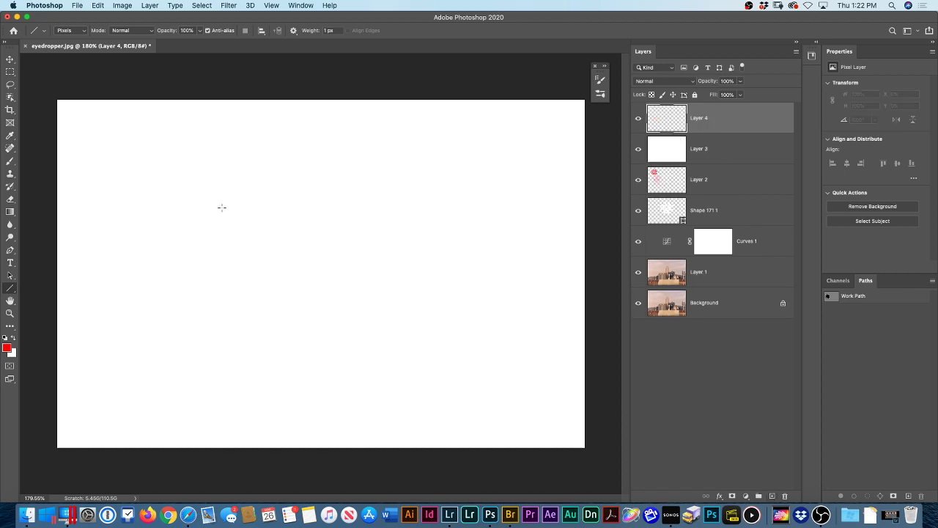
left_click(293, 31)
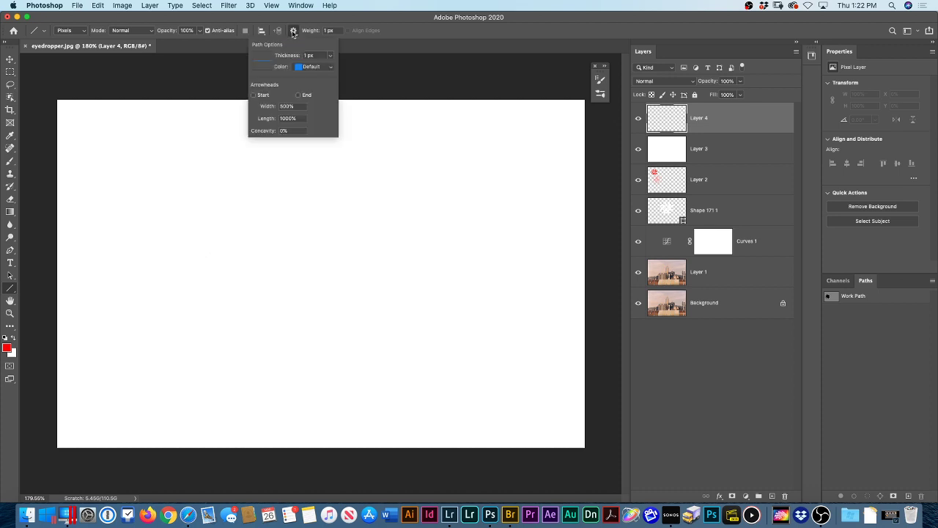
left_click(307, 97)
left_click_drag(313, 33, 317, 33)
key("Return")
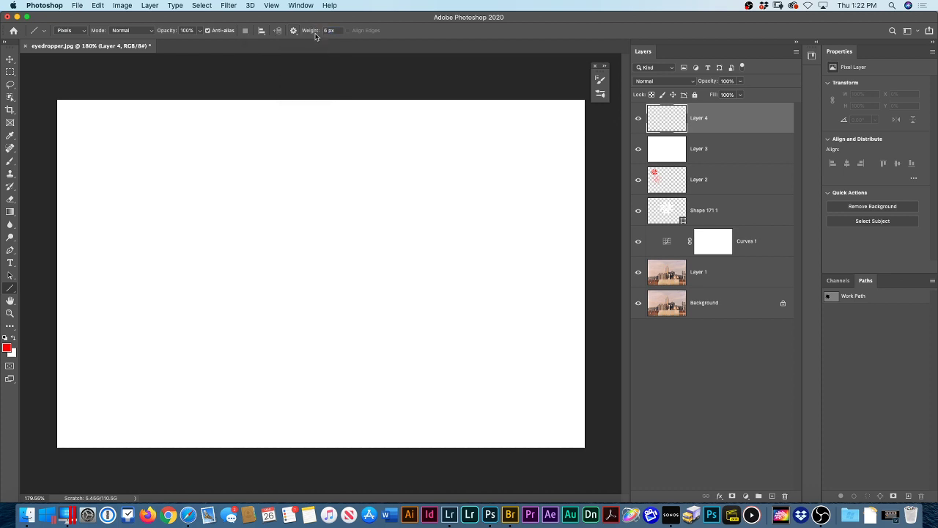
left_click_drag(121, 270, 497, 271)
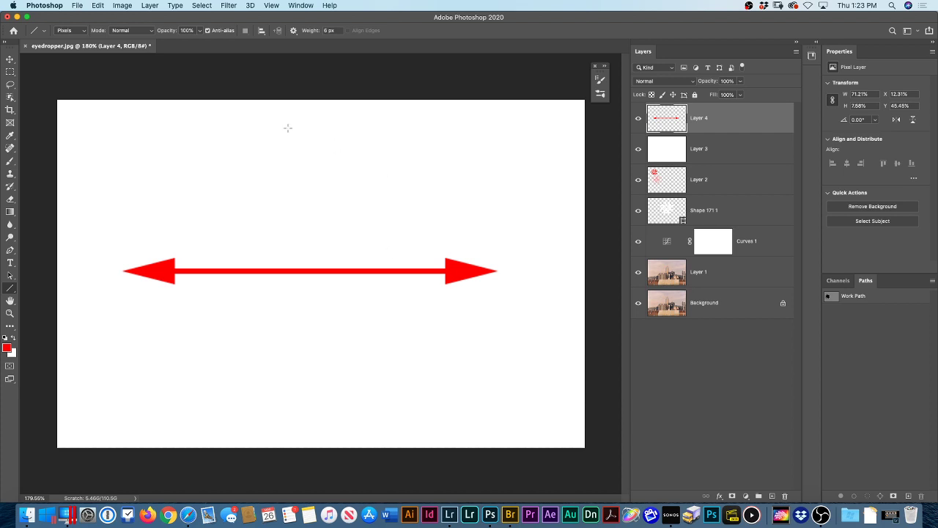
Save the red double-headed arrow settings as tool preset 'double', then pick the 0.5 cm Black Arrow preset
left_click(43, 31)
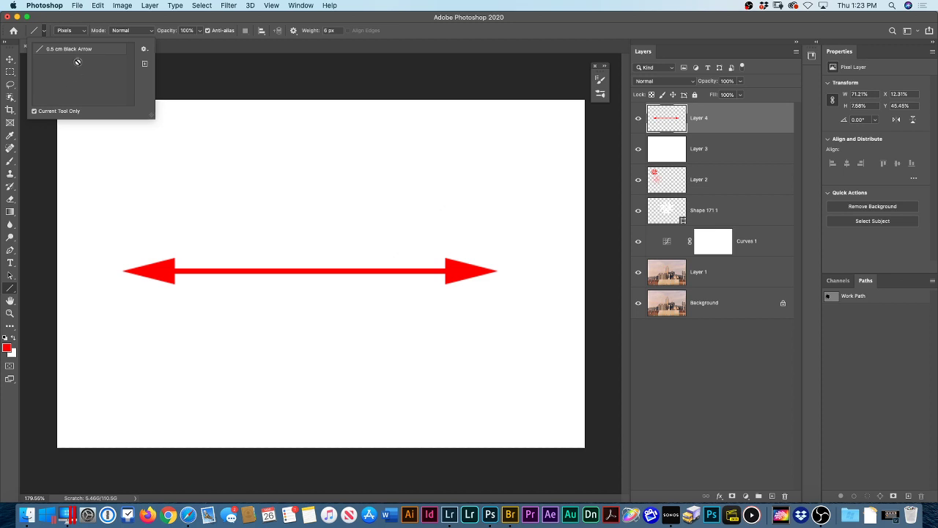
left_click(145, 65)
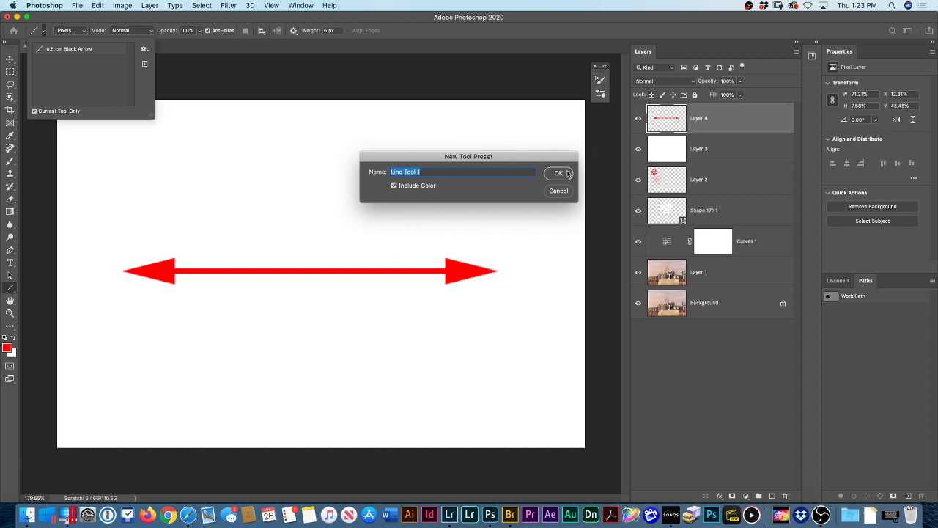
type("double")
key("Return")
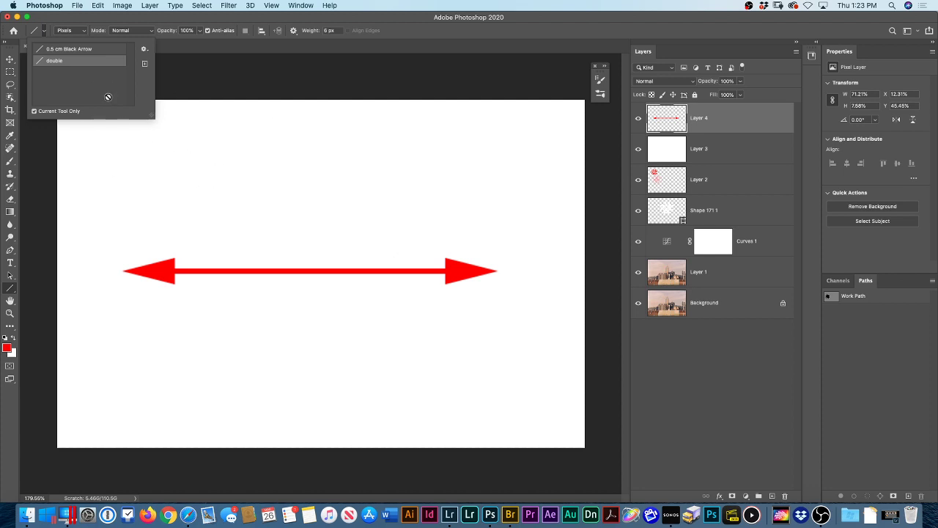
left_click(86, 50)
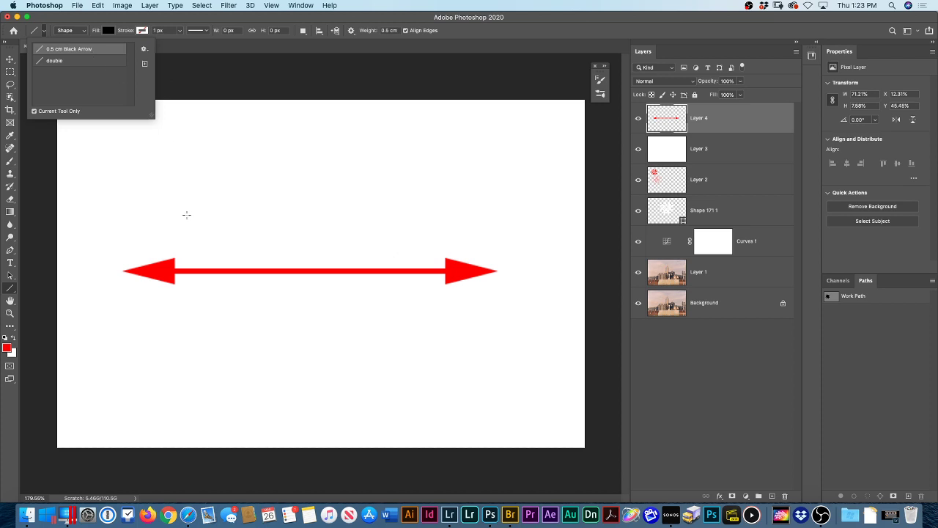
Draw a large black arrow, switch back to a red line preset and rasterize the arrow's layer
left_click_drag(186, 214, 492, 210)
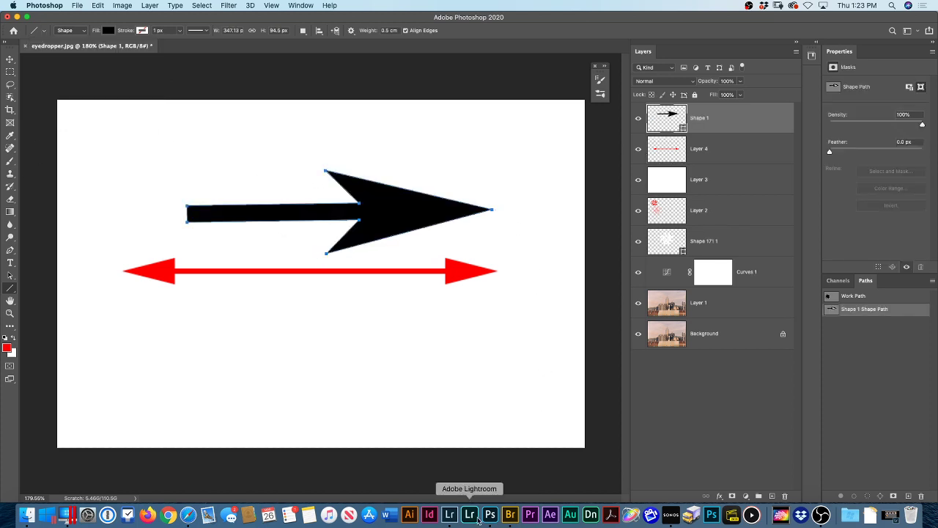
left_click(43, 33)
left_click(53, 59)
left_click(144, 329)
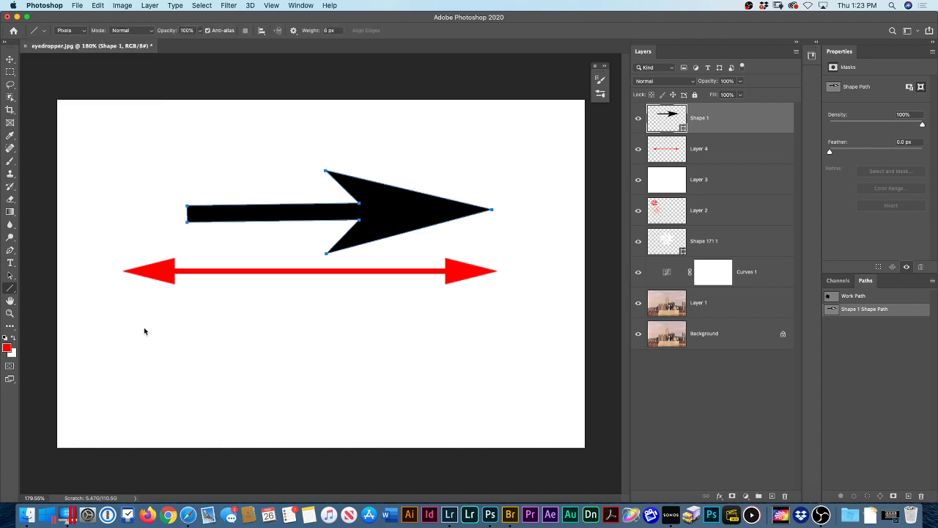
left_click(144, 331)
left_click(555, 175)
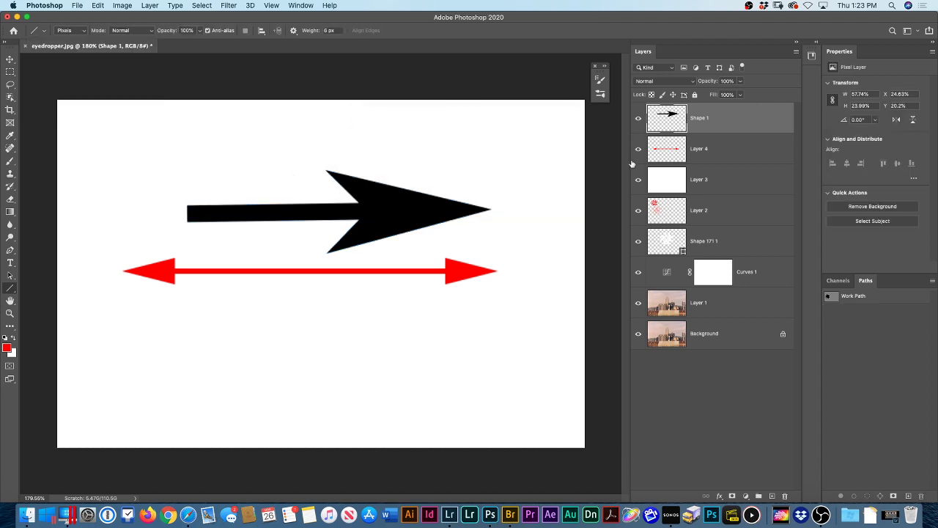
On Layer 4, draw a bold red double-headed arrow near the top and a thin 1 px one lower down
left_click(727, 155)
left_click_drag(101, 154, 462, 154)
left_click_drag(315, 31, 311, 32)
left_click_drag(180, 351, 468, 342)
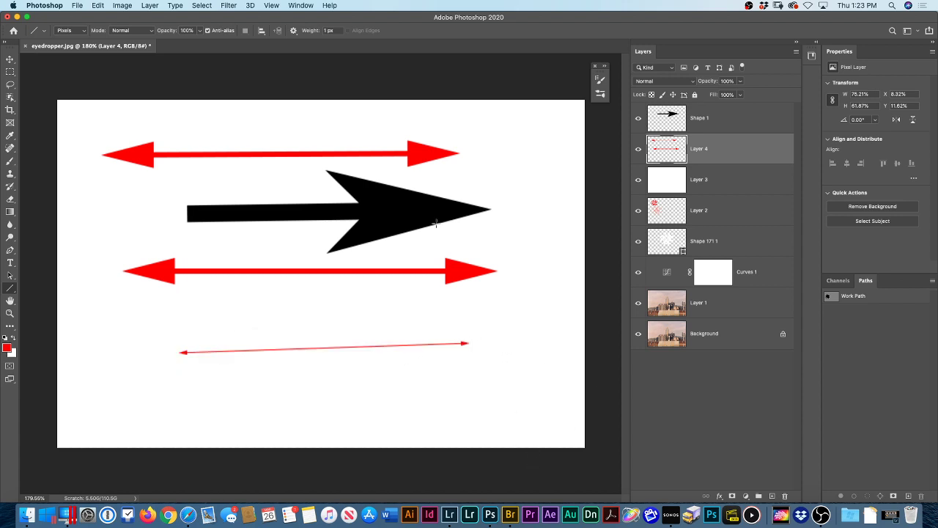
Set arrowhead concavity to 30% and draw a second thin red double-headed arrow below the first
left_click(293, 31)
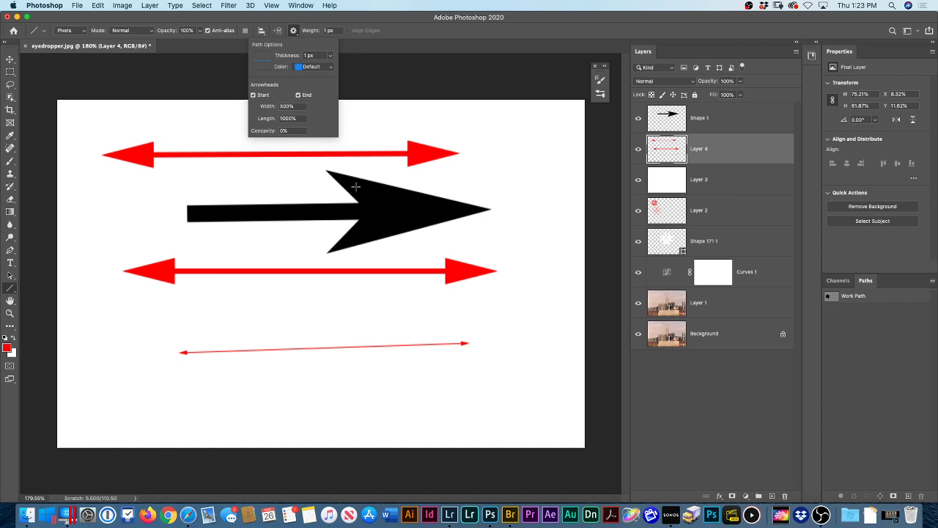
left_click(291, 130)
type("30")
mouse_move(236, 375)
left_mouse_down()
mouse_move(534, 389)
mouse_move(538, 379)
left_mouse_up()
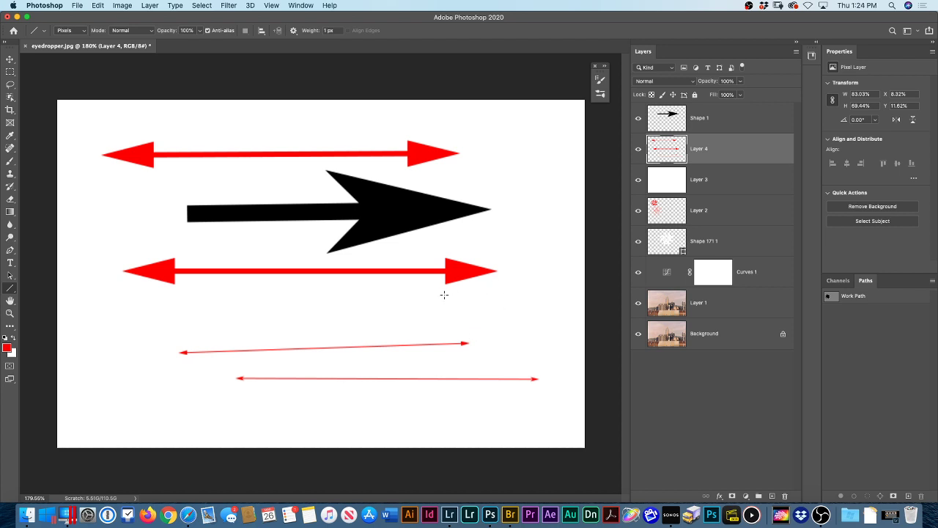
scroll(426, 254, "up", 2)
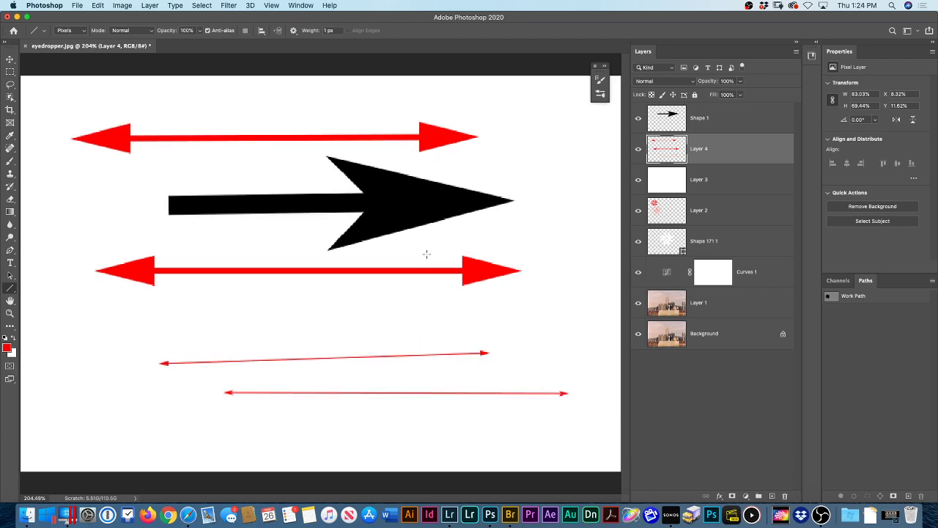
scroll(425, 254, "down", 3)
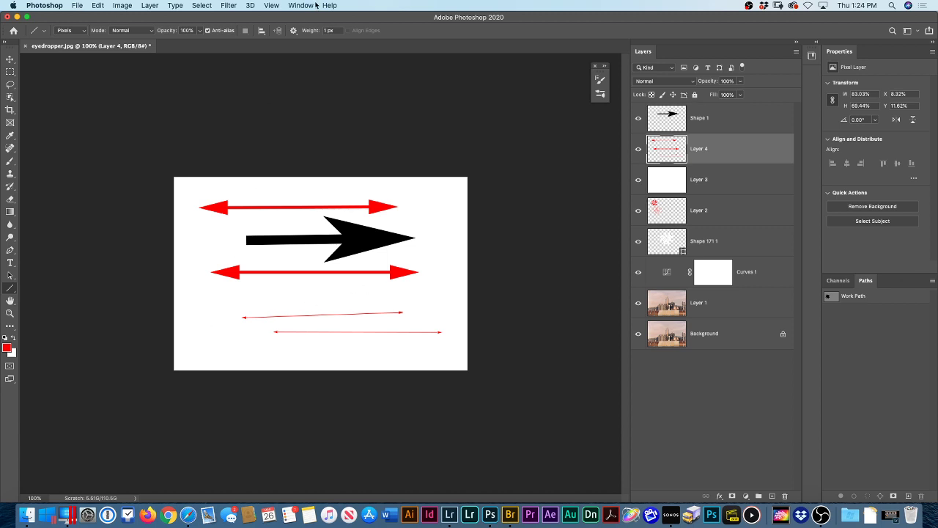
Set line weight to 11 px, crop the canvas larger up and right, and draw a thick red double-headed arrow across the top
left_click_drag(308, 33, 315, 33)
left_click(10, 110)
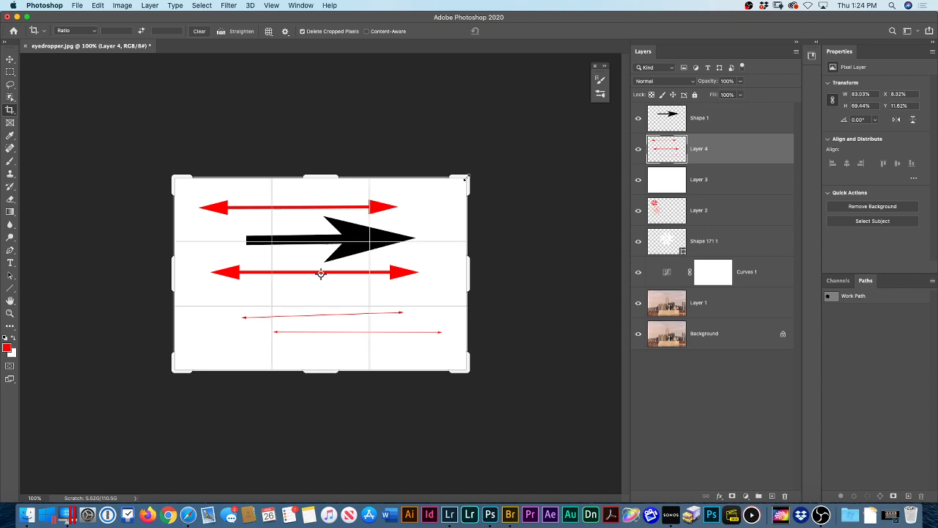
left_click_drag(466, 177, 590, 94)
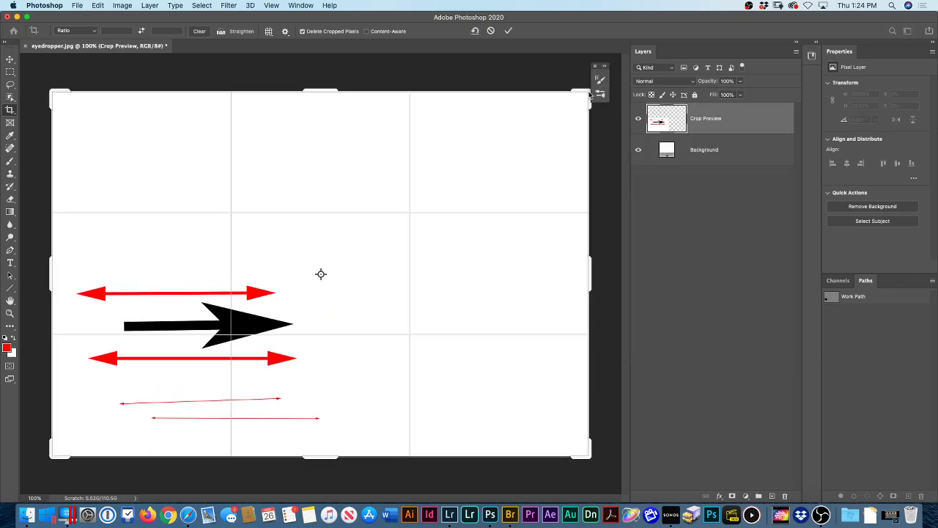
key("Return")
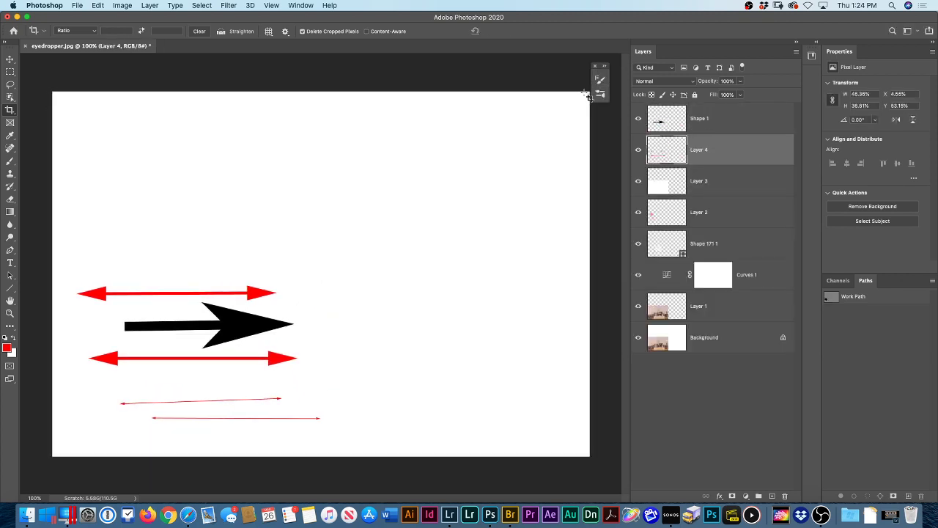
left_click(10, 288)
left_click_drag(146, 192, 459, 191)
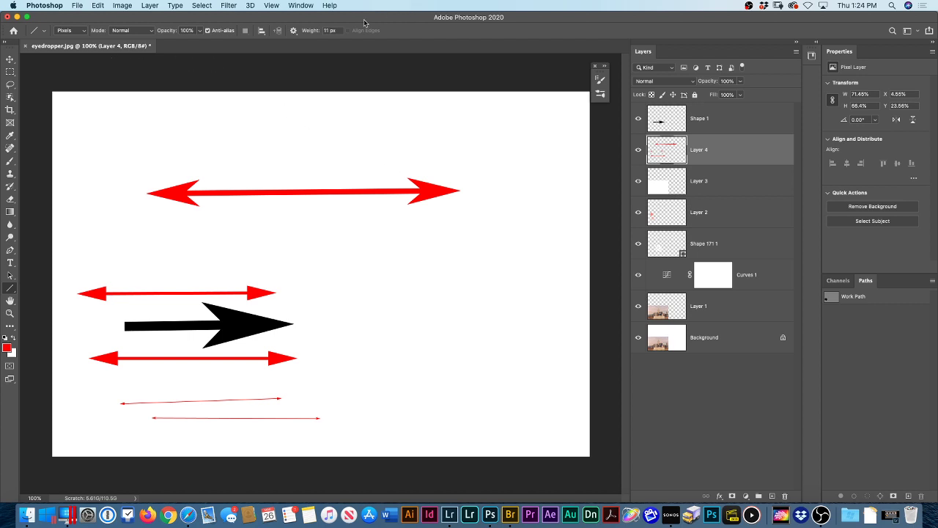
Disable the end arrowhead and save the start-only line setting as tool preset 'start'
left_click(293, 31)
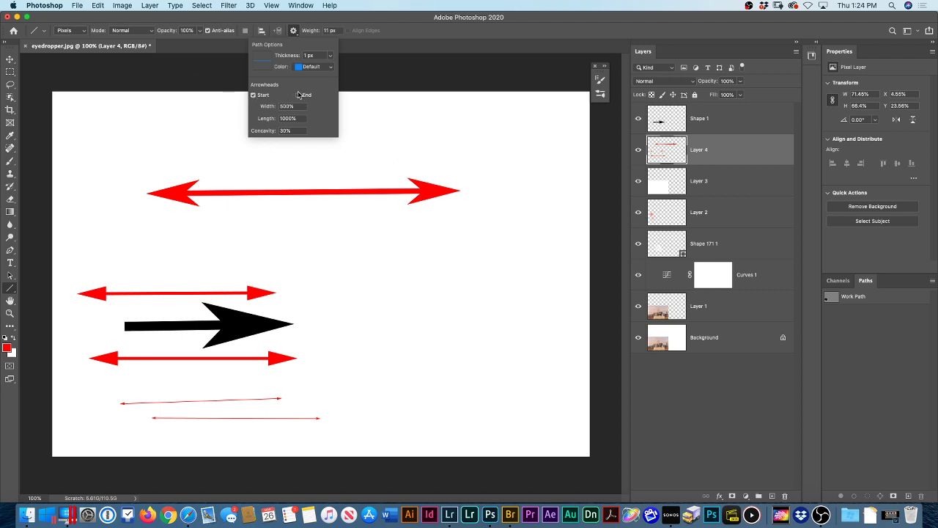
left_click(45, 33)
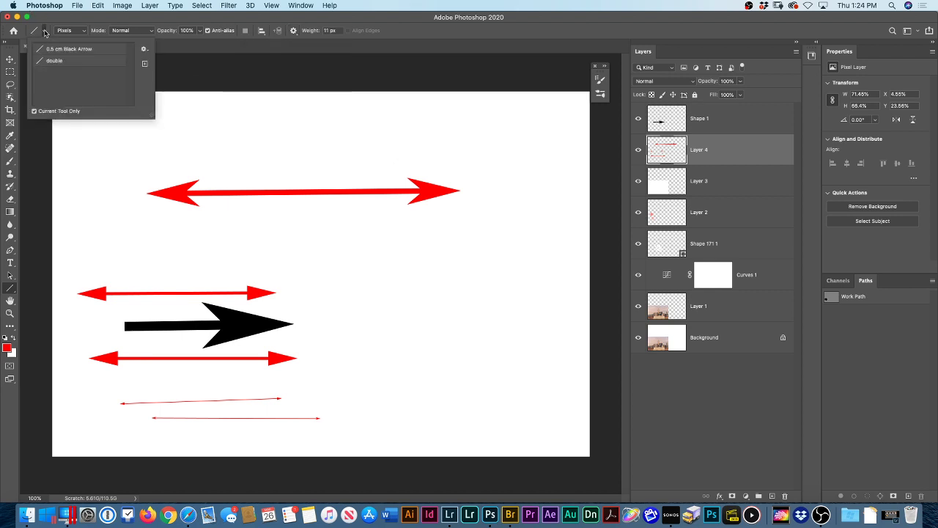
left_click(144, 66)
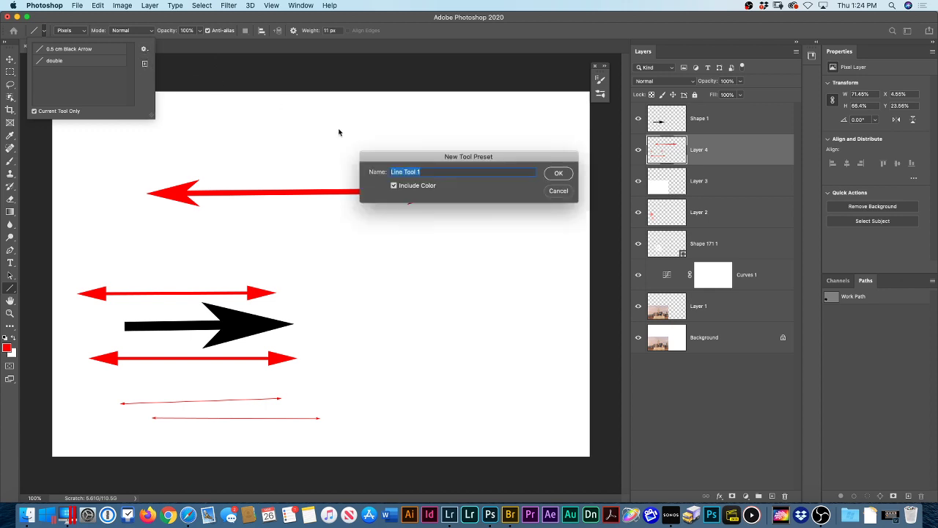
type("start")
key("Return")
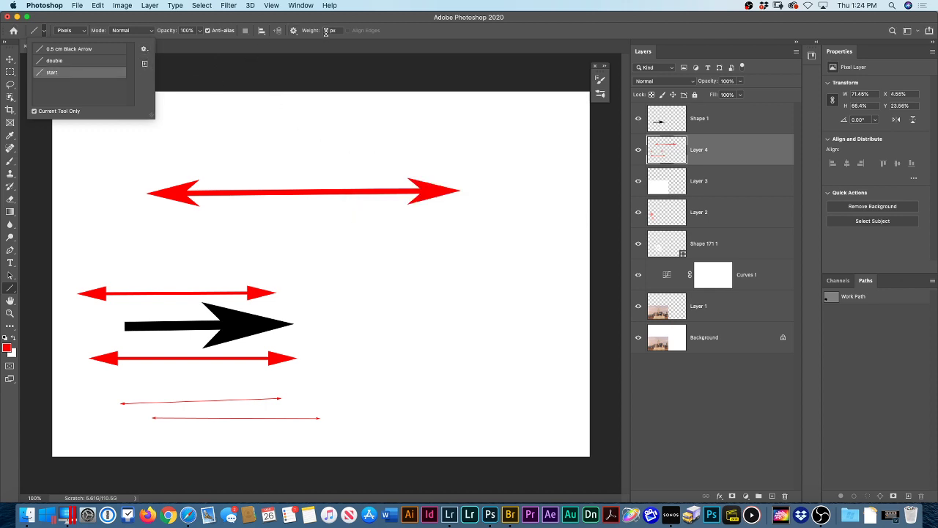
left_click(295, 30)
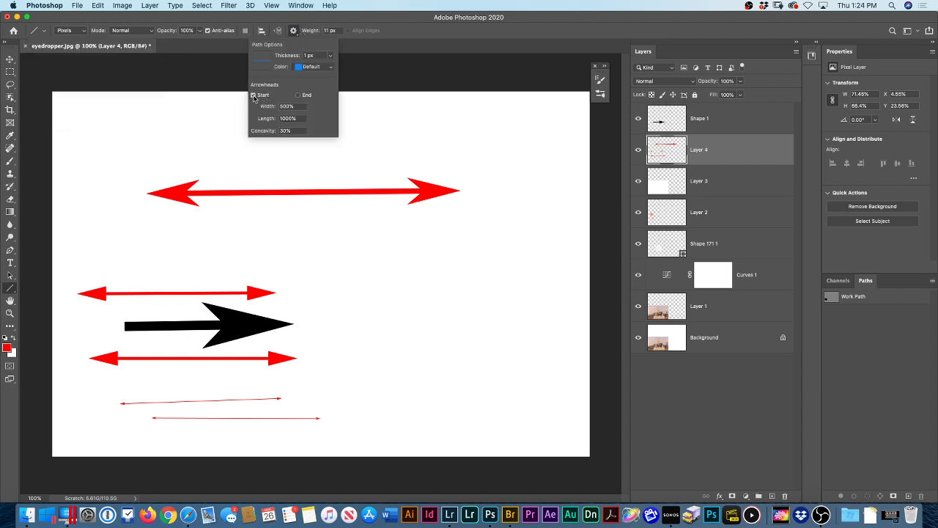
Save the arrowhead-free line as preset 'none' and draw a plain thick red line below the top arrow
left_click(44, 32)
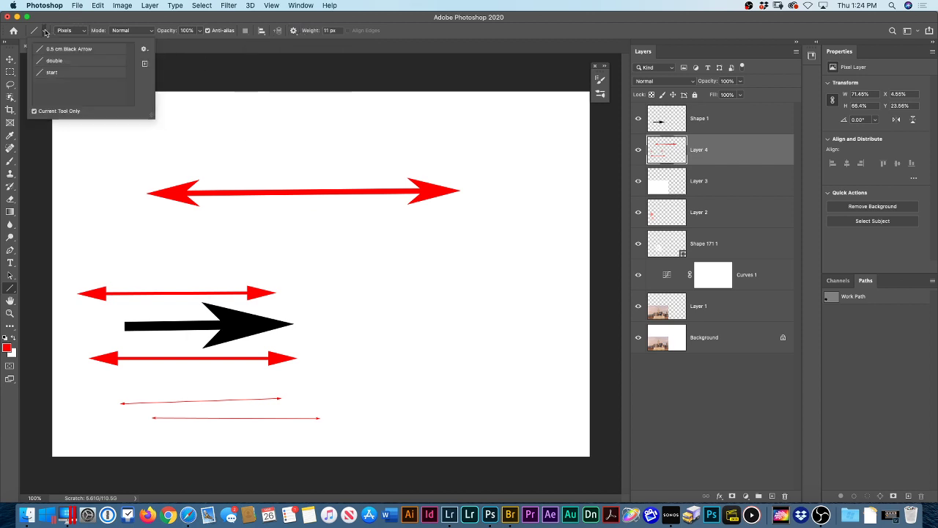
left_click(145, 64)
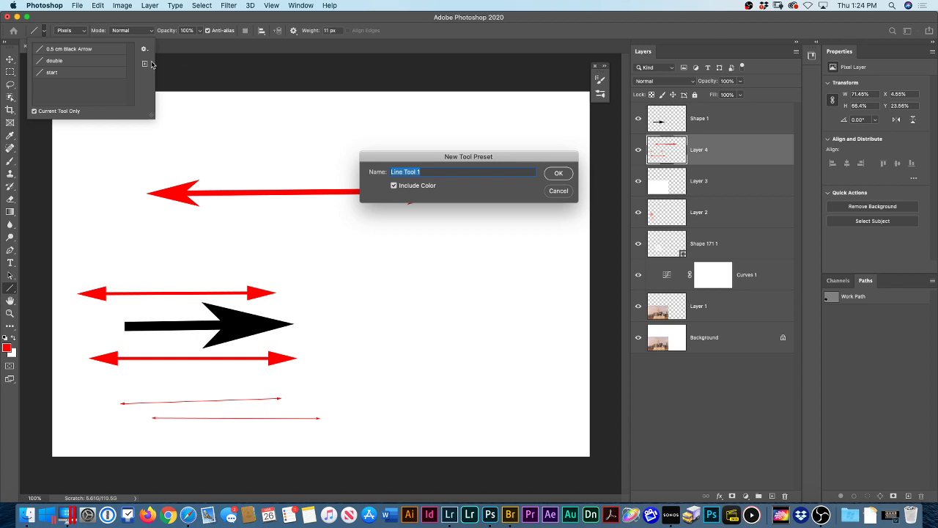
type("none")
key("Return")
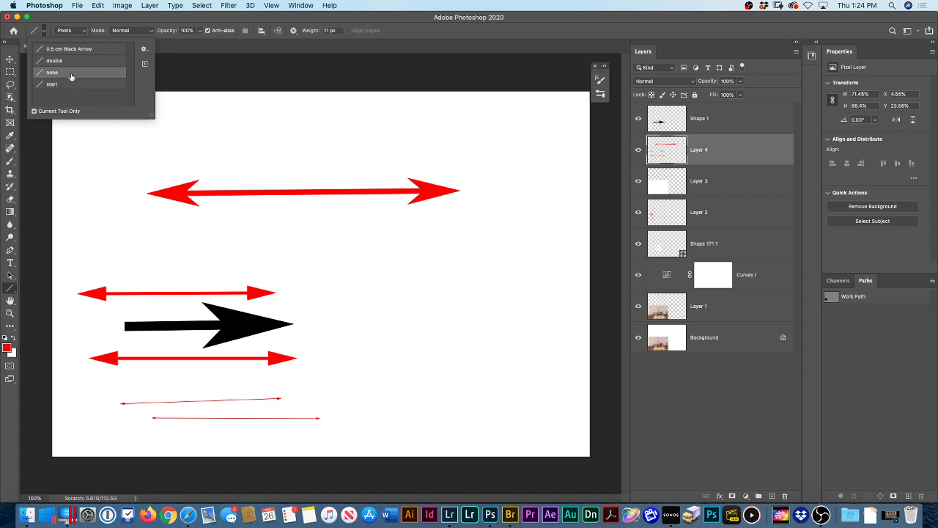
left_click_drag(134, 234, 420, 252)
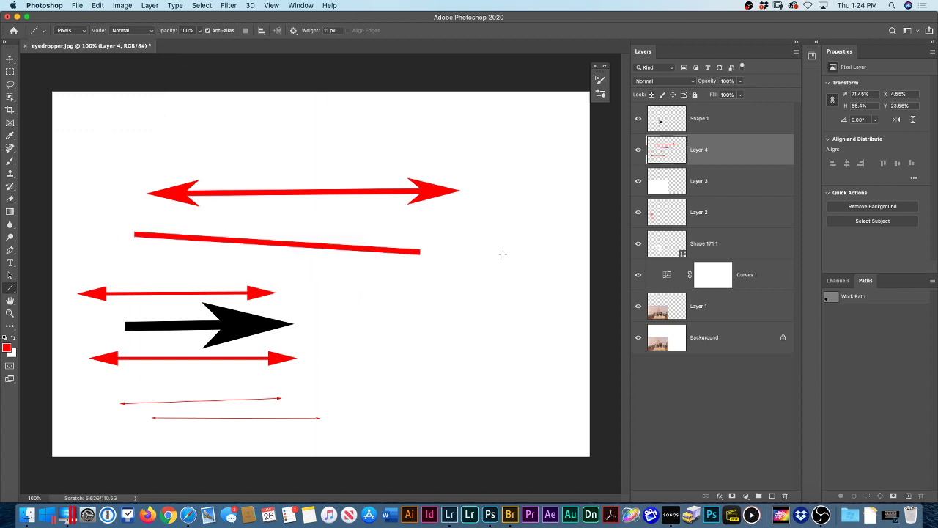
Draw a red double-headed arrow on the right side using the 'double' preset
left_click(43, 31)
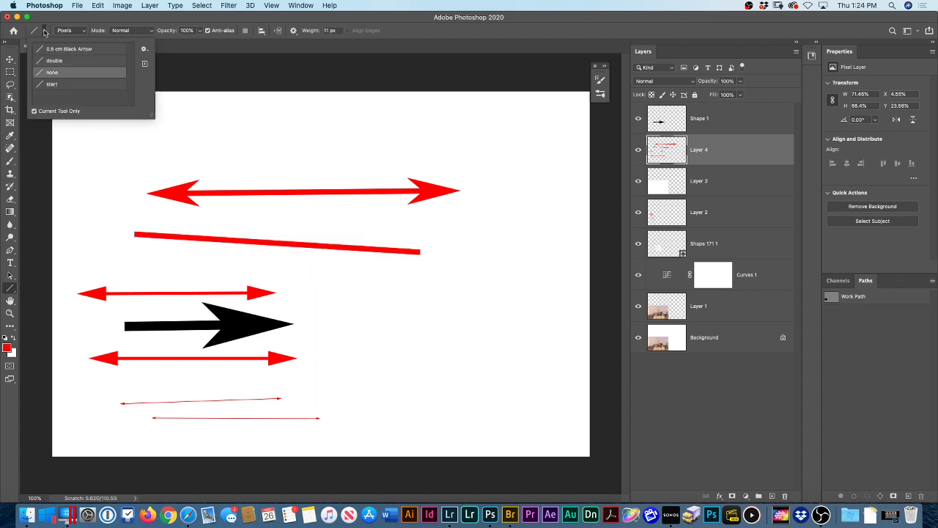
left_click(59, 62)
left_click_drag(511, 189, 413, 344)
Draw a red down-left arrow with the 'start' preset, then hide Shape 1 through Curves 1
left_click(44, 31)
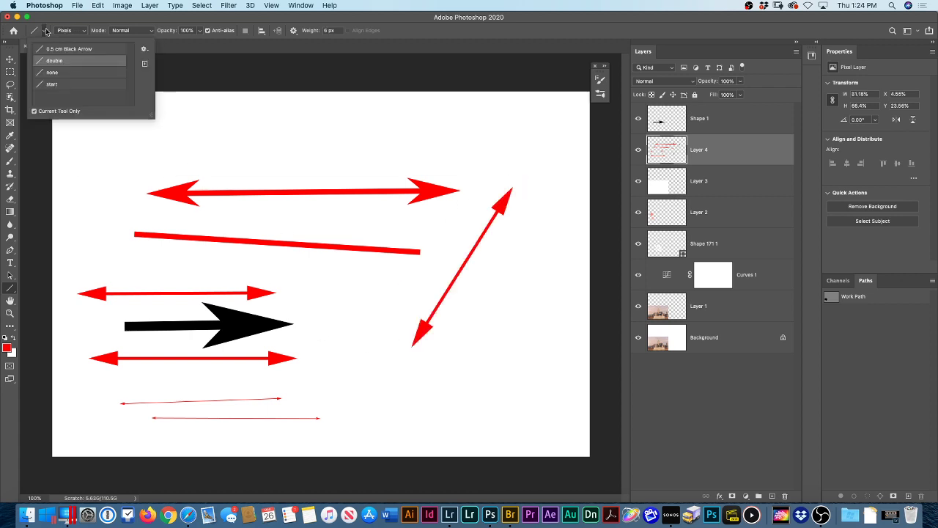
left_click(57, 84)
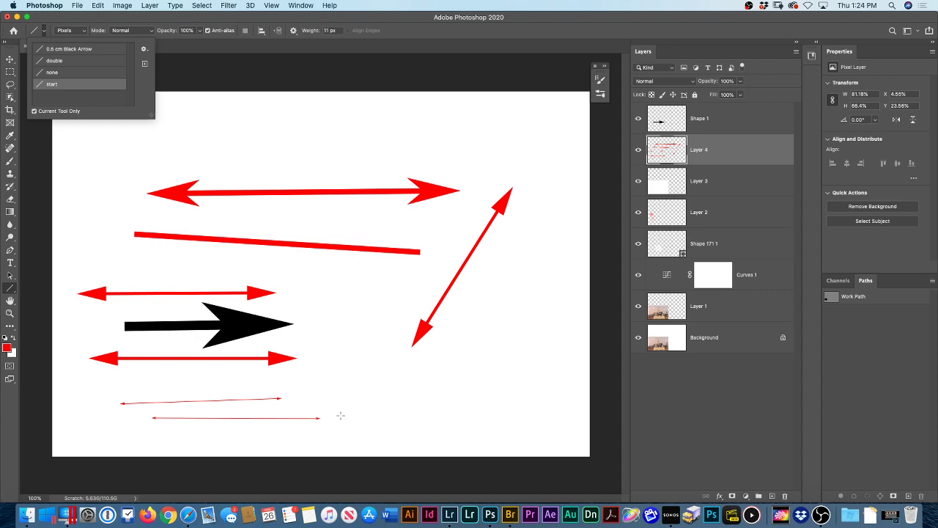
left_click_drag(341, 415, 509, 305)
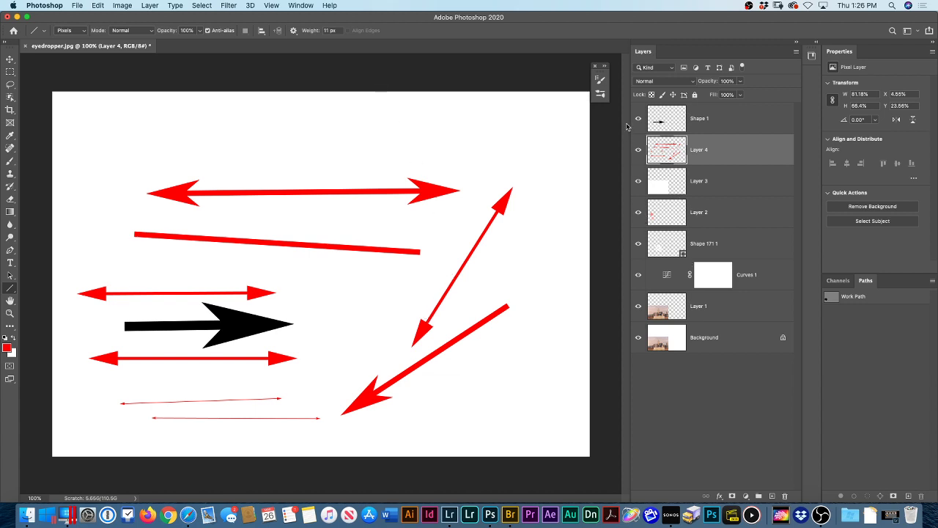
left_click_drag(638, 118, 637, 275)
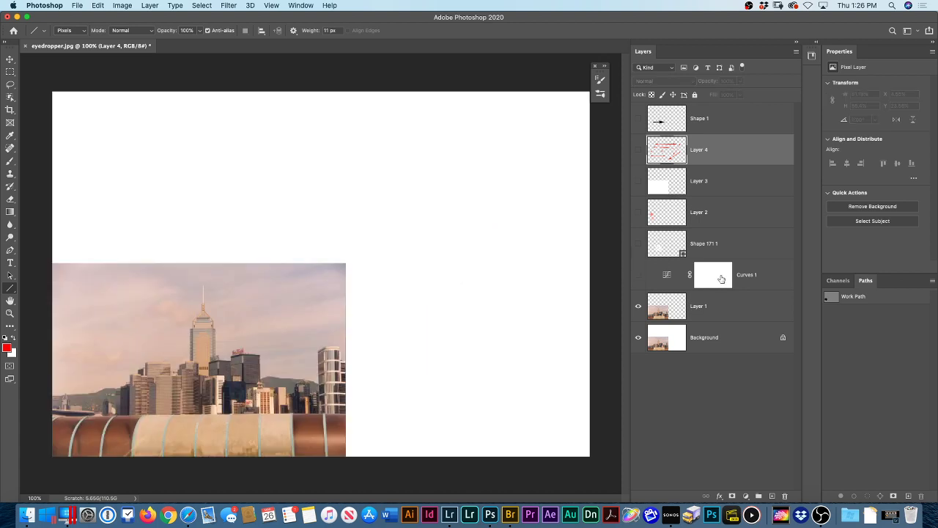
Select the city photo's Layer 1 and add a Levels adjustment layer above it
left_click(708, 307)
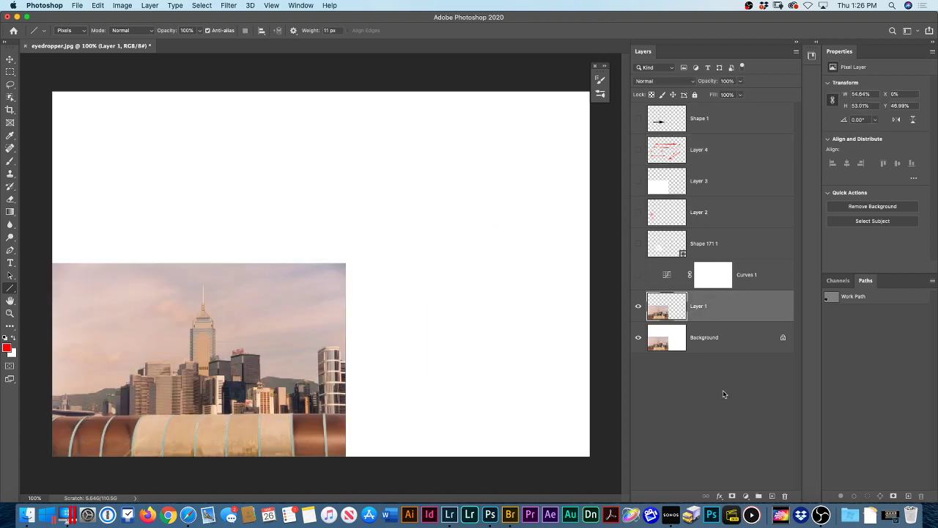
left_click(745, 495)
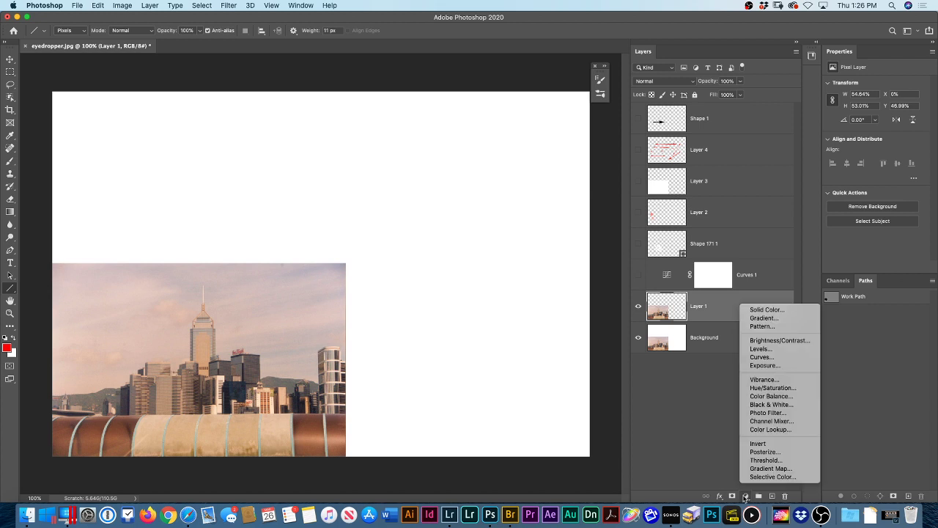
left_click(763, 350)
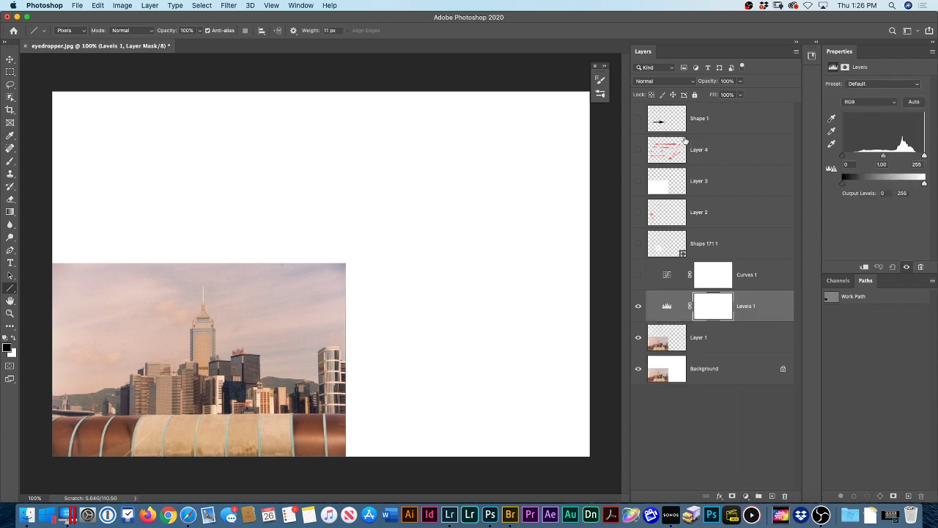
Set the black and white points by sampling a dark and a bright building area
left_click(831, 123)
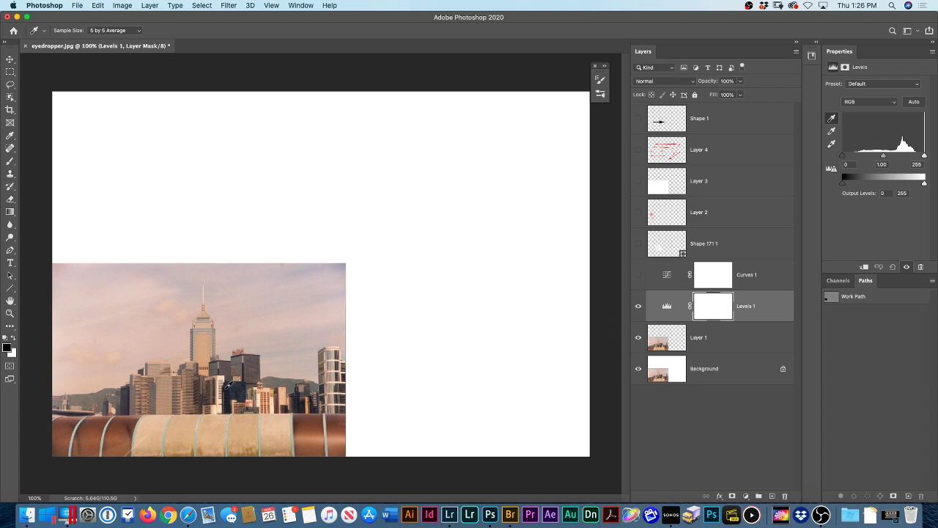
left_click(228, 387)
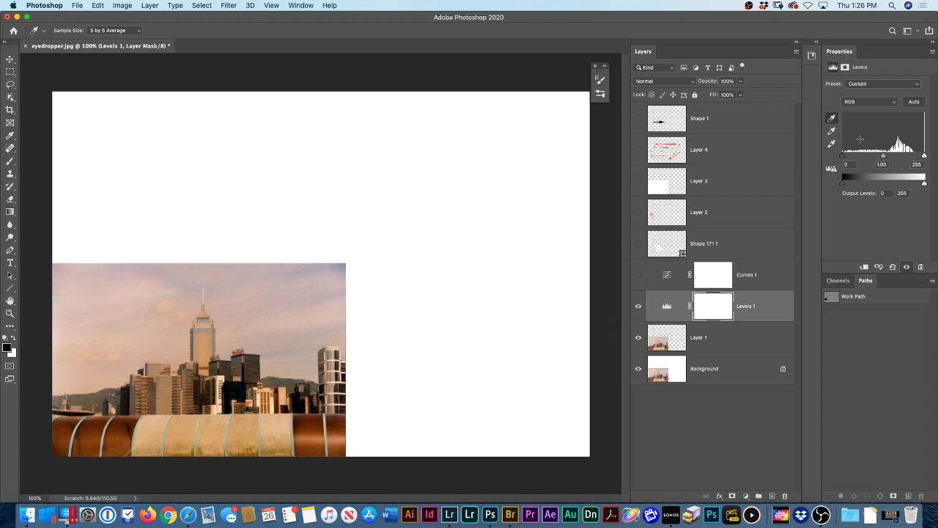
left_click(832, 144)
left_click(226, 374)
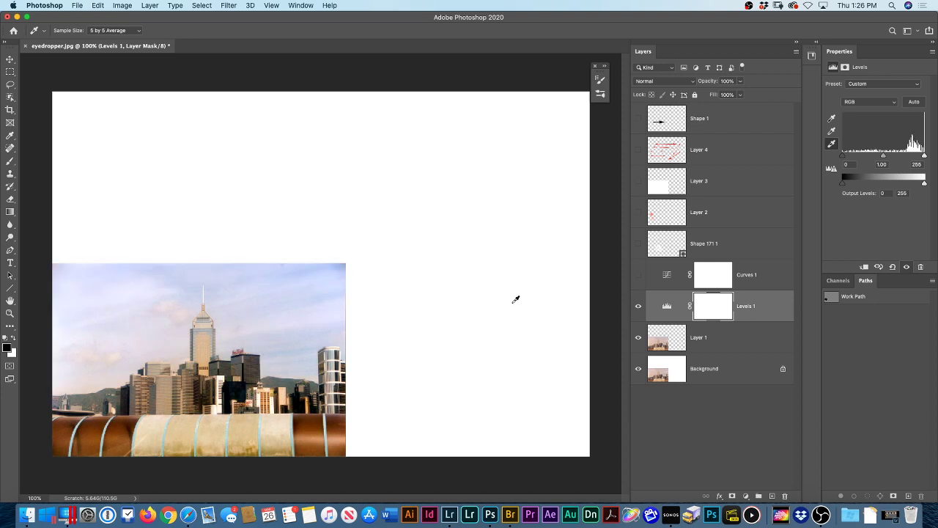
Adjust the per-channel highlight inputs: Blue to 202 and Green to 217
left_click(854, 103)
left_click(856, 109)
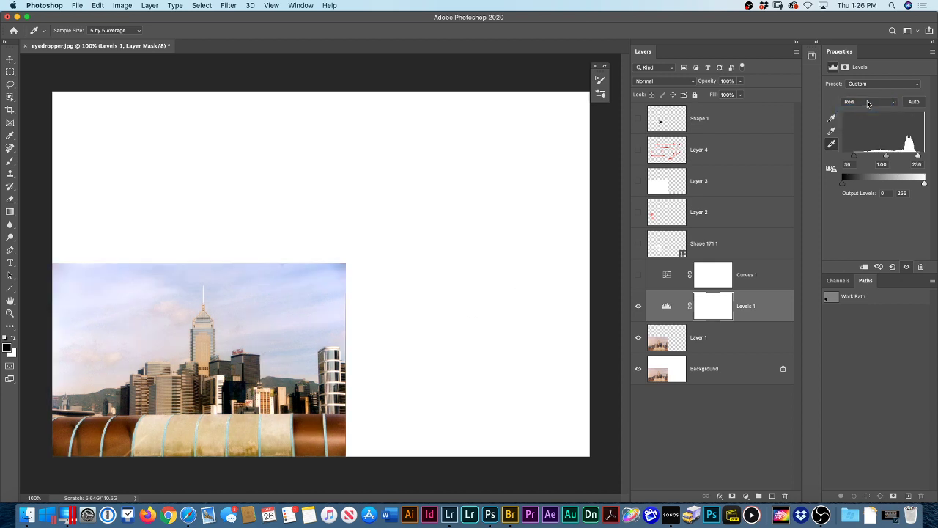
left_click(868, 102)
left_click(867, 111)
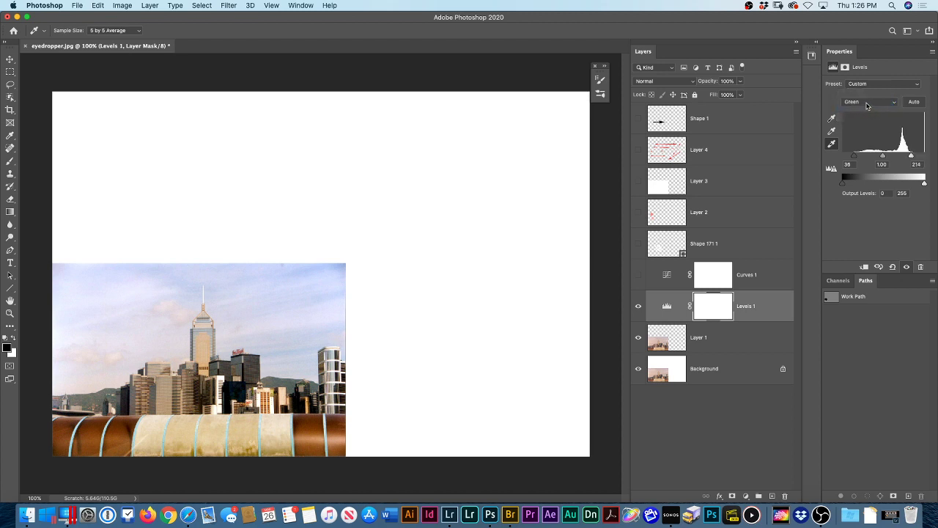
left_click(868, 102)
left_click(867, 109)
left_click_drag(903, 156, 855, 157)
left_click(864, 105)
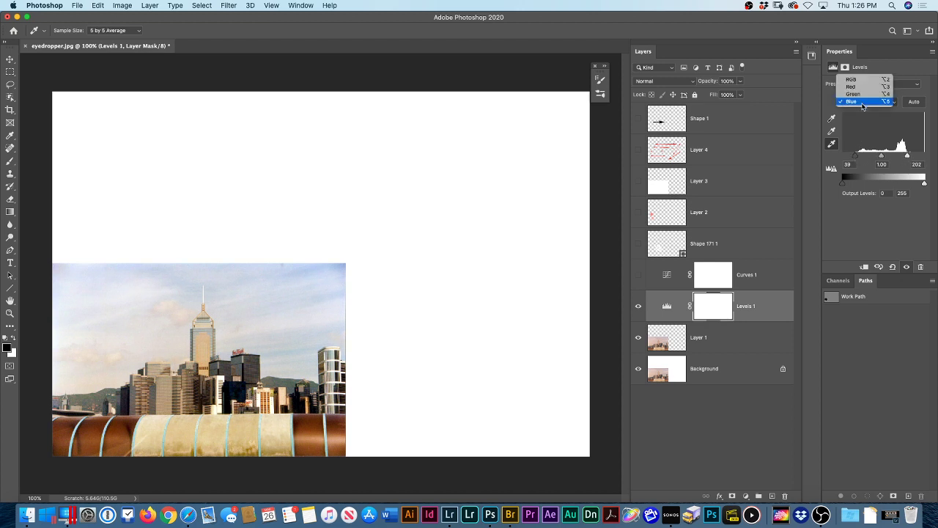
left_click(863, 94)
left_click_drag(913, 160, 913, 157)
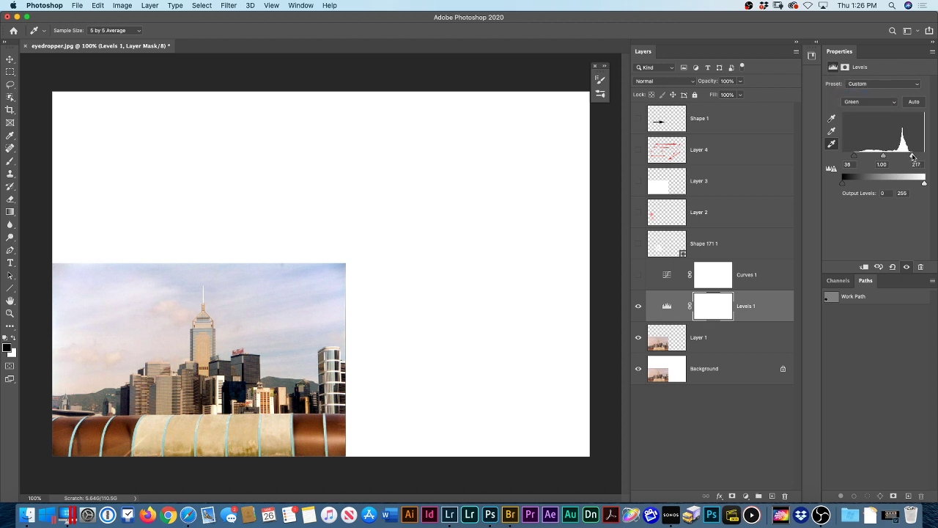
left_click(868, 103)
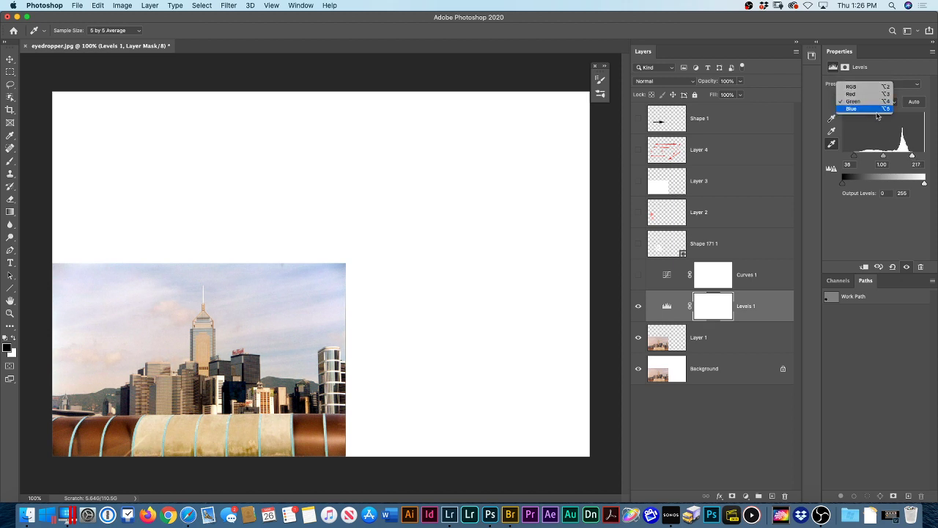
left_click(869, 109)
Raise the Blue highlight input to 209 and neutralise midtones by sampling a grey spot
left_click_drag(910, 159, 913, 158)
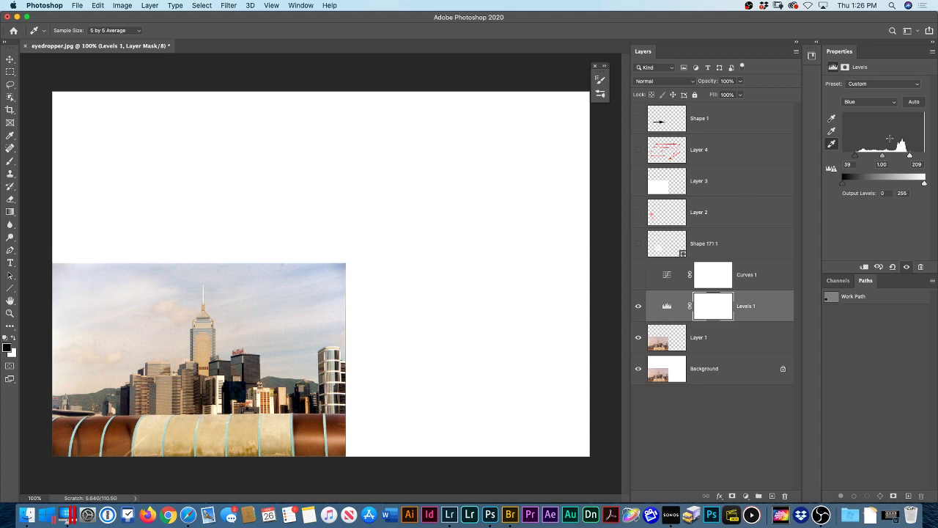
left_click(832, 131)
left_click(82, 389)
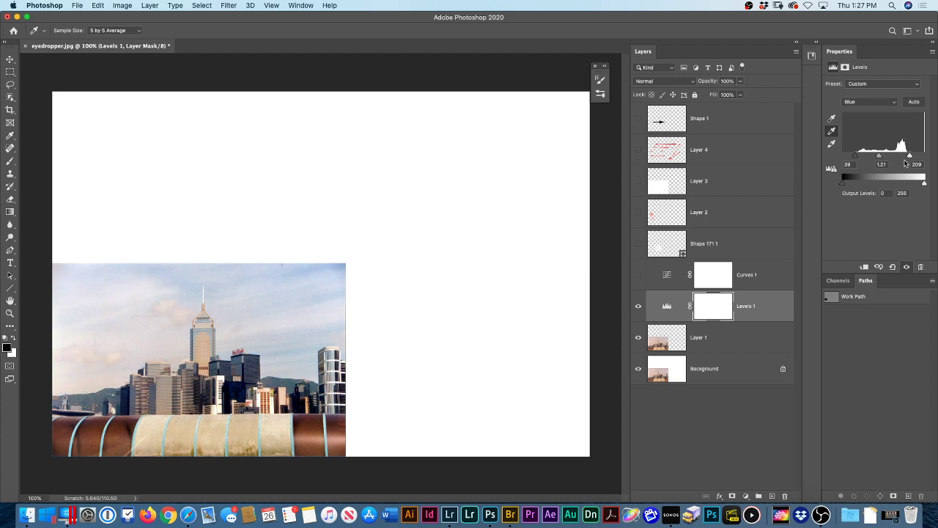
Review the Green and Red channel levels, with Red now at 36, 0.86 and 236
left_click(874, 104)
left_click(876, 93)
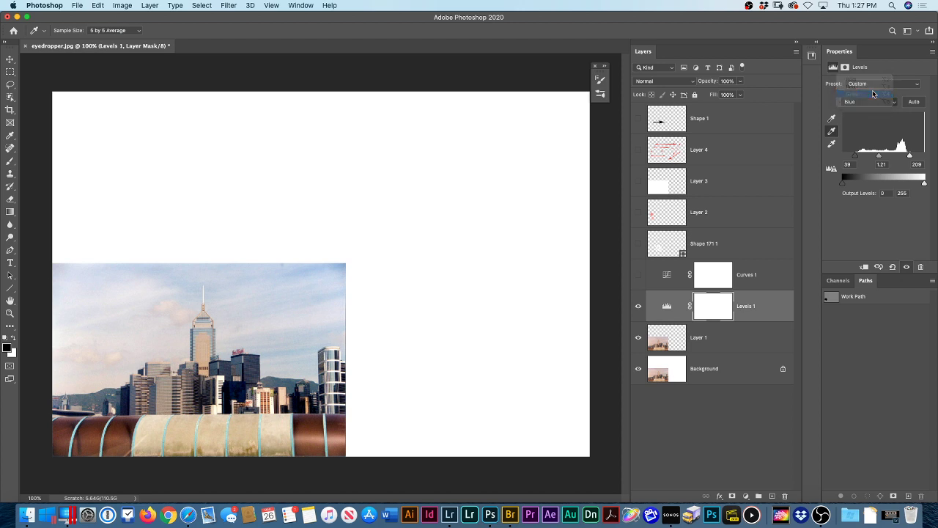
left_click(874, 107)
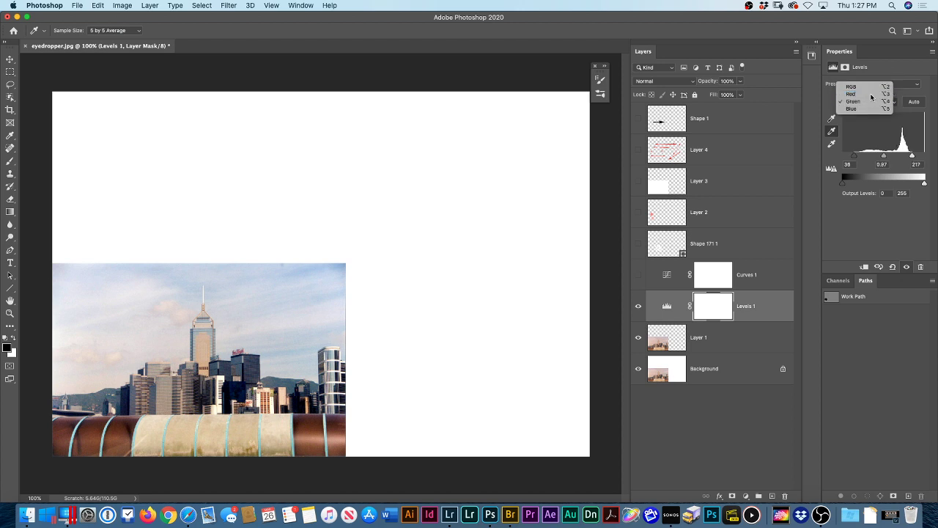
left_click(875, 92)
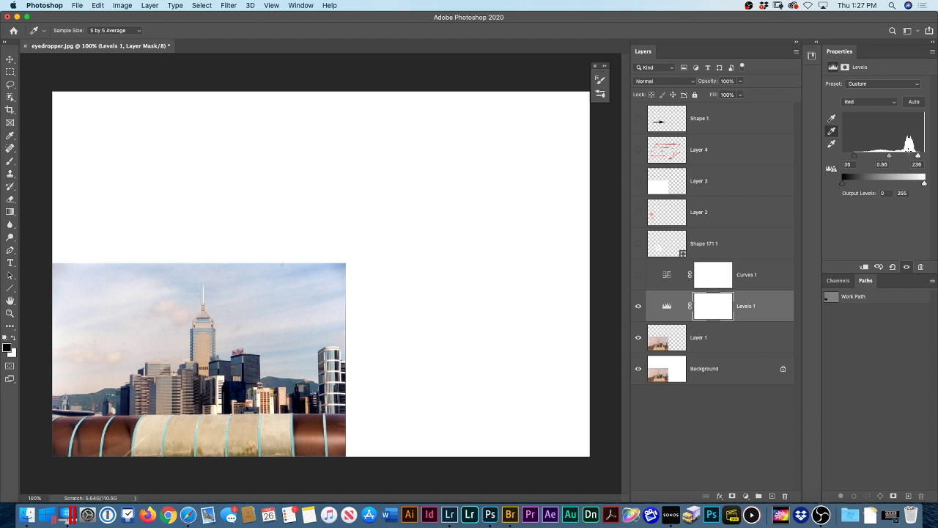
Save Levels 1's settings as the preset 'session1' and confirm it appears in the Preset list
left_click(831, 118)
left_click(832, 144)
left_click(931, 53)
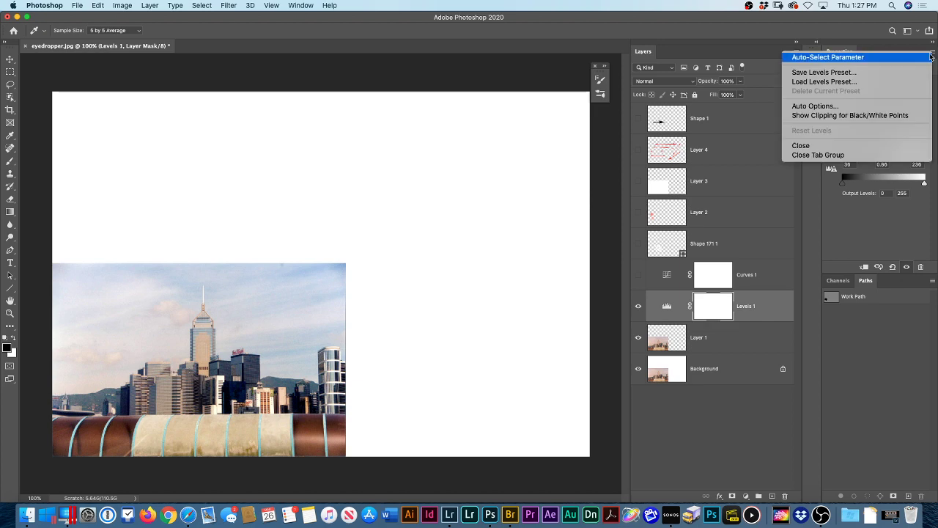
key("Escape")
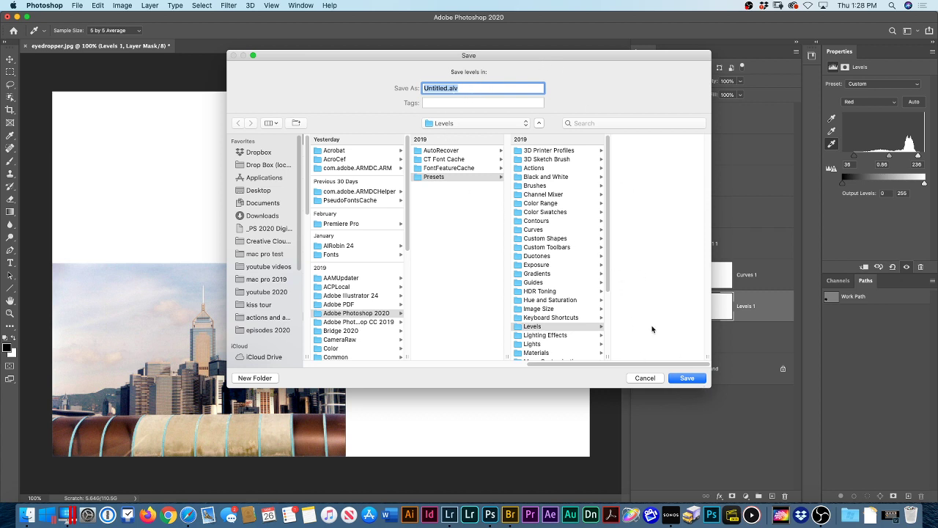
left_click(447, 87)
double_click(447, 88)
type("session1")
key("Return")
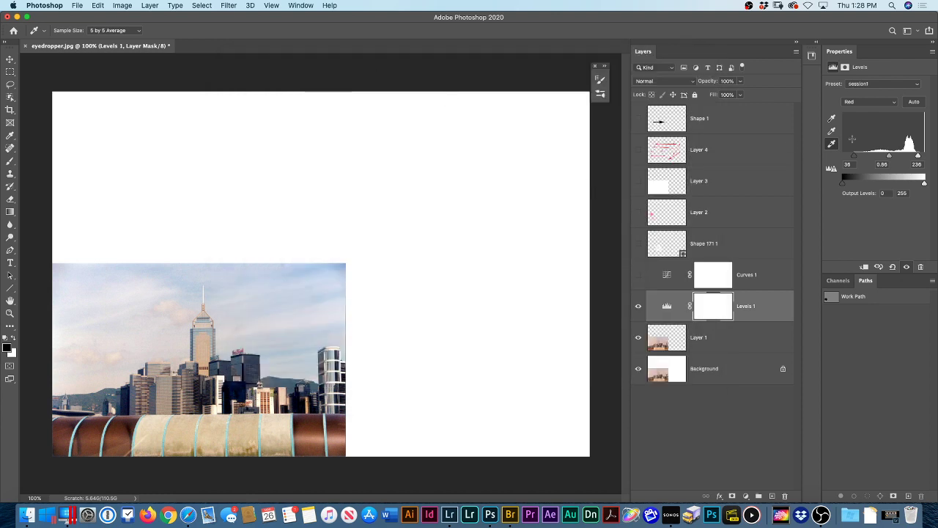
left_click(872, 84)
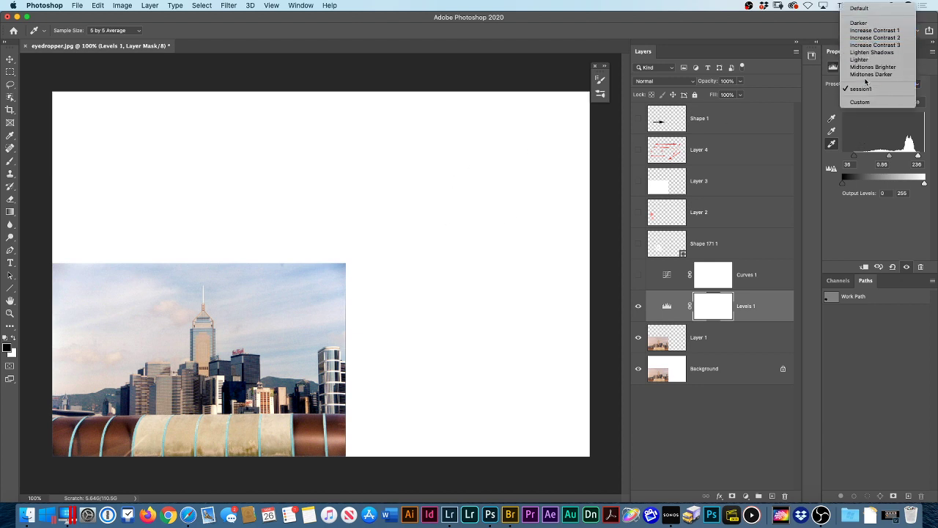
left_click(862, 218)
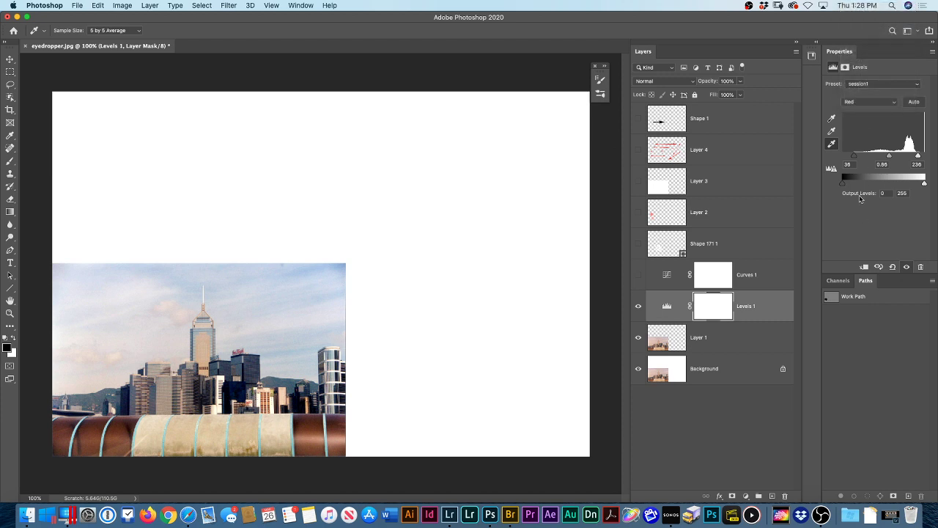
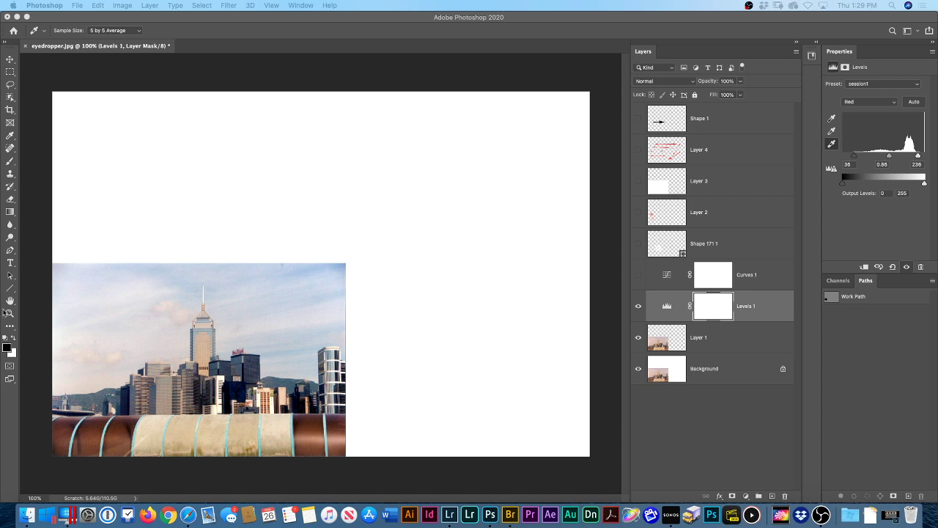
Switch to the Line Tool and review its Path Options for line weight and arrowheads
left_click(10, 288)
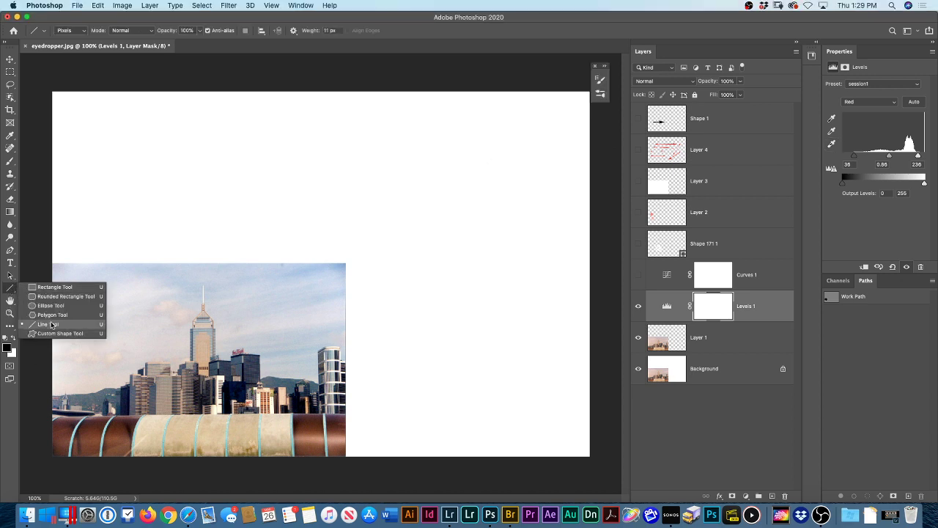
left_click(51, 324)
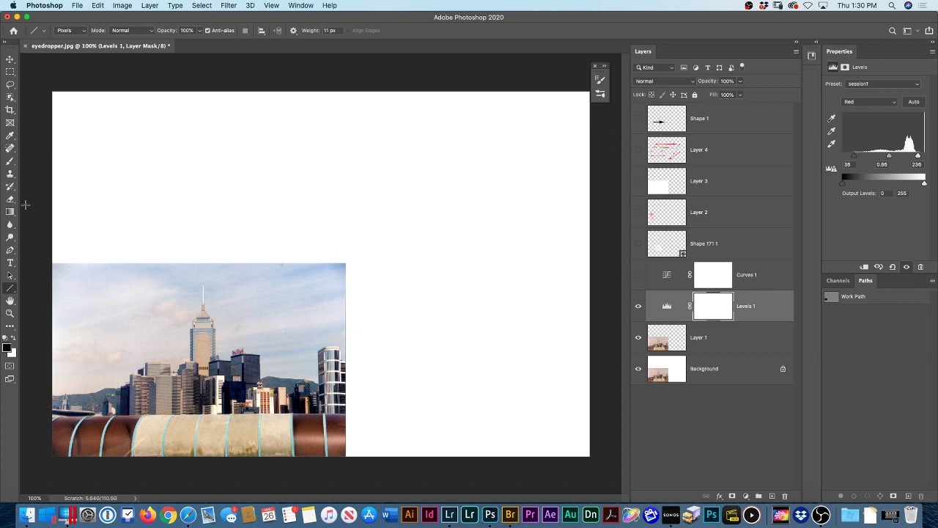
left_click(293, 31)
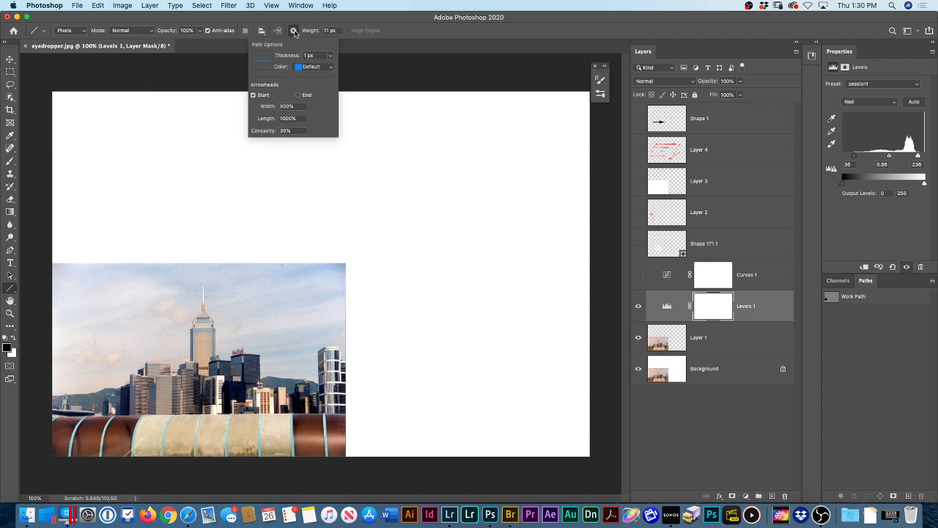
left_click_drag(10, 288, 26, 288)
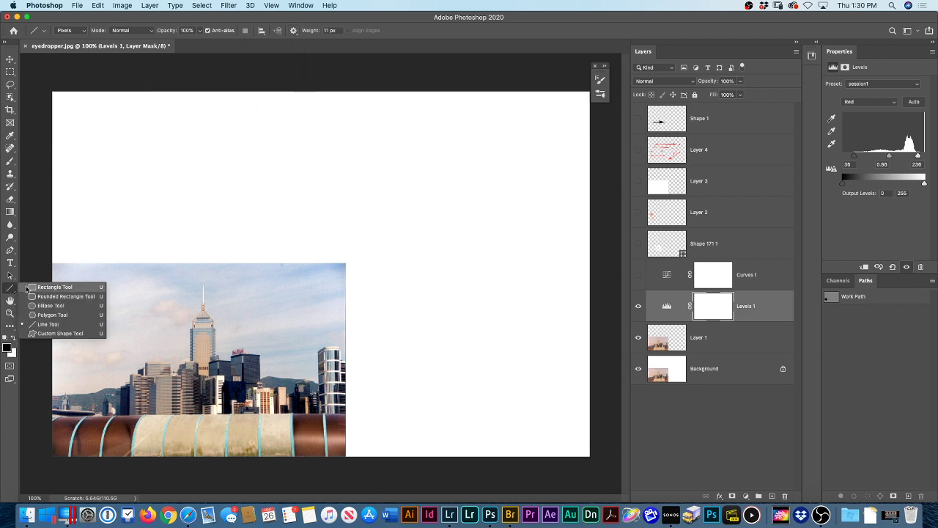
In the Custom Shape tool, pick the curved arrow from Legacy Shapes > All Legacy Default Shapes > Arrows
left_click(66, 333)
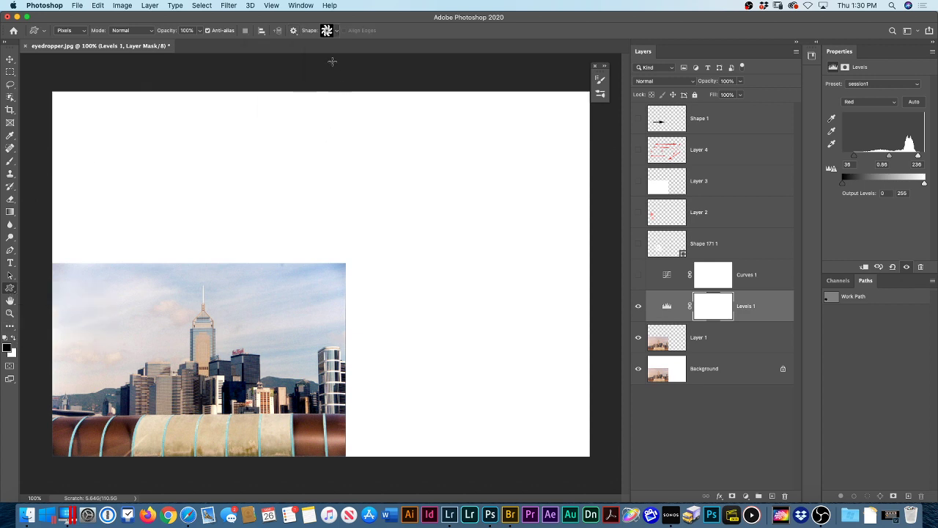
left_click(337, 30)
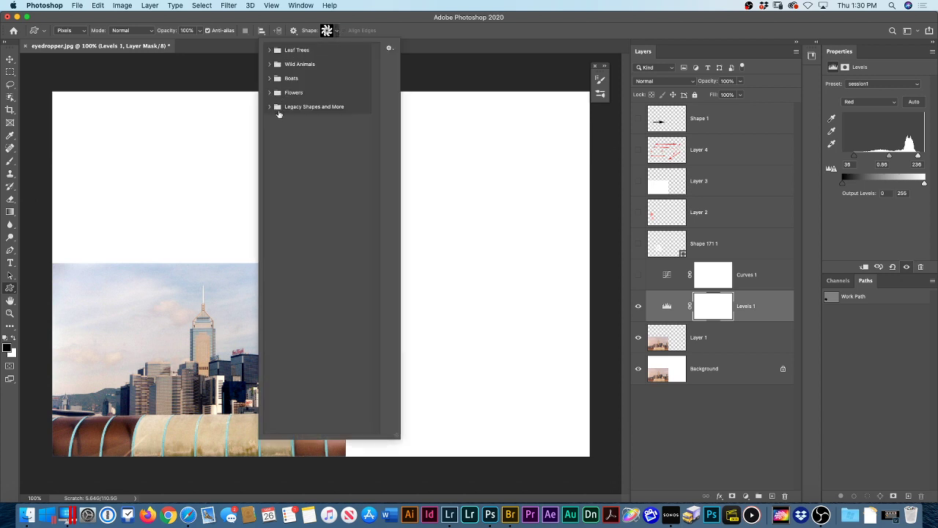
left_click(390, 49)
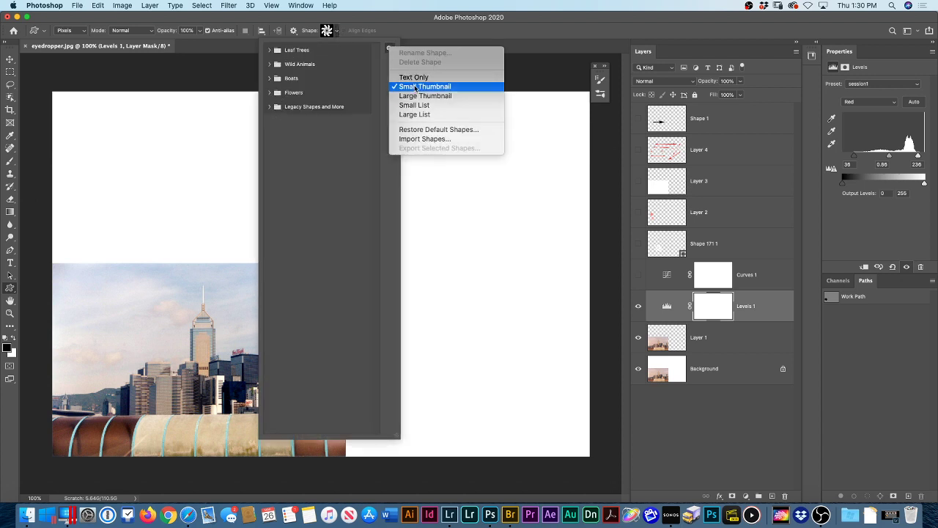
left_click(357, 151)
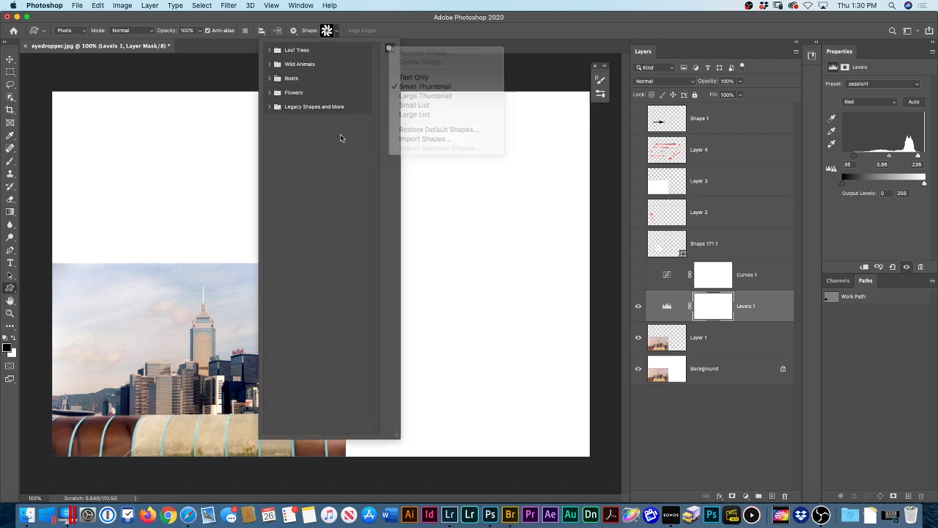
left_click(268, 107)
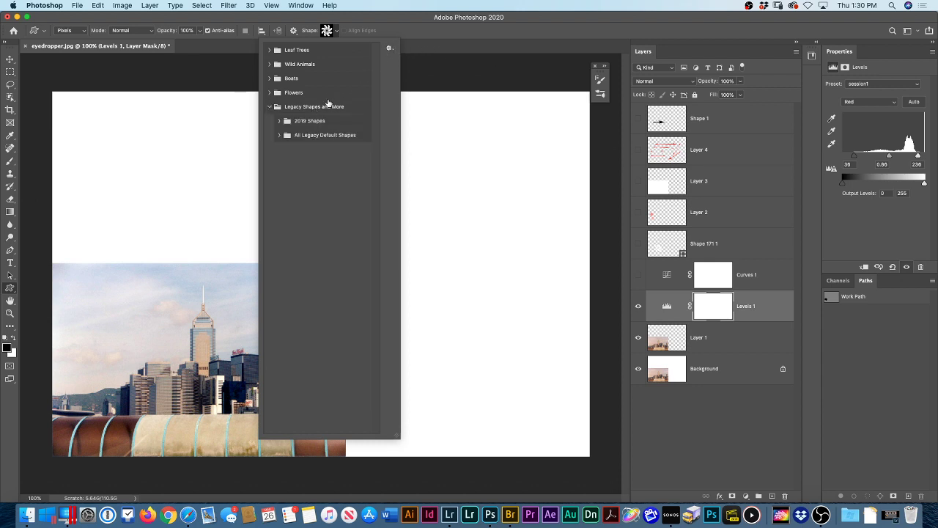
left_click(279, 135)
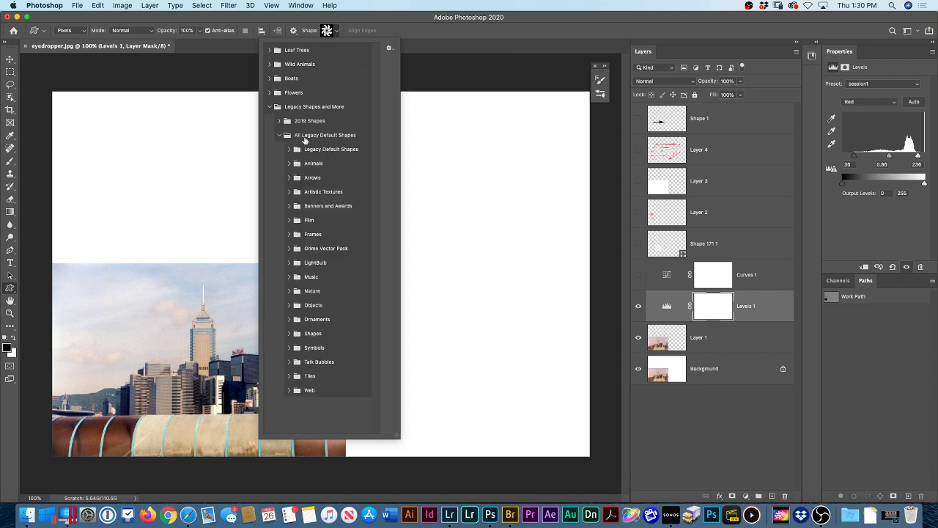
left_click(289, 178)
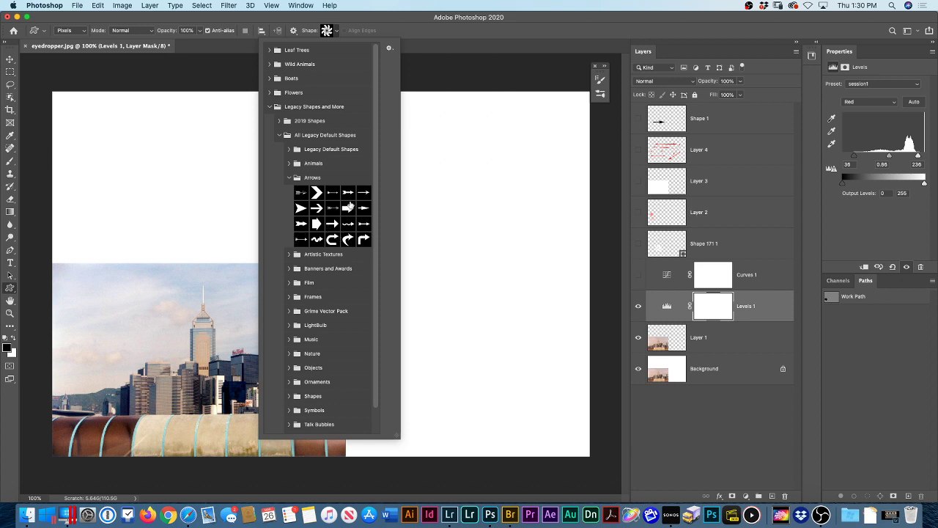
scroll(350, 206, "down", 1)
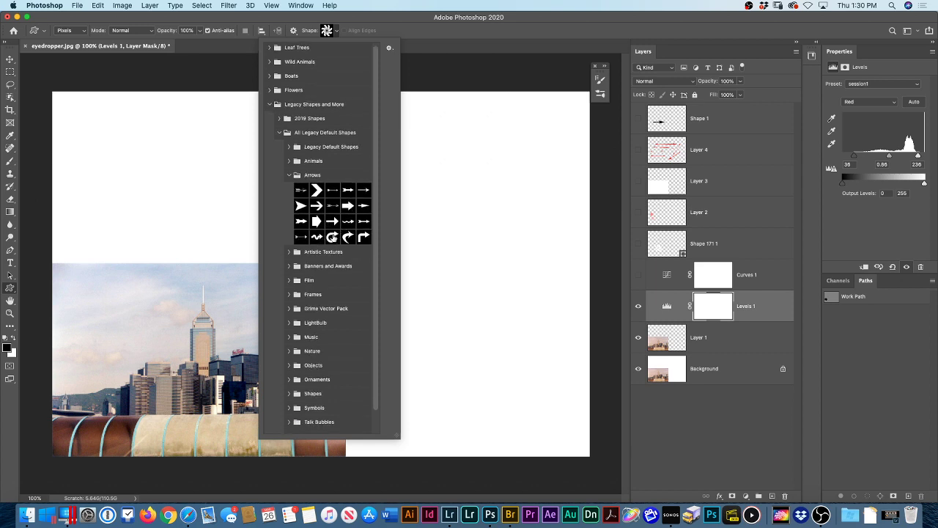
left_click_drag(348, 236, 458, 218)
Draw the curved arrow on the canvas, re-picking it and drawing it again
left_click_drag(450, 178, 497, 257)
left_click(326, 30)
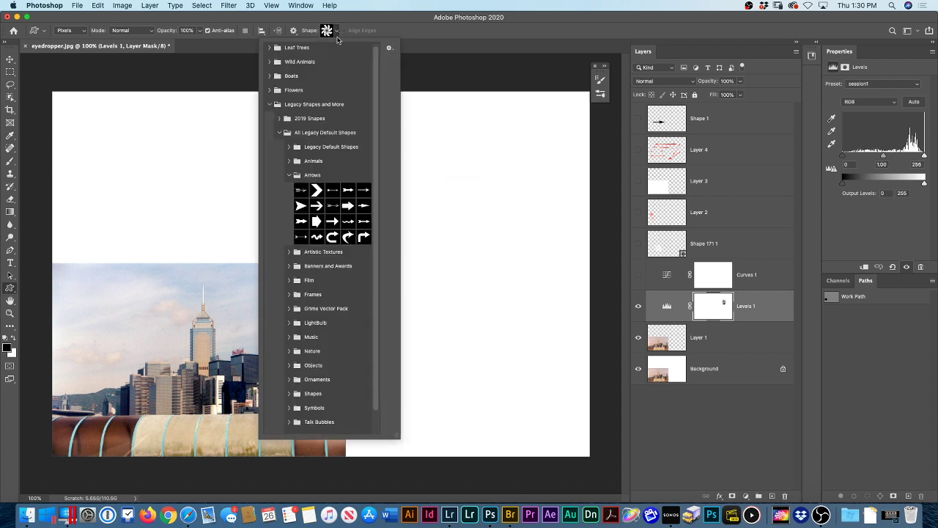
left_click(349, 236)
left_click_drag(528, 140, 443, 247)
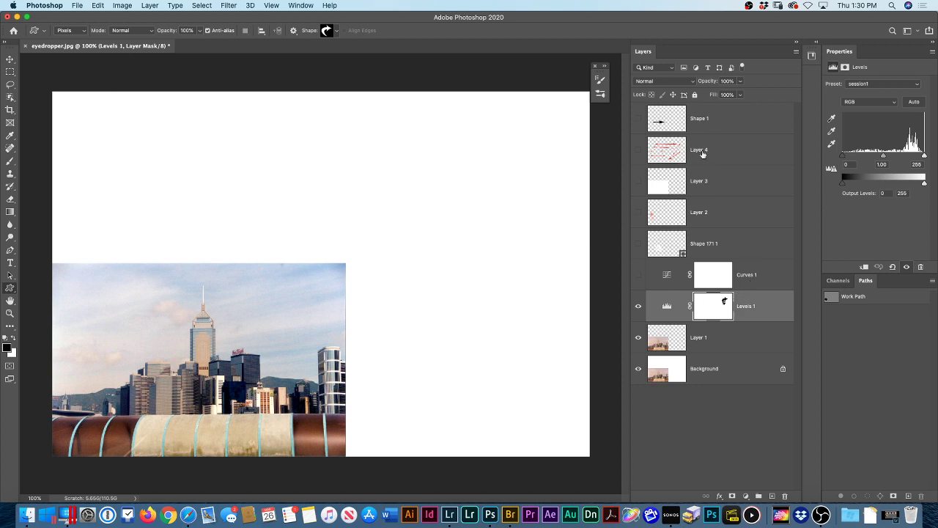
Show and select the Shape 1 layer, then draw a red curved arrow right of the photo
left_click(637, 118)
left_click(720, 127)
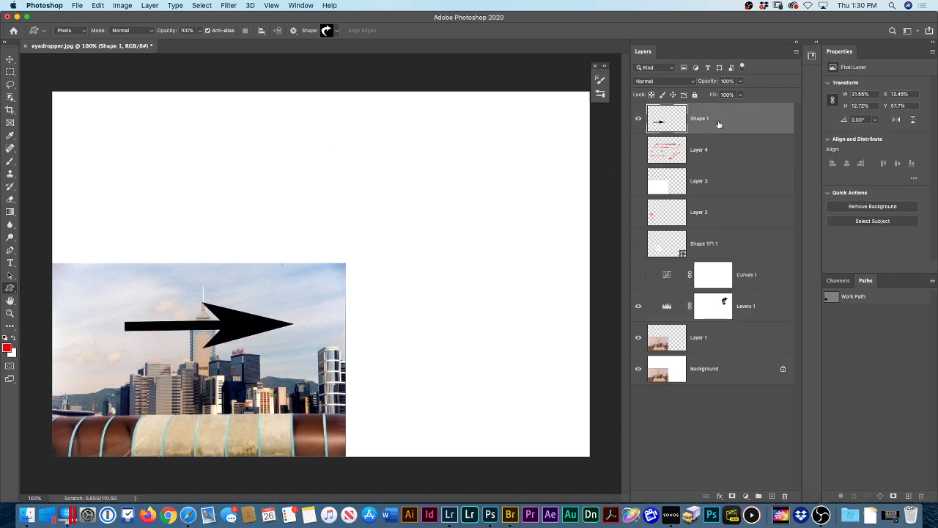
left_click_drag(425, 167, 500, 301)
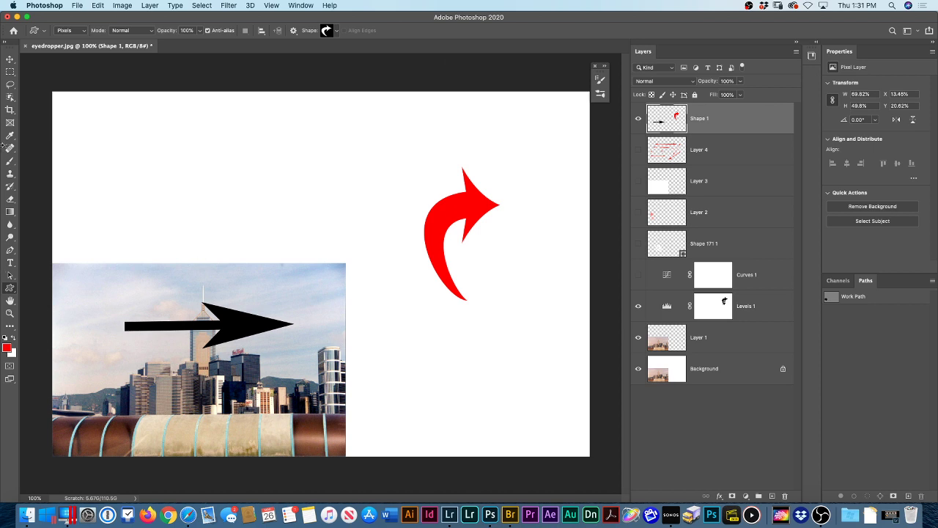
Close eyedropper.jpg without saving, glance at Open Recent, then switch to Lightroom Classic
left_click(24, 46)
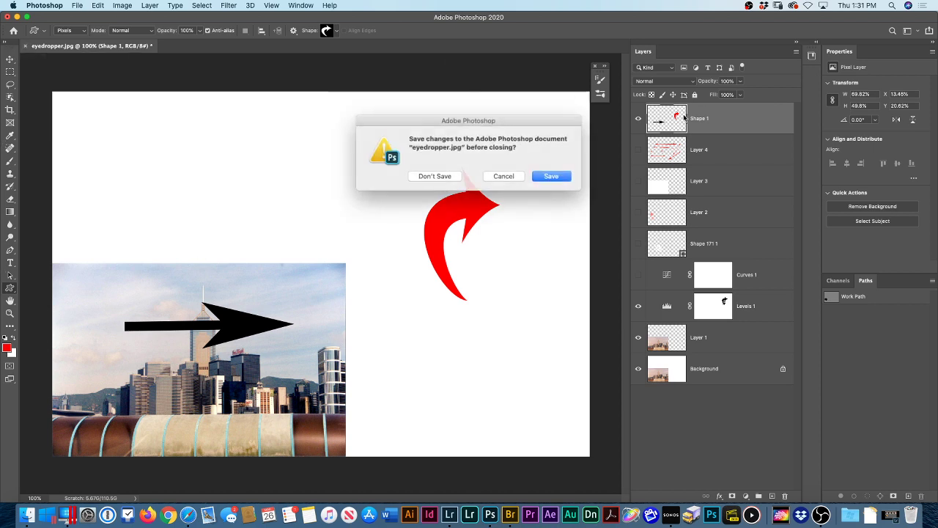
left_click(433, 181)
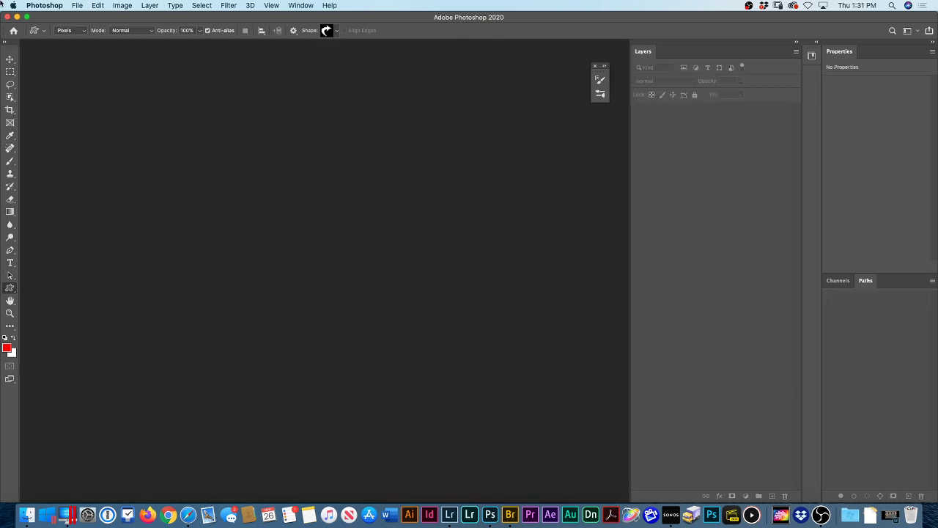
left_click(83, 5)
mouse_move(102, 56)
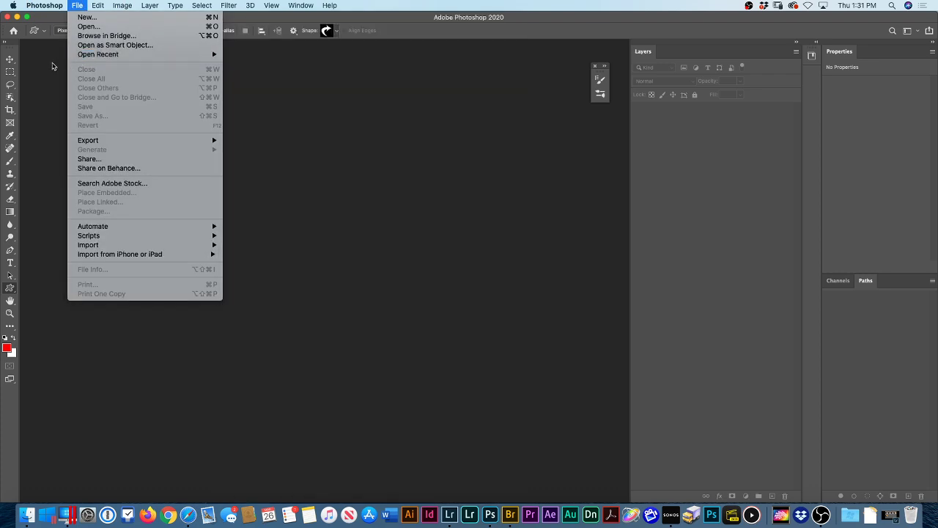
left_click(54, 66)
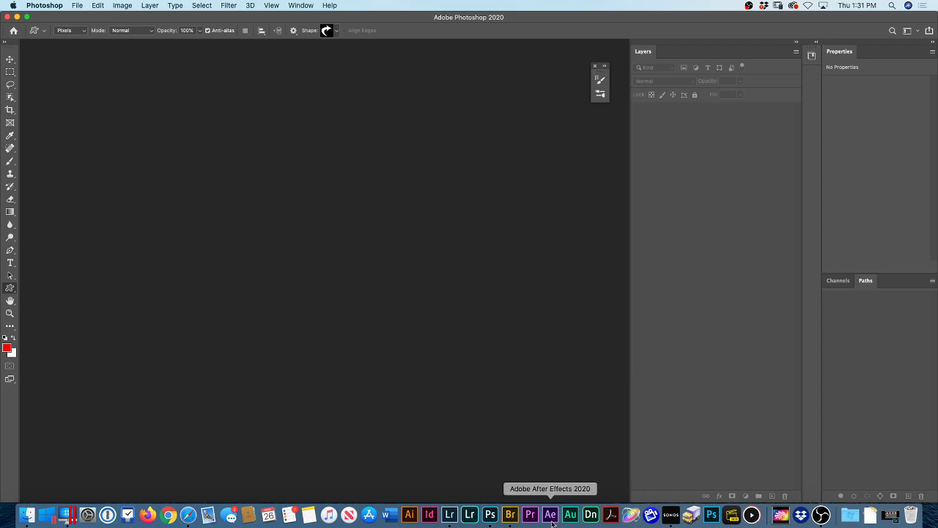
left_click(449, 514)
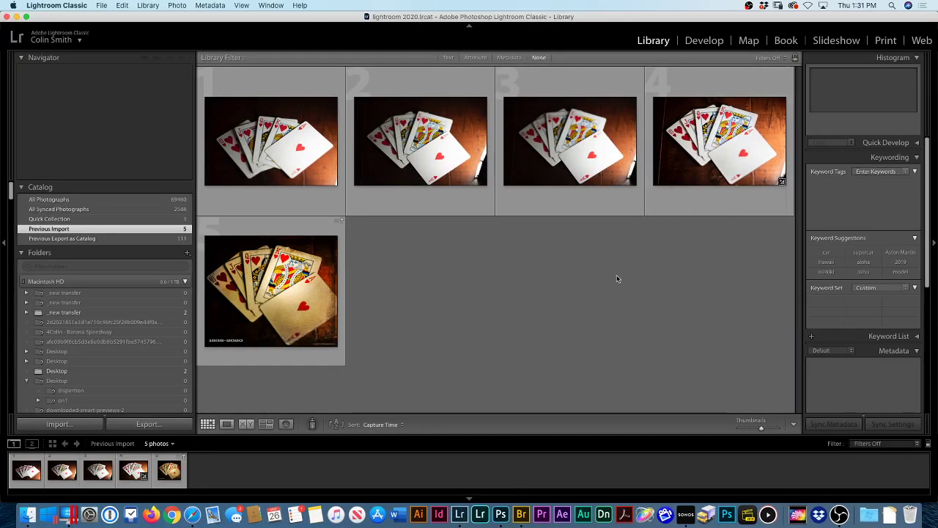
Browse the five playing-card photos in Loupe view and open _DSC8081.ARW in Develop
double_click(311, 278)
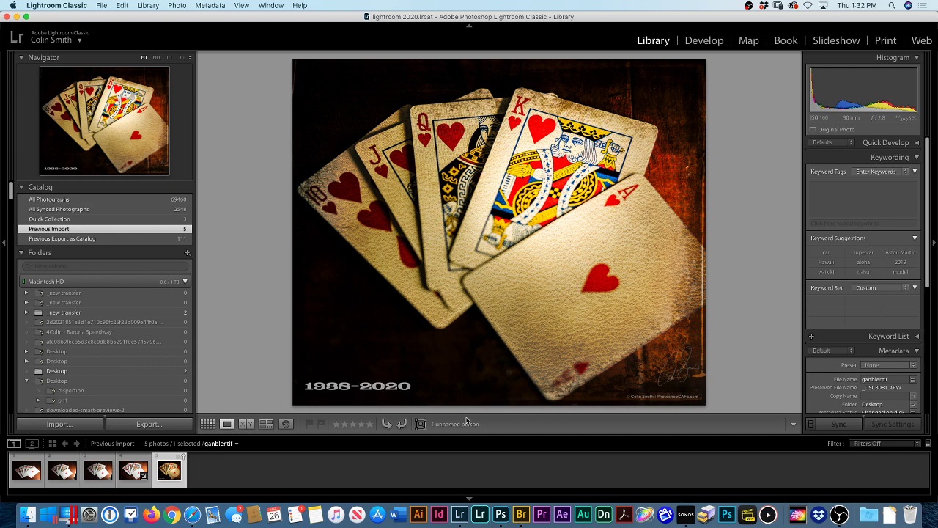
left_click(27, 467)
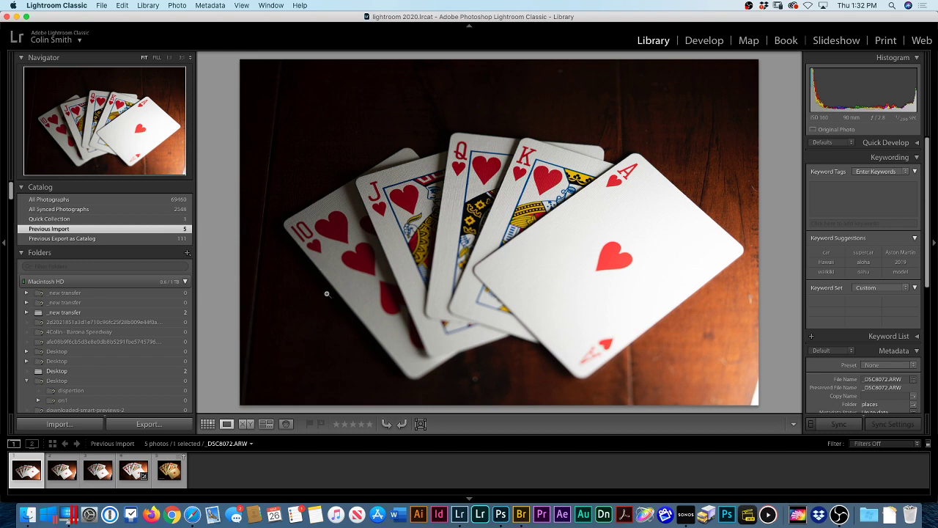
left_click(63, 470)
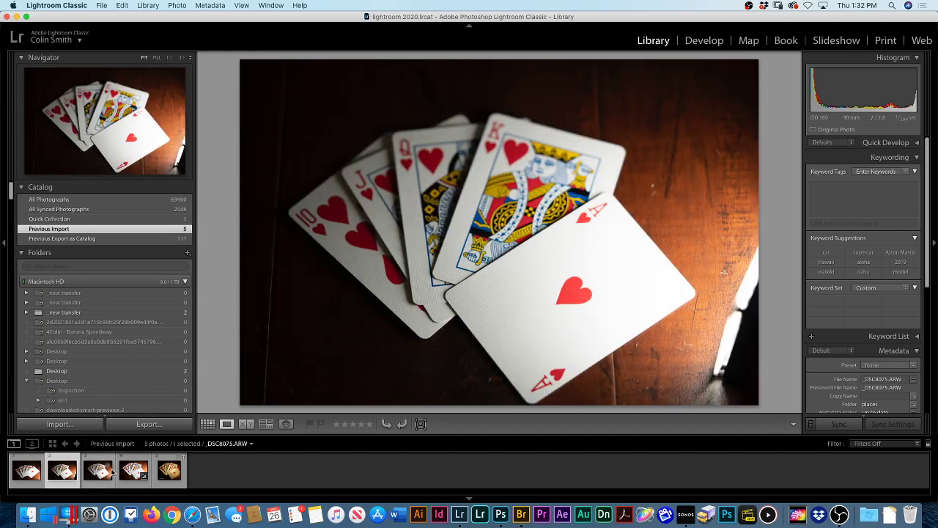
left_click(104, 471)
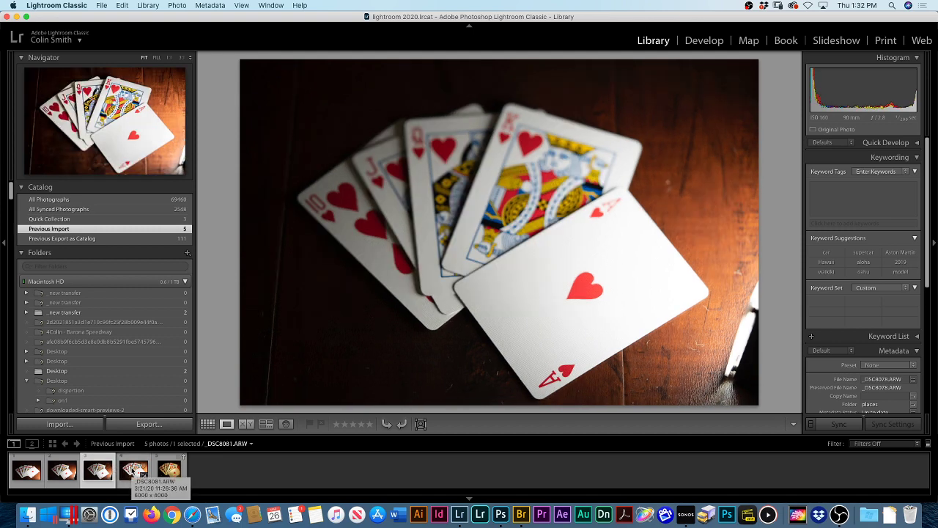
left_click(143, 473)
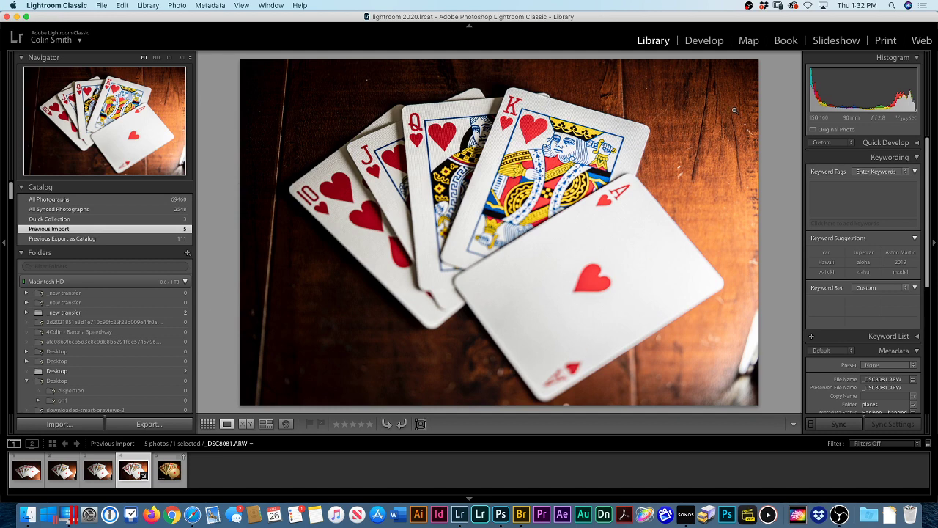
left_click(708, 41)
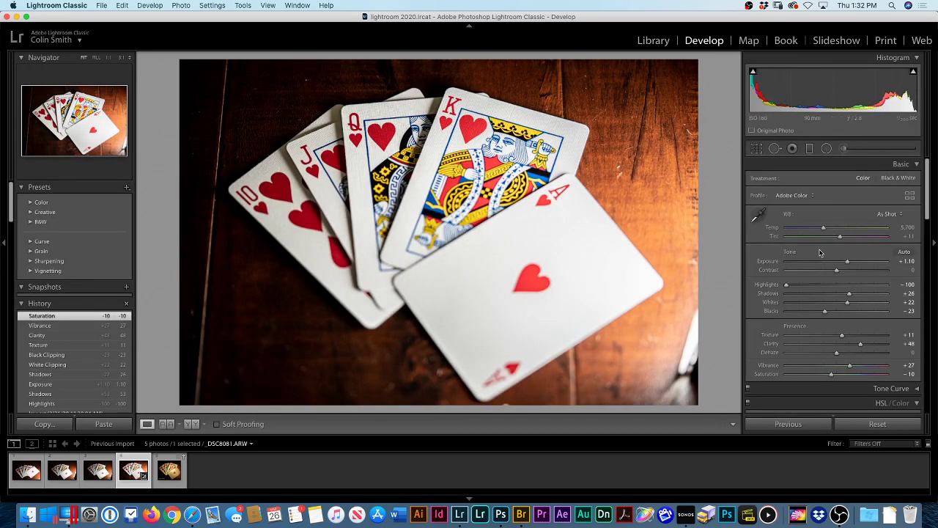
Reset the Basic sliders, then set Shadows +44, Whites +14, Exposure +0.25 and Highlights -86
left_click(786, 409)
left_click(877, 424)
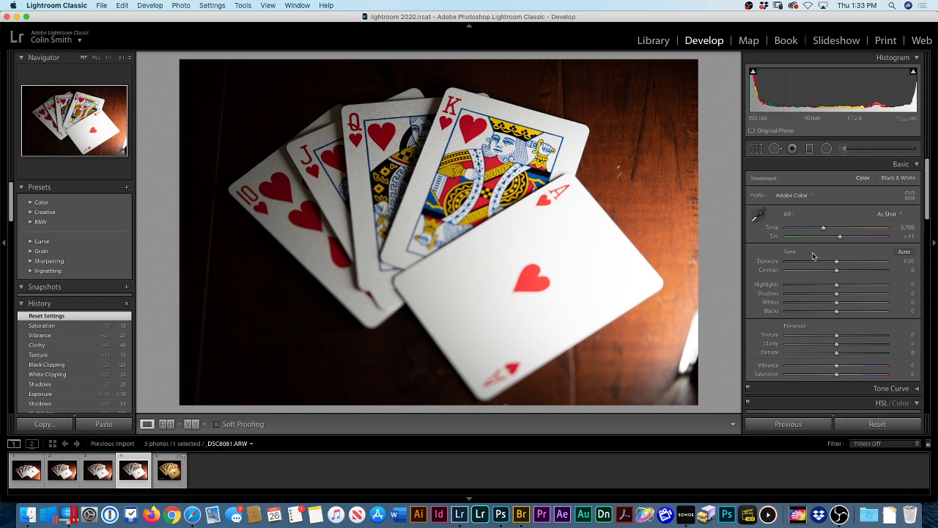
left_click_drag(836, 285, 800, 285)
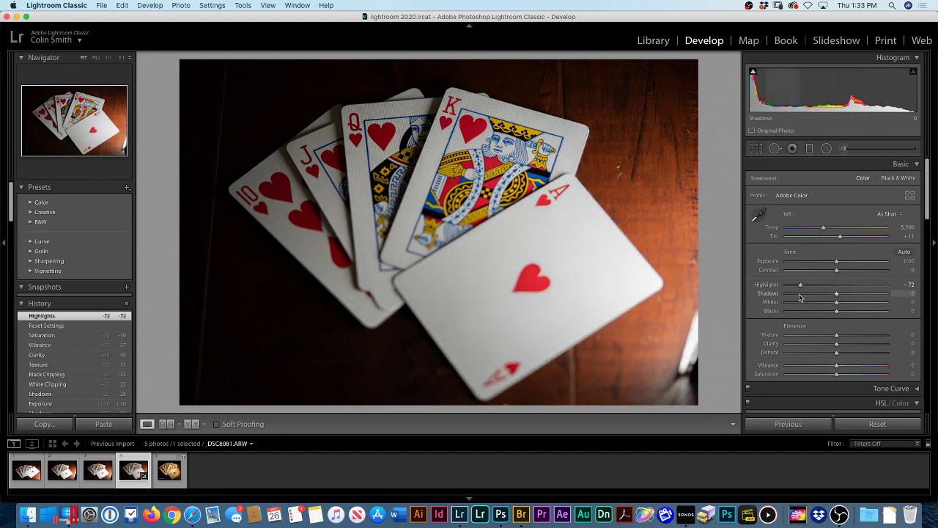
left_click_drag(836, 293, 858, 294)
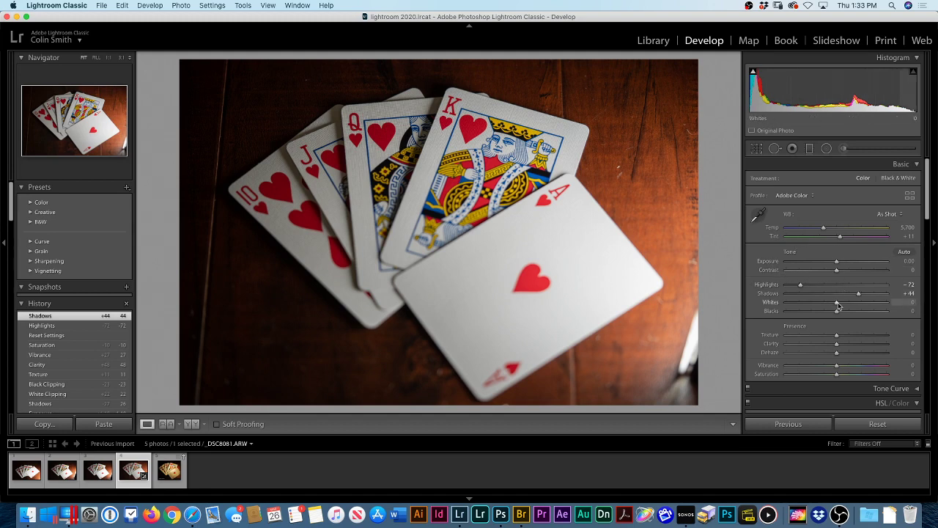
left_click_drag(837, 306, 836, 312)
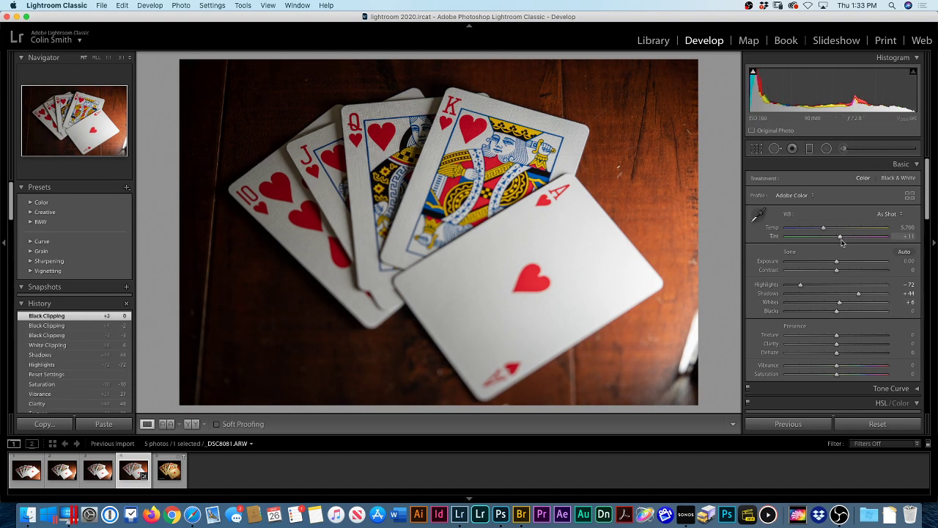
left_click_drag(835, 262, 840, 261)
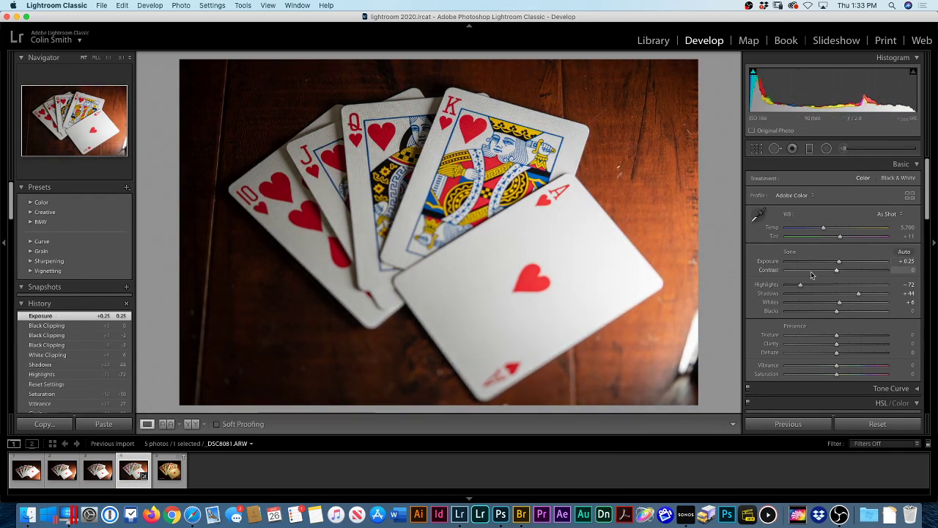
left_click_drag(800, 286, 791, 285)
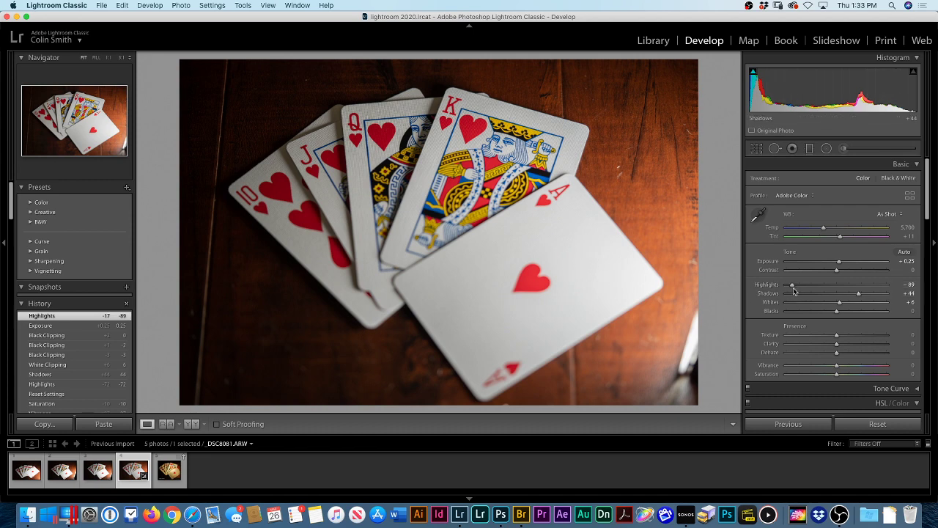
left_click_drag(791, 285, 783, 286)
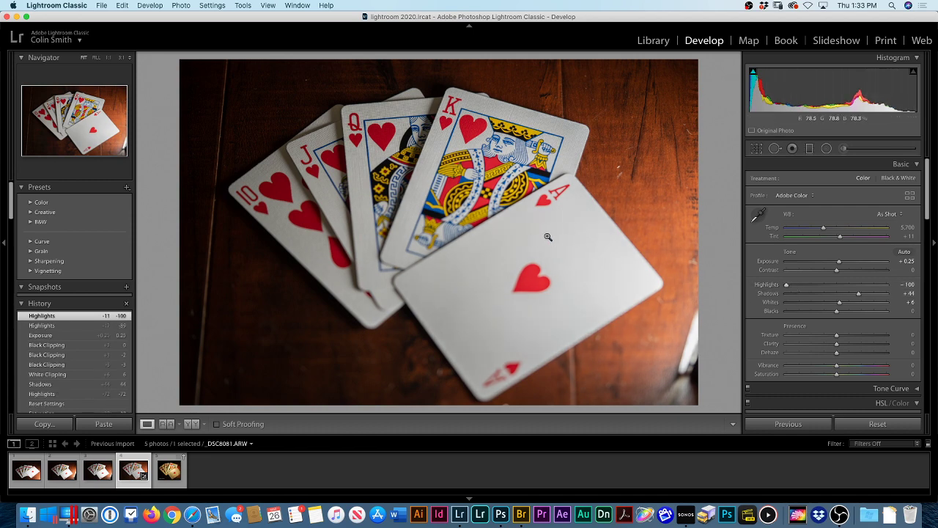
left_click_drag(786, 285, 790, 286)
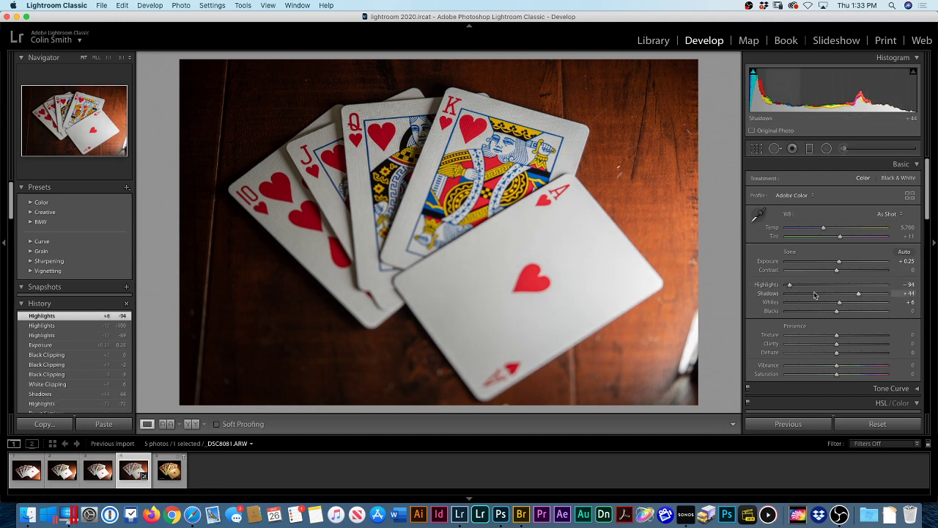
left_click_drag(840, 303, 838, 304)
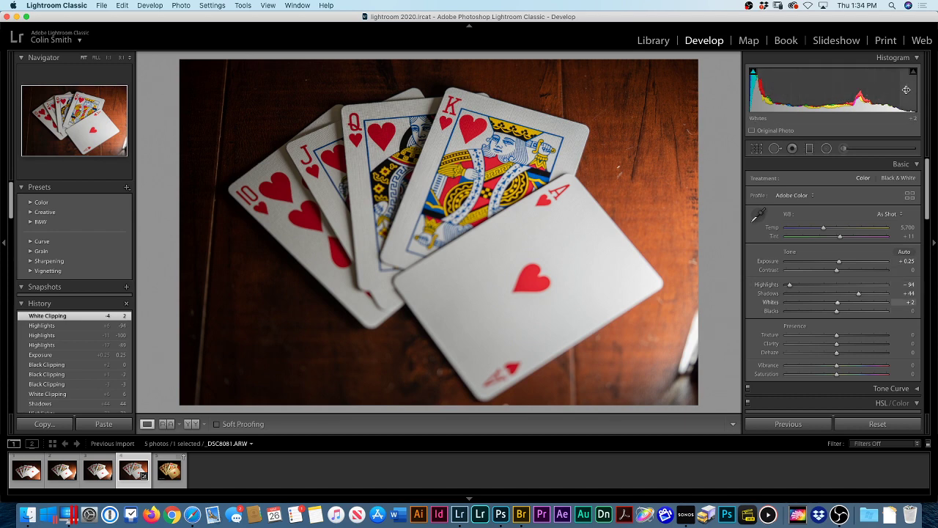
left_click_drag(861, 99, 897, 96)
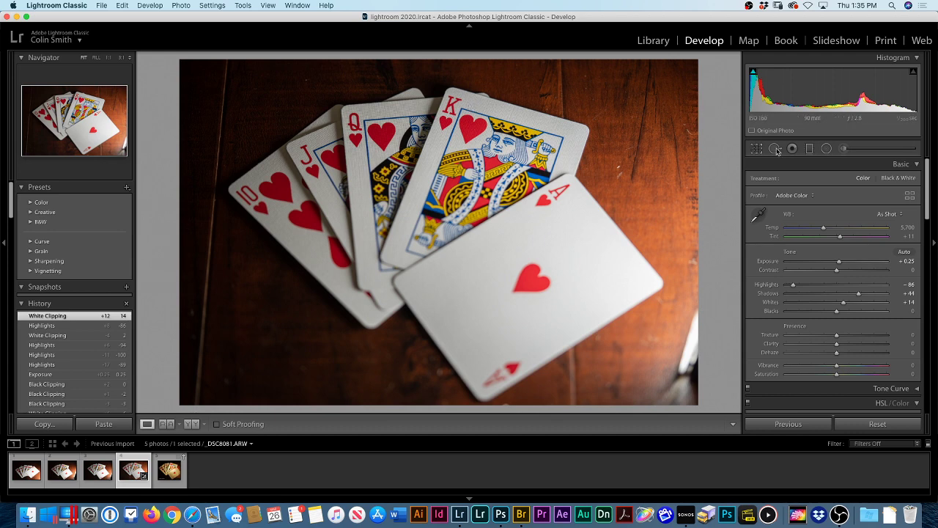
Add a tall, tilted radial filter over the King card with Exposure -0.91
left_click(826, 148)
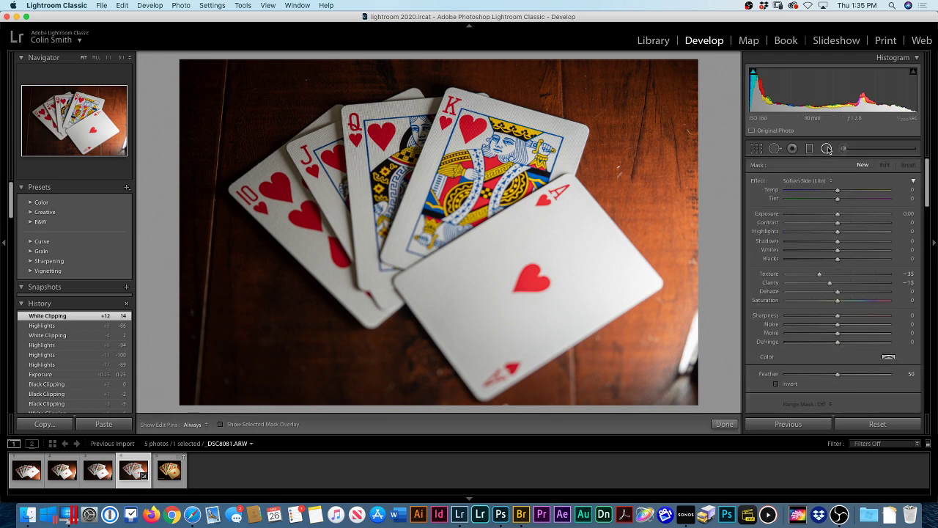
left_click_drag(451, 127, 527, 191)
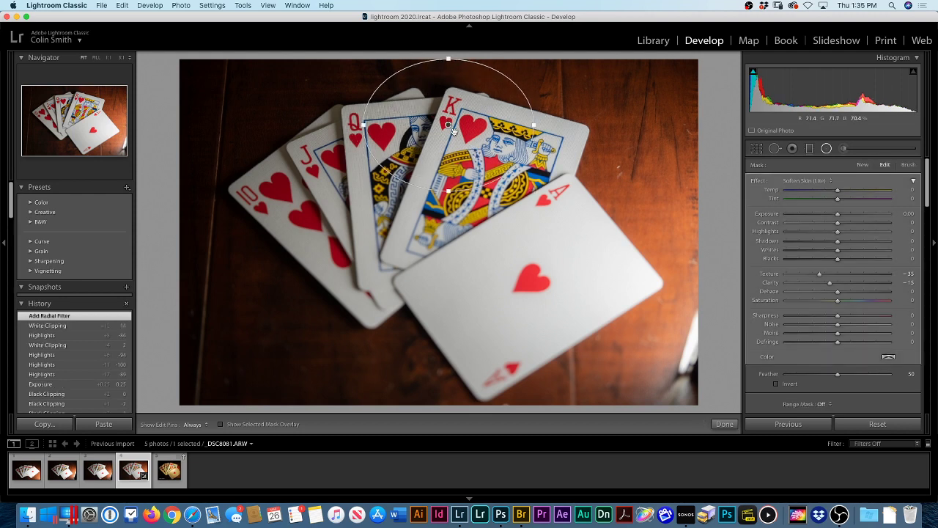
left_click_drag(450, 125, 477, 158)
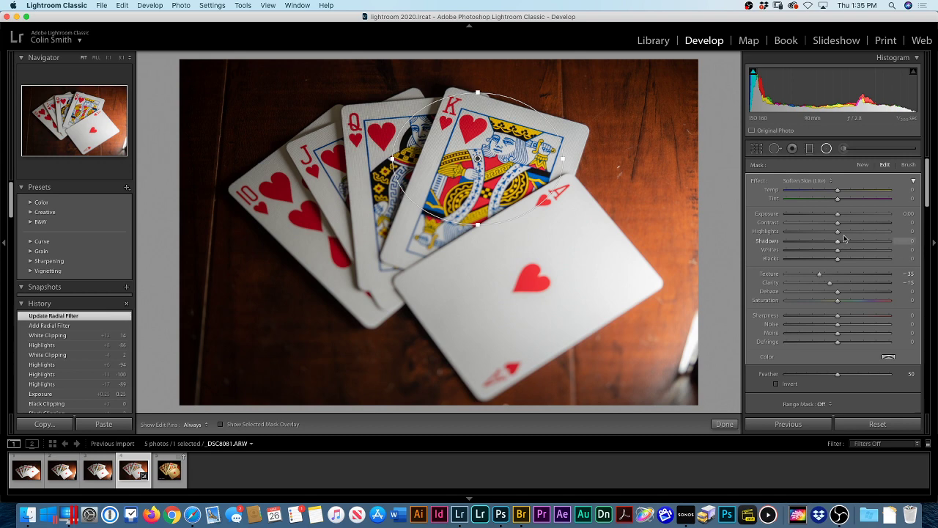
left_click_drag(837, 216, 826, 216)
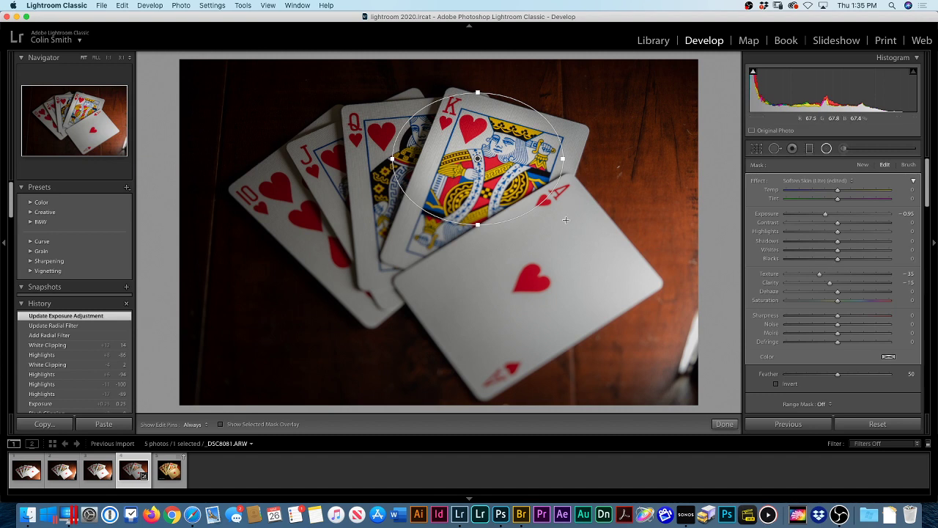
left_click_drag(475, 224, 477, 248)
left_click_drag(466, 149, 470, 160)
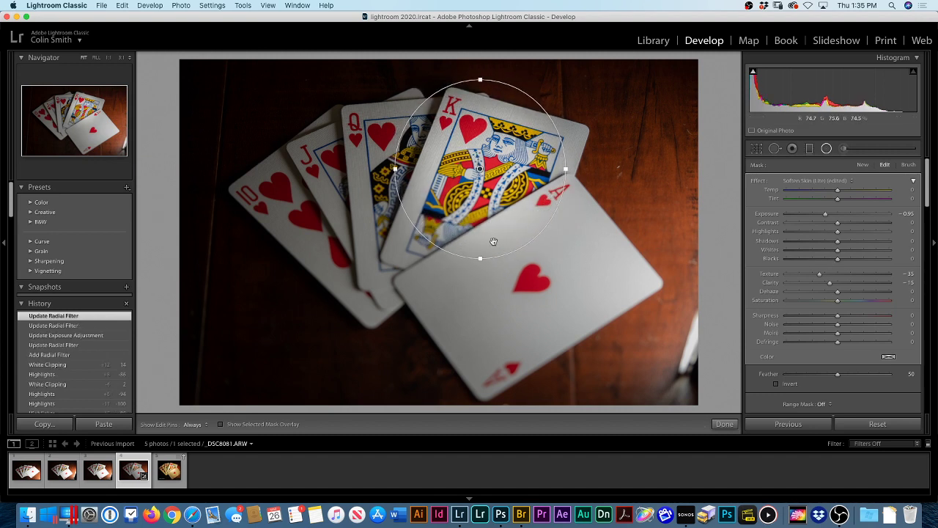
left_click_drag(481, 259, 480, 235)
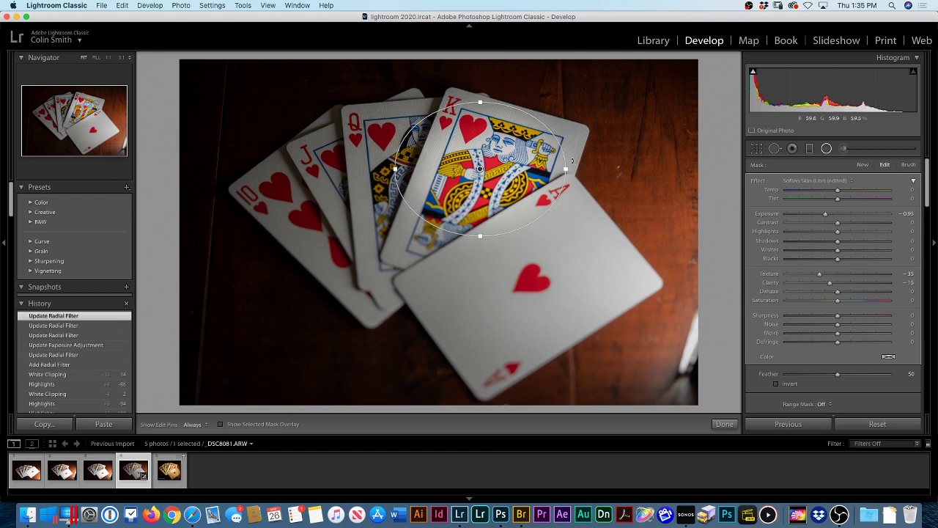
left_click_drag(574, 161, 568, 193)
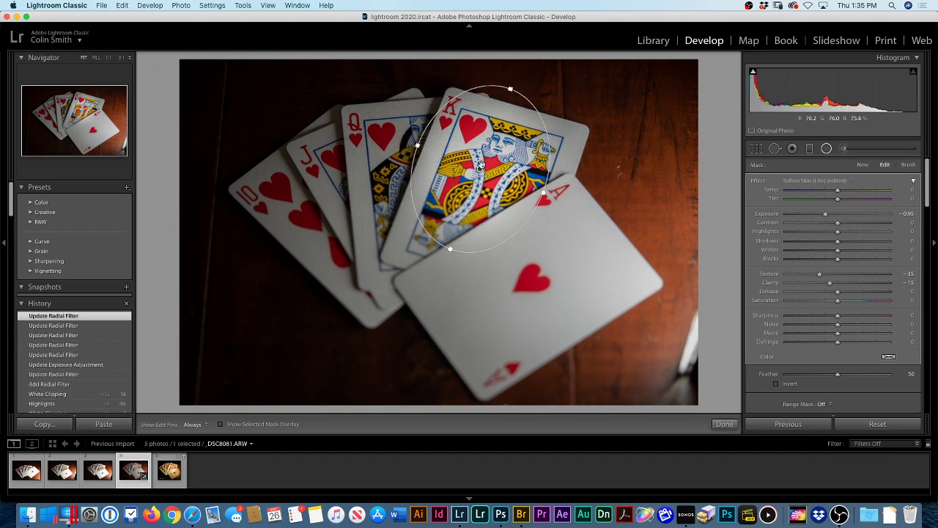
left_click_drag(480, 167, 473, 169)
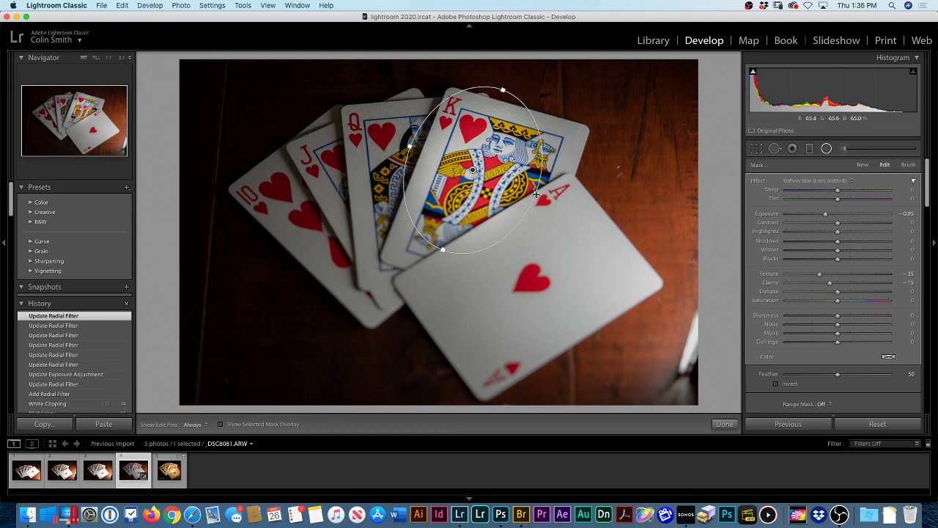
left_click_drag(537, 193, 539, 194)
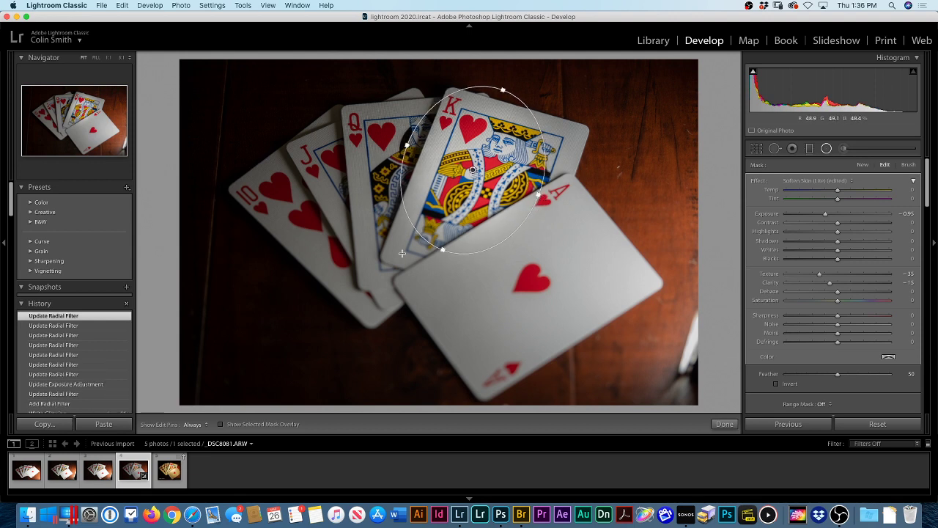
left_click_drag(445, 251, 441, 255)
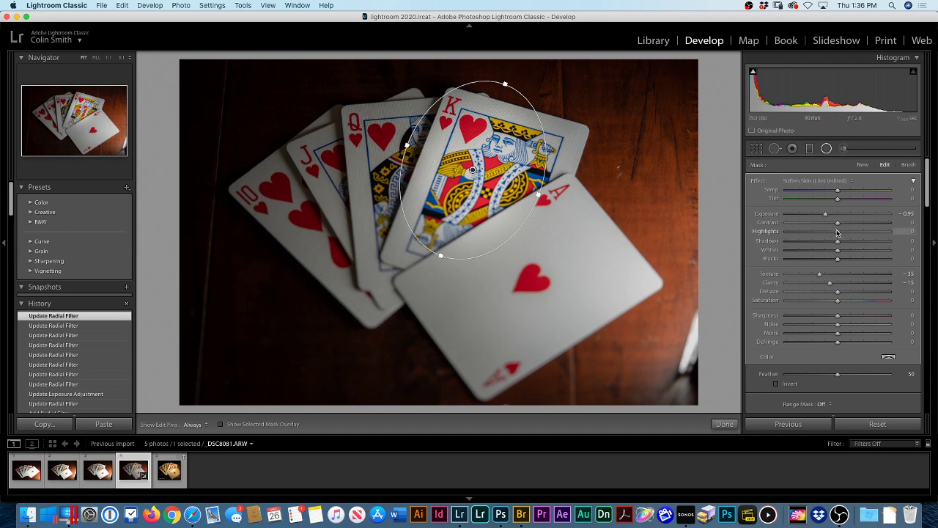
Set the radial filter's Highlights to -26 and Feather to 22, then refine the oval's shape
left_click_drag(838, 233, 834, 194)
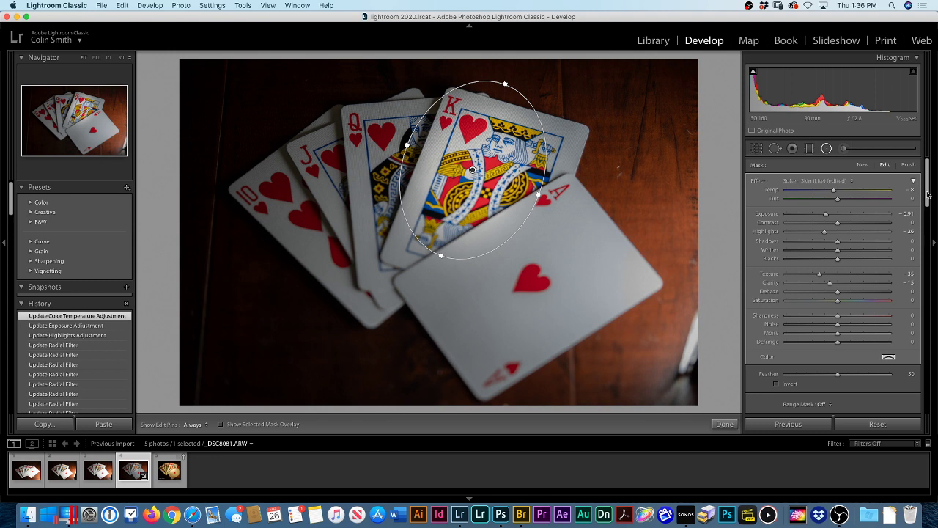
scroll(843, 330, "down", 2)
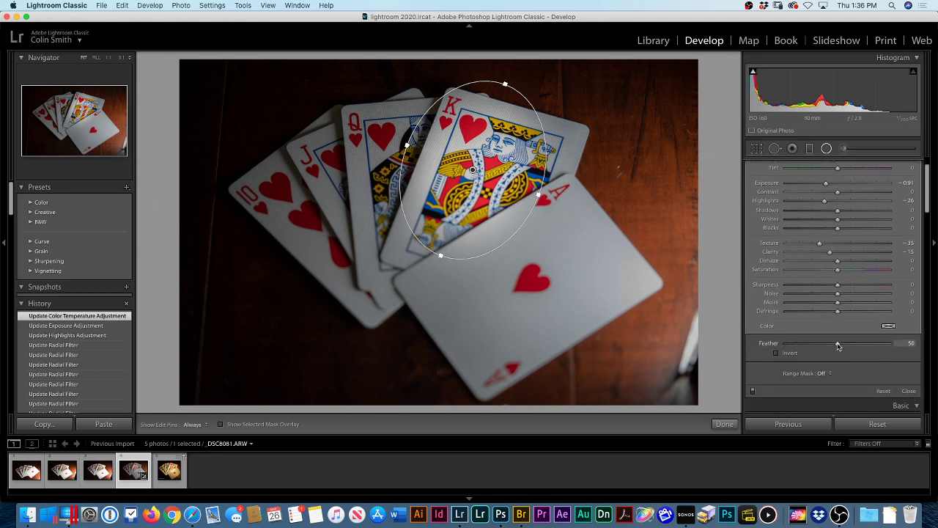
left_click_drag(838, 346, 809, 342)
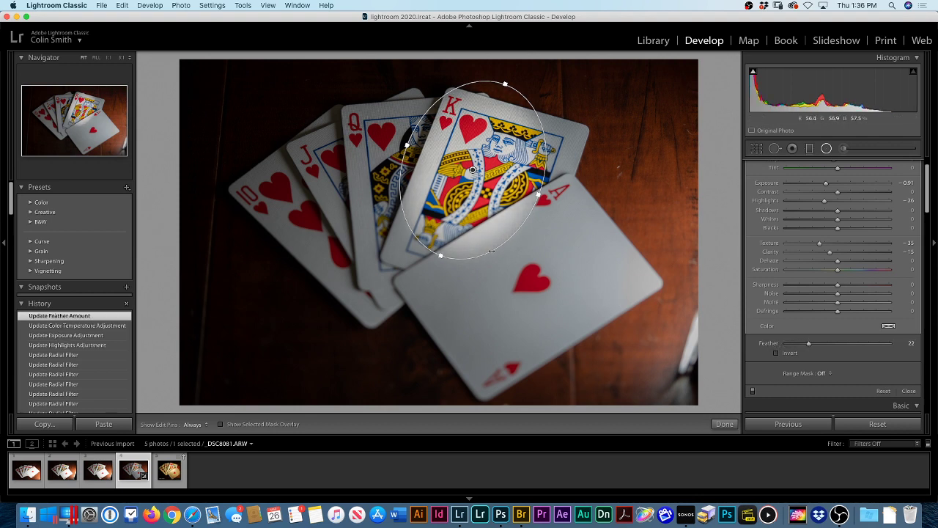
left_click_drag(440, 255, 441, 278)
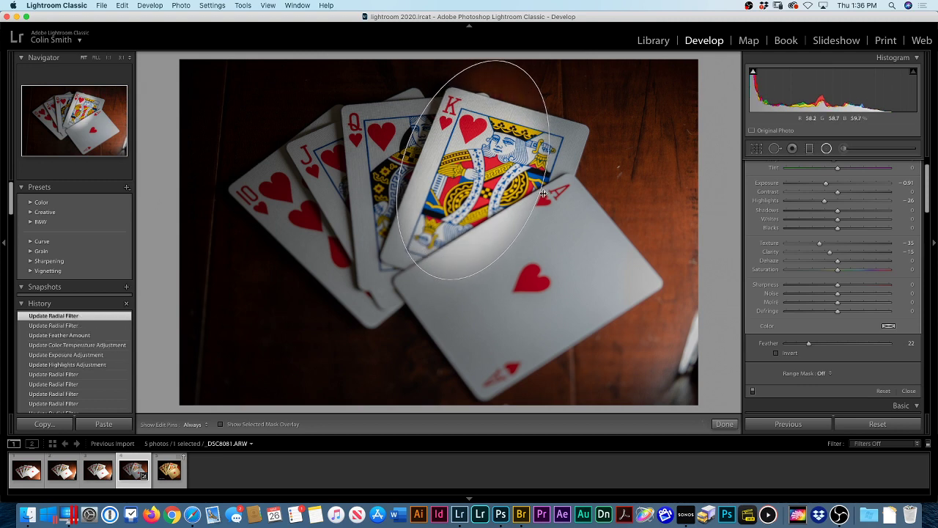
left_click_drag(543, 193, 523, 199)
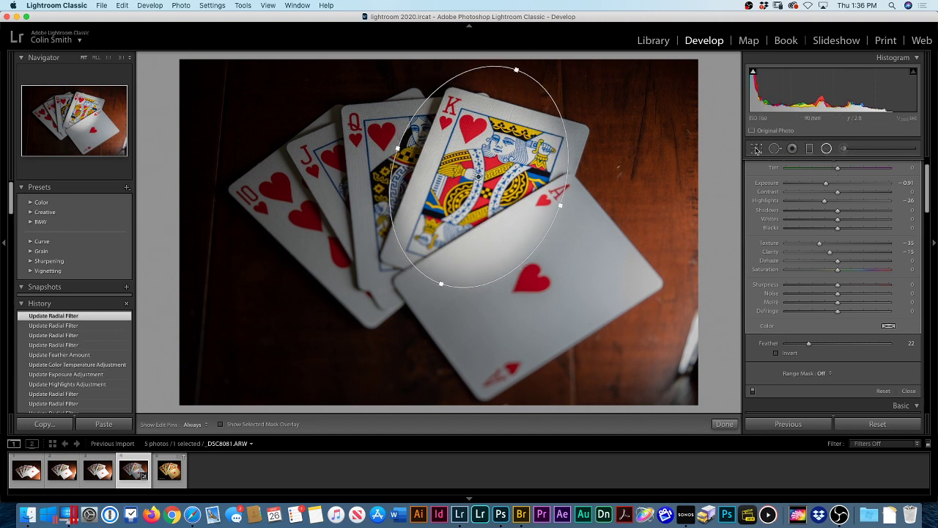
Raise global Exposure to +0.40 and warm the white balance Temp to 5,981
left_click(756, 148)
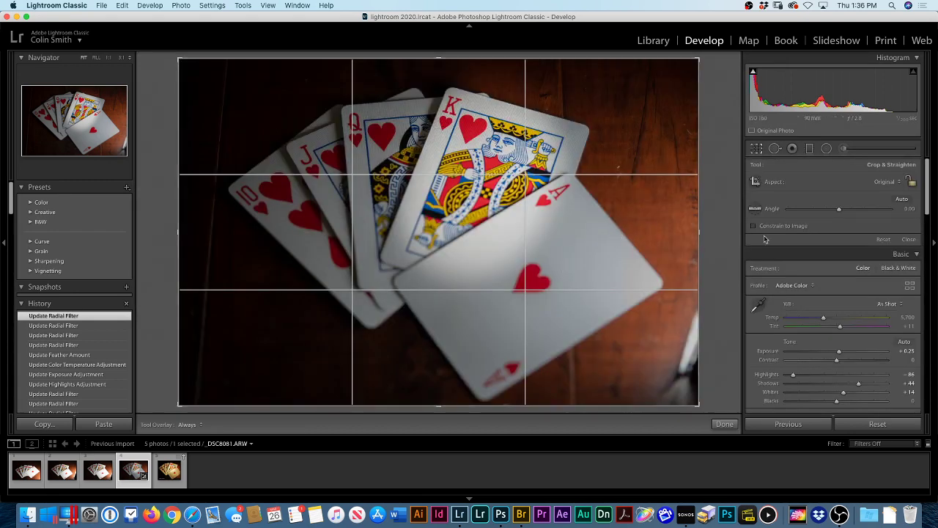
mouse_move(839, 352)
left_mouse_down()
mouse_move(817, 355)
mouse_move(841, 350)
left_mouse_up()
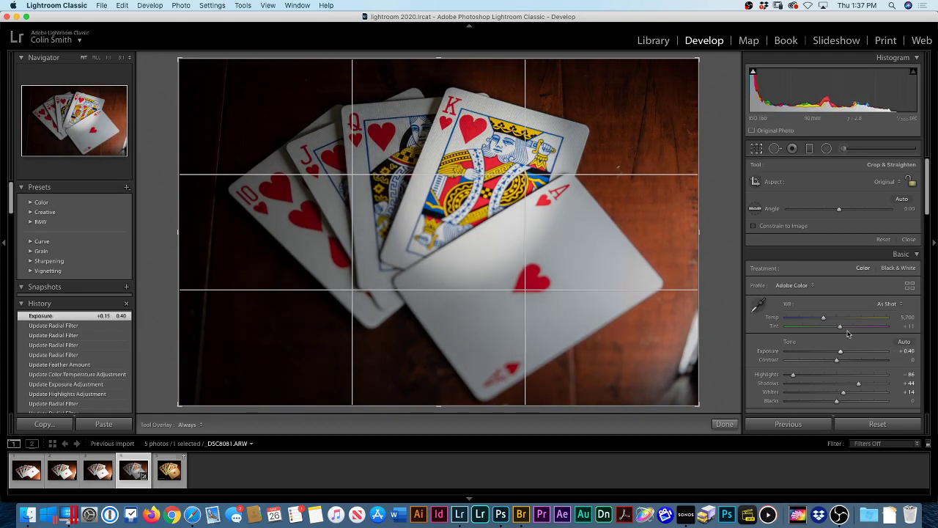
left_click_drag(824, 320, 825, 319)
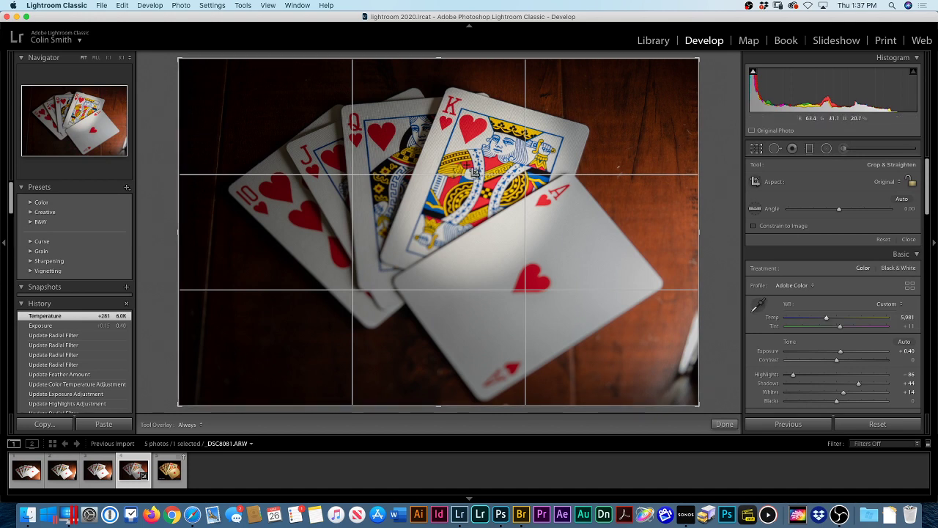
left_click(756, 150)
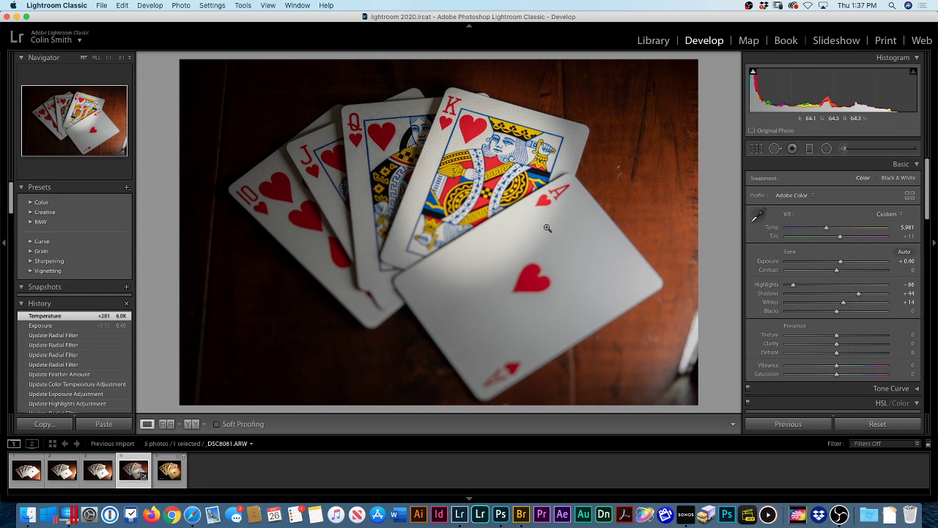
Reselect the King card's radial filter and raise its Feather to about 62
left_click(826, 149)
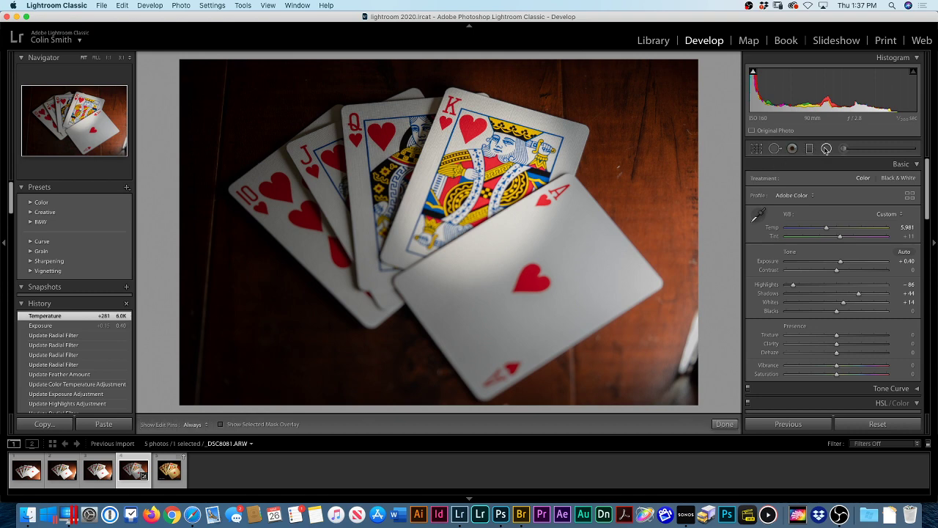
left_click(478, 177)
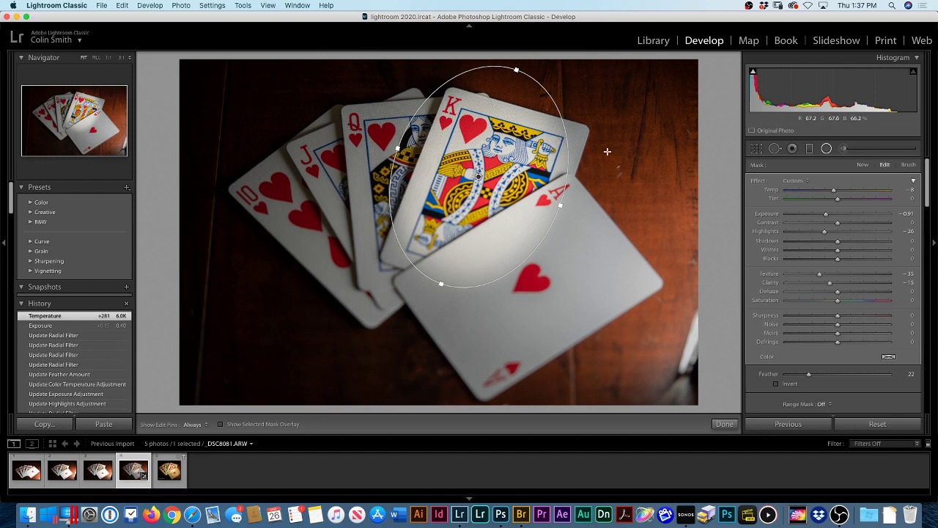
left_click_drag(810, 377, 850, 378)
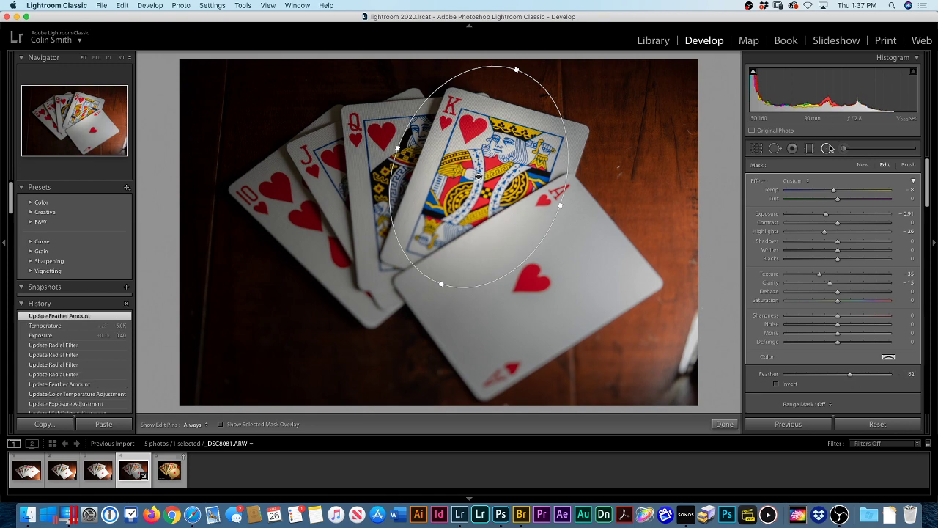
left_click(828, 148)
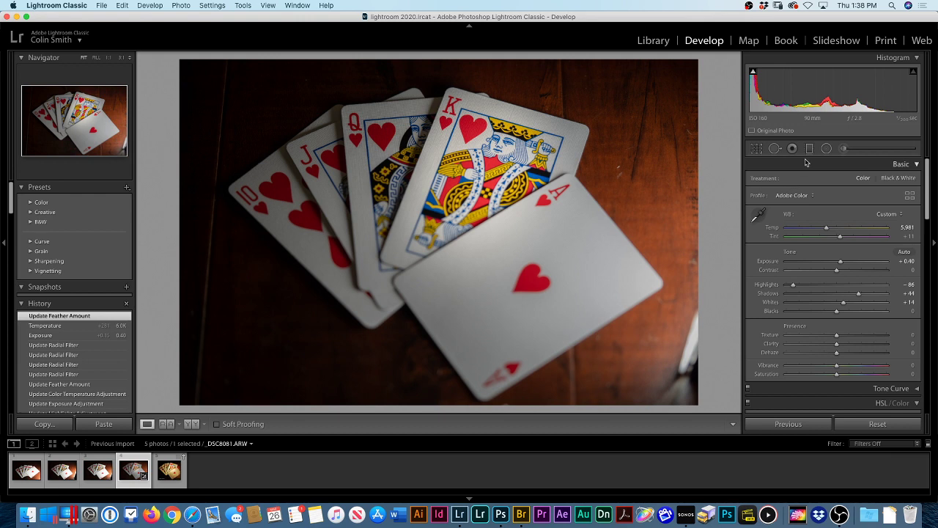
Send the photo via Edit In > Open as Smart Object in Photoshop
right_click(454, 178)
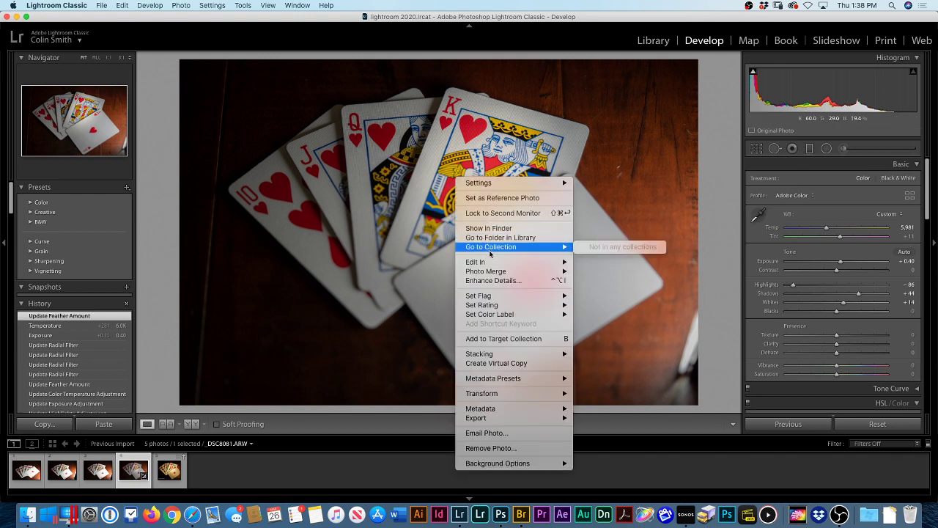
mouse_move(494, 261)
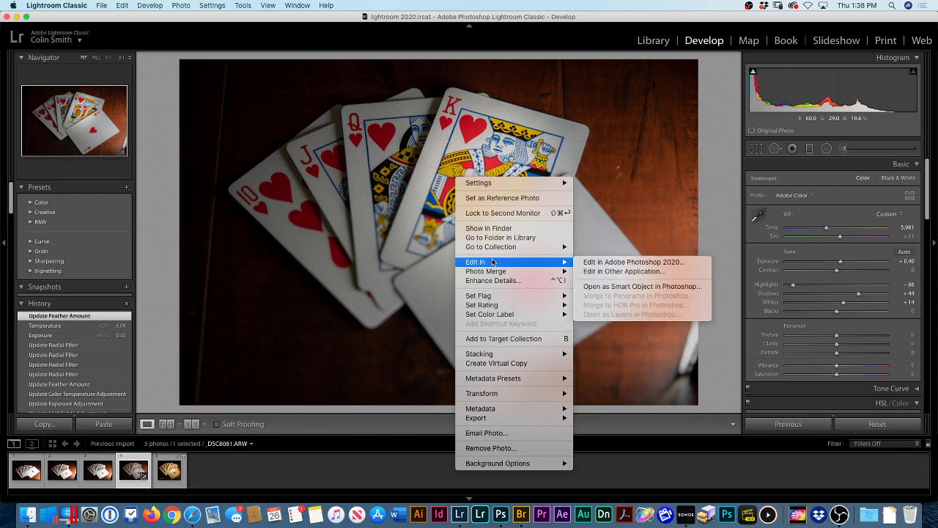
left_click(620, 287)
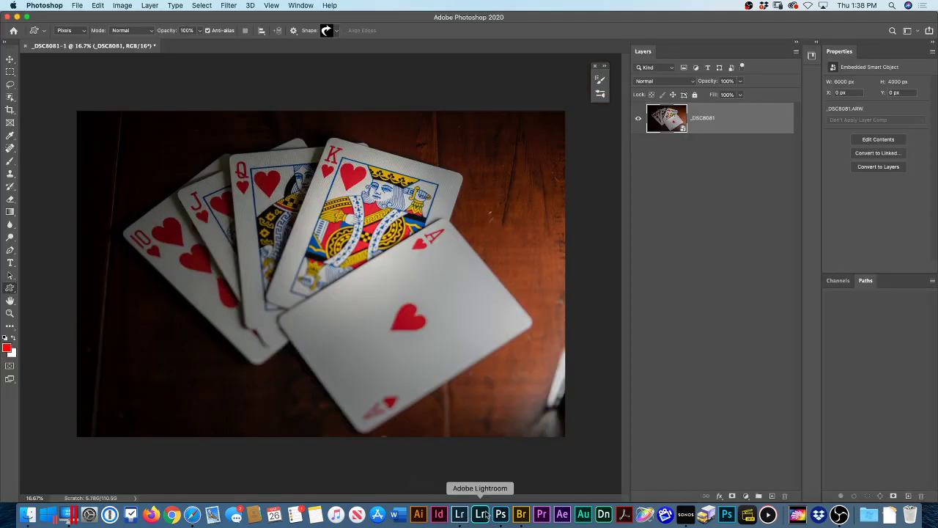
Reopen the smart object's raw settings and set exposure outside the King card's radial filter to -0.70
double_click(675, 120)
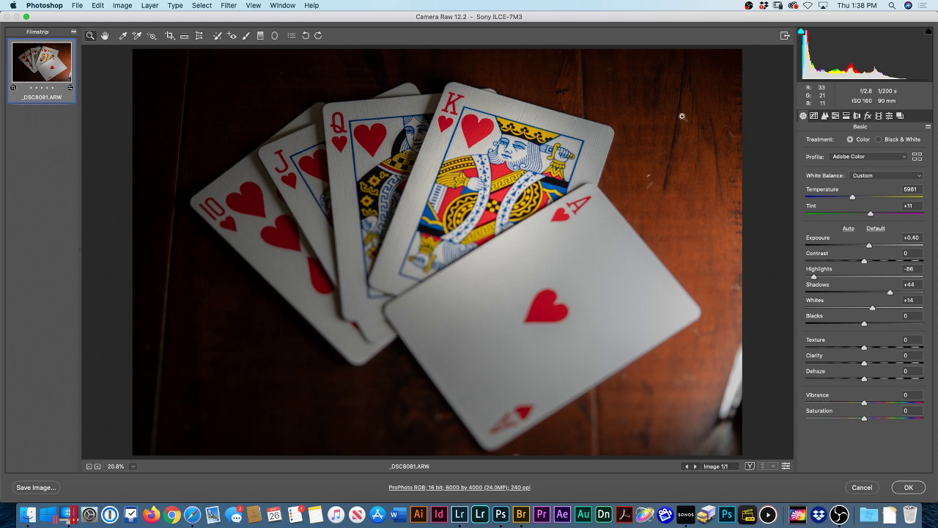
left_click(276, 36)
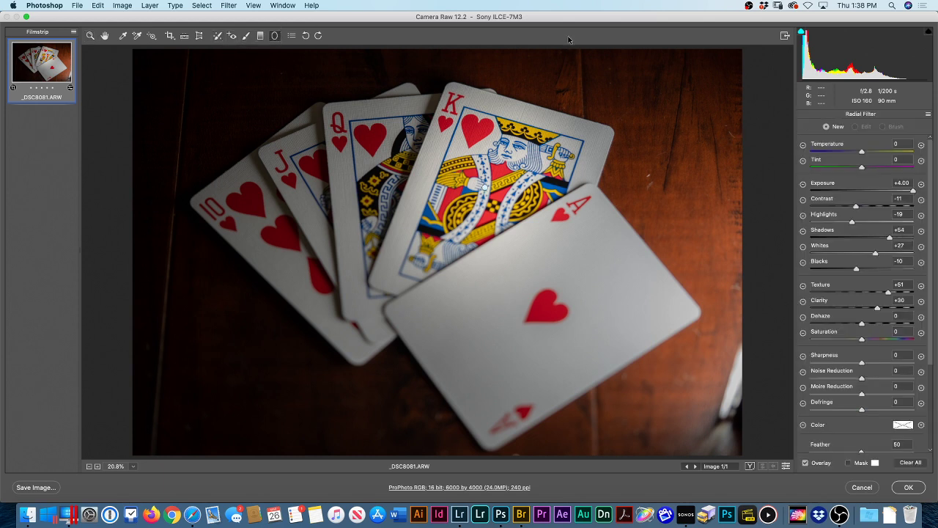
left_click(486, 189)
left_click(486, 189)
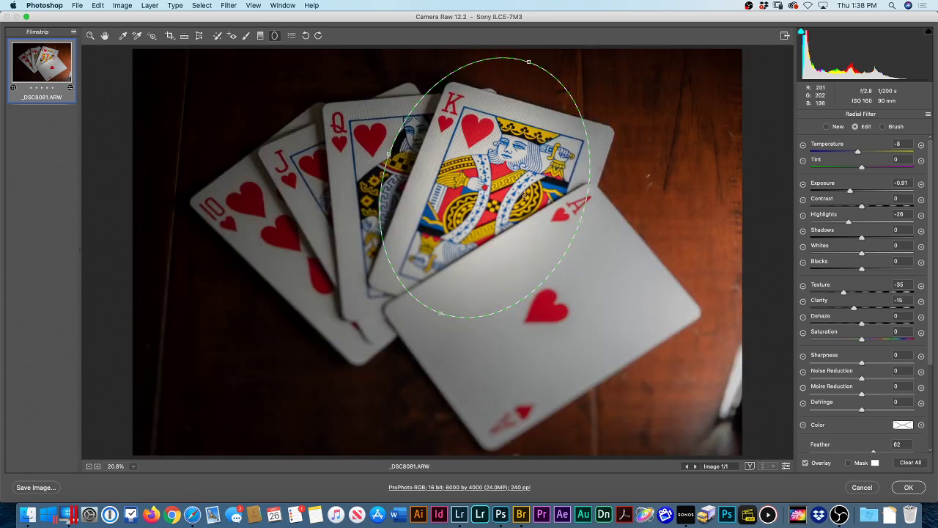
mouse_move(849, 190)
left_mouse_down()
mouse_move(840, 190)
mouse_move(852, 190)
left_mouse_up()
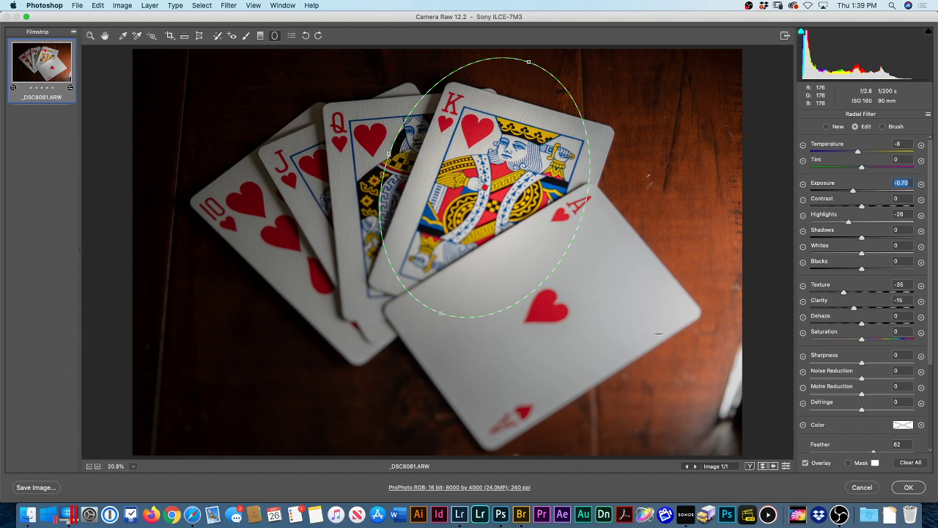
left_click(907, 488)
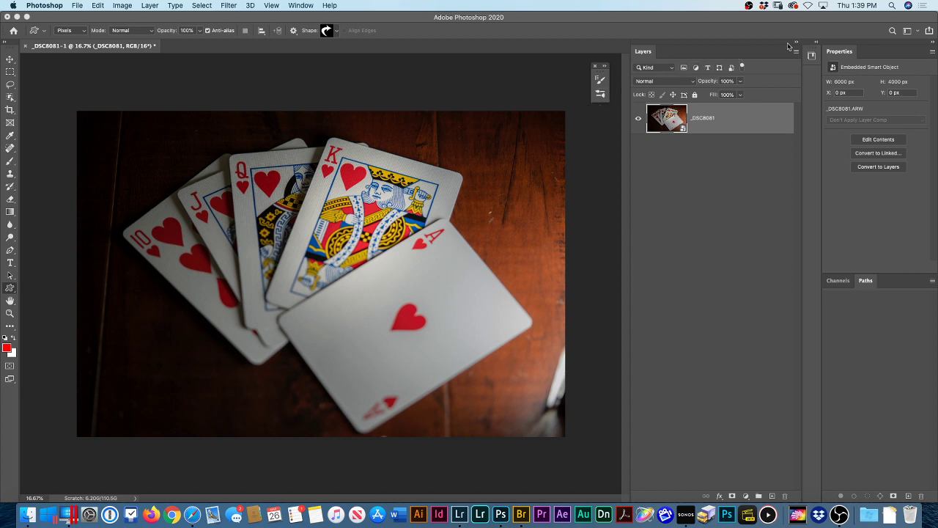
Open the Libraries panel and enlarge it to show more graphics
left_click(812, 56)
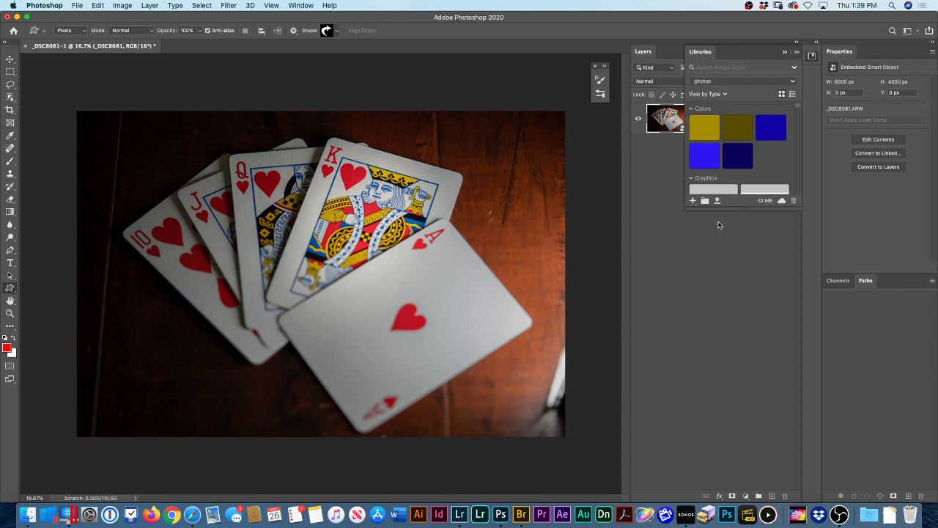
left_click_drag(724, 209, 736, 478)
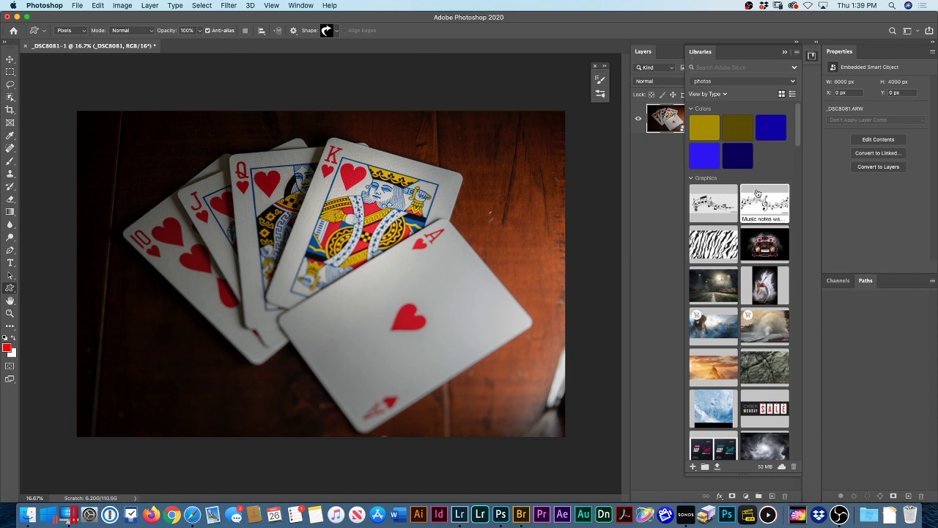
scroll(755, 193, "down", 1)
scroll(757, 192, "up", 1)
Switch to the 'texture' library and browse its grunge, plaid, paper and space graphics
left_click(741, 81)
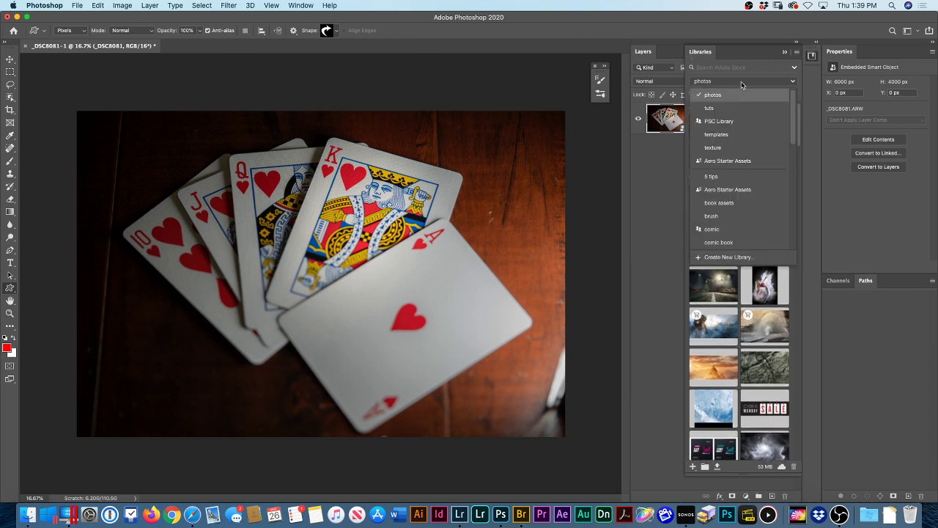
left_click(727, 148)
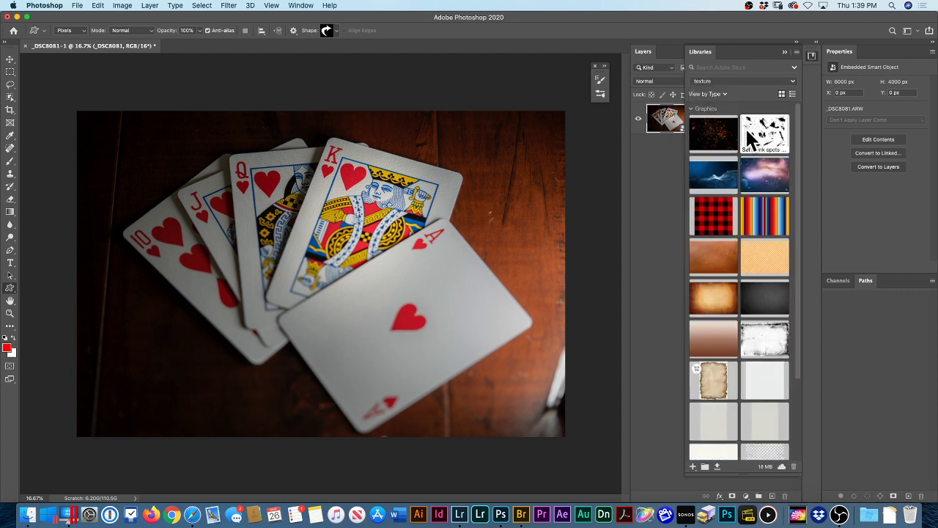
scroll(751, 393, "down", 5)
scroll(751, 393, "down", 3)
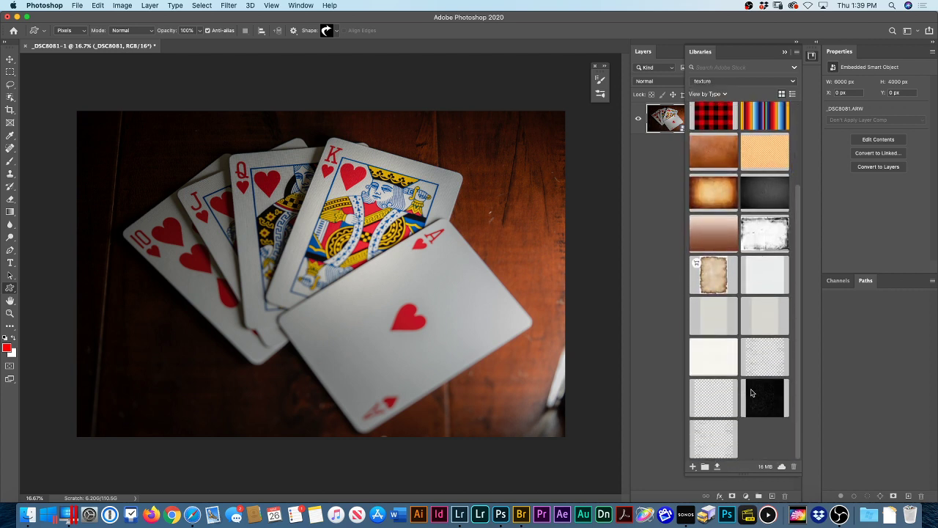
scroll(751, 393, "up", 3)
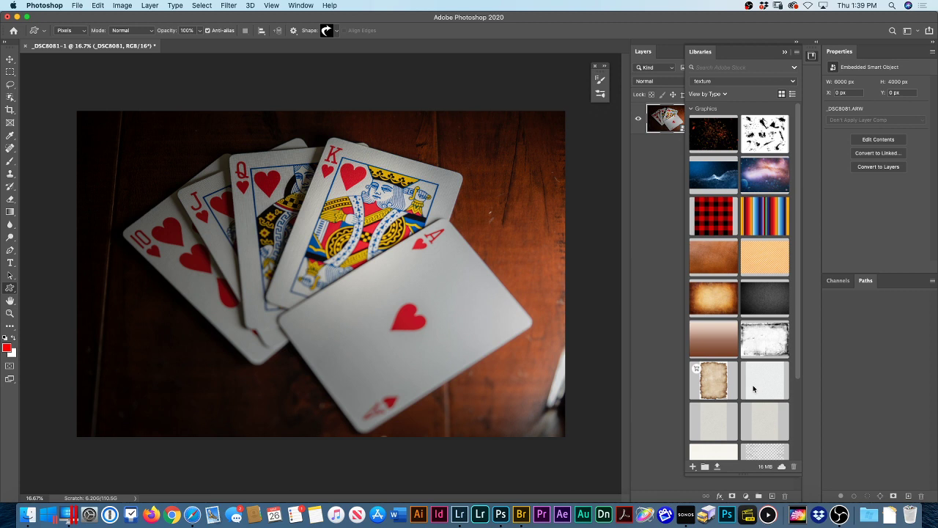
scroll(752, 388, "up", 3)
Place the grunge photographic frame from Libraries and scale it up to cover the whole canvas
mouse_move(779, 148)
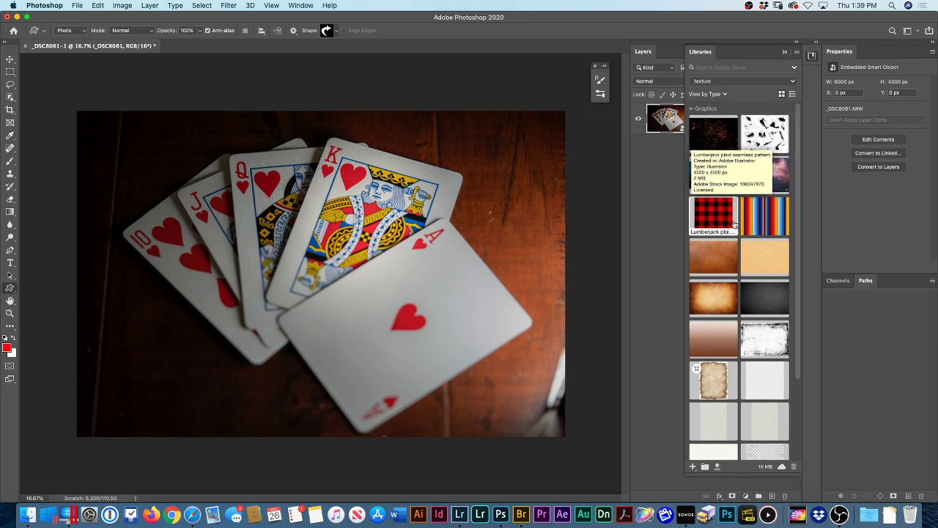
mouse_move(760, 333)
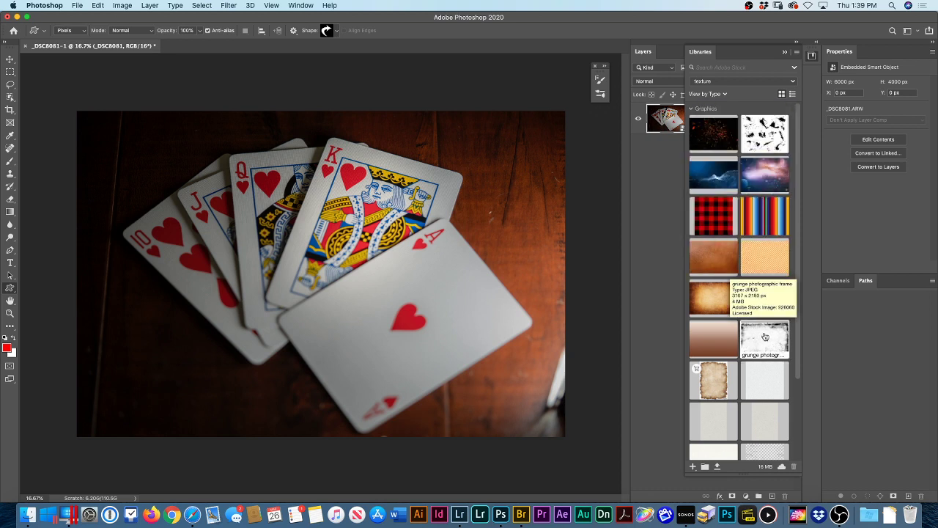
left_click_drag(764, 336, 363, 261)
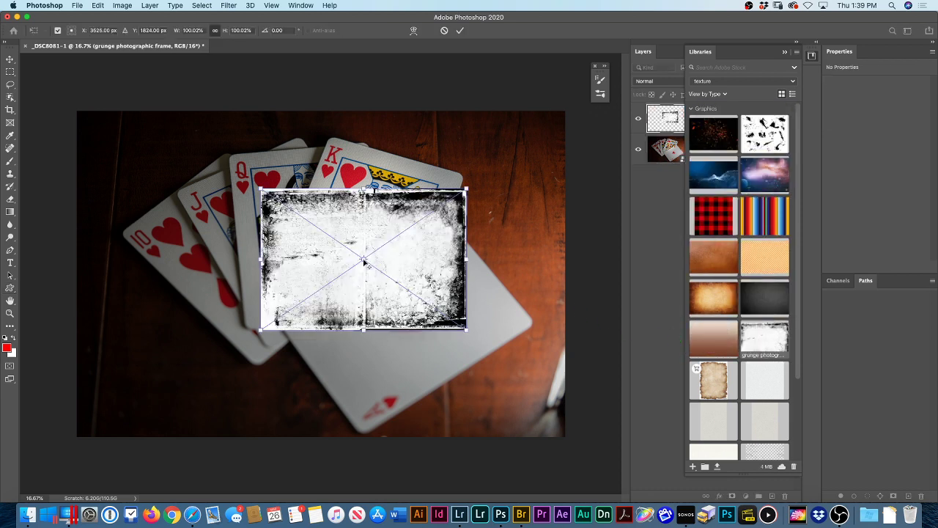
left_click_drag(276, 202, 91, 125)
left_click_drag(283, 252, 564, 435)
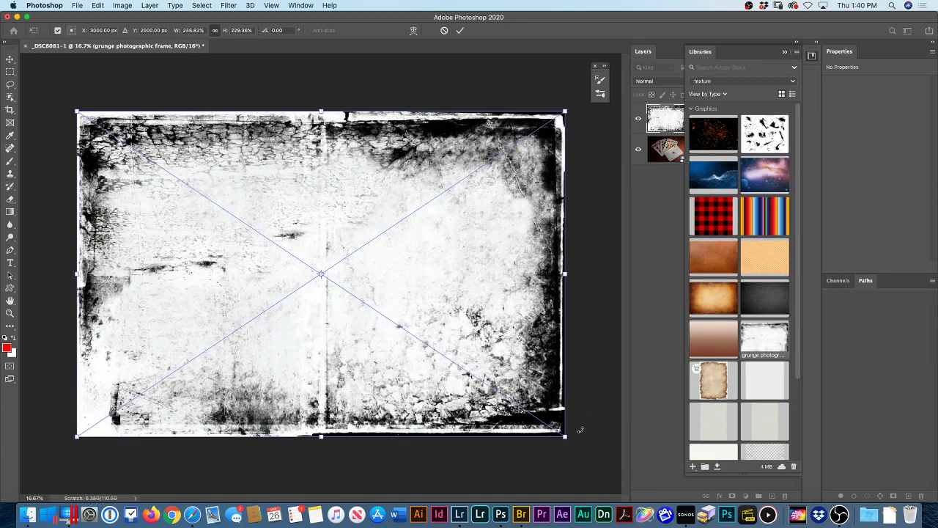
key("Return")
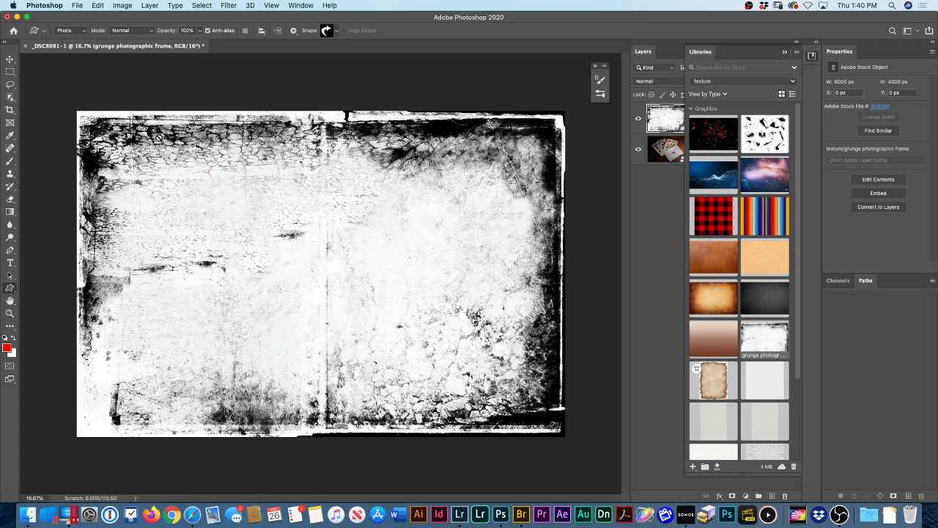
Free-transform the grunge frame with unlinked width and height to fit the canvas at 5992 × 3996 px
left_click(10, 59)
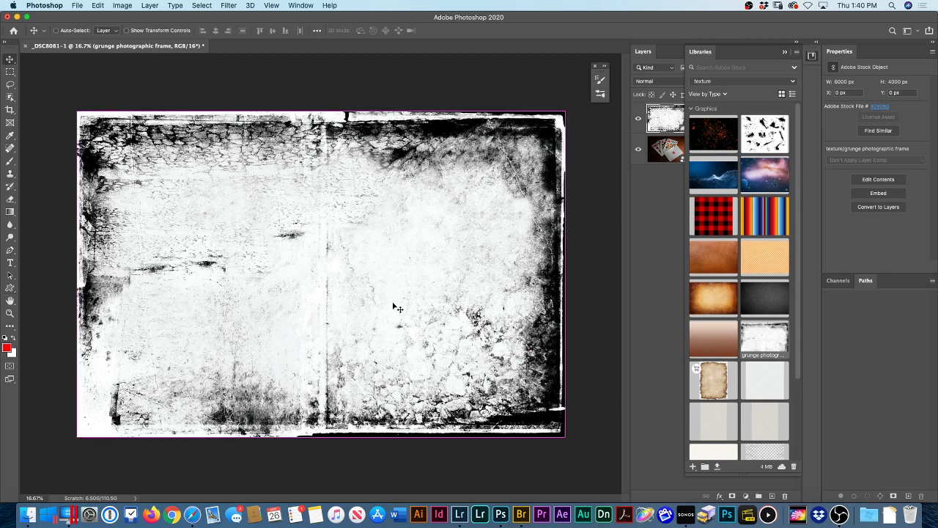
key("super+t")
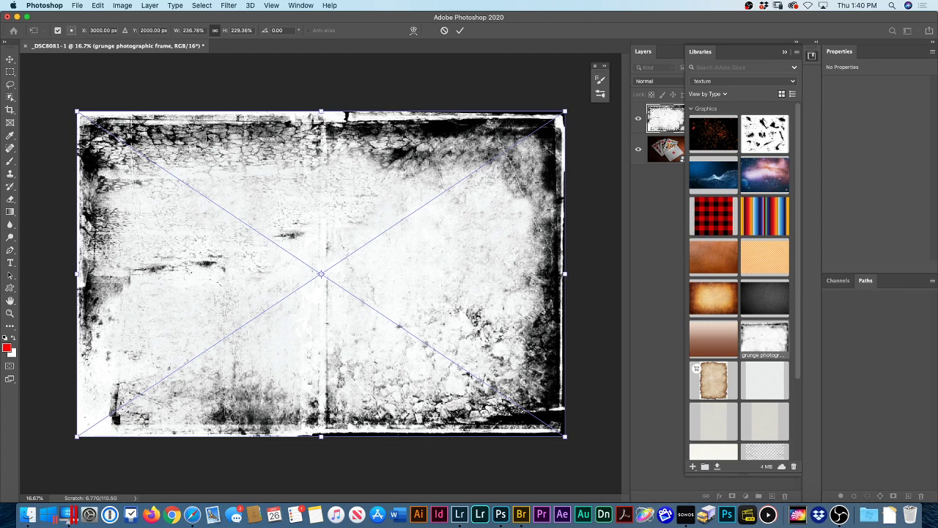
left_click(215, 30)
mouse_move(567, 439)
left_mouse_down()
mouse_move(555, 423)
mouse_move(441, 410)
mouse_move(457, 366)
mouse_move(448, 348)
mouse_move(576, 424)
left_mouse_up()
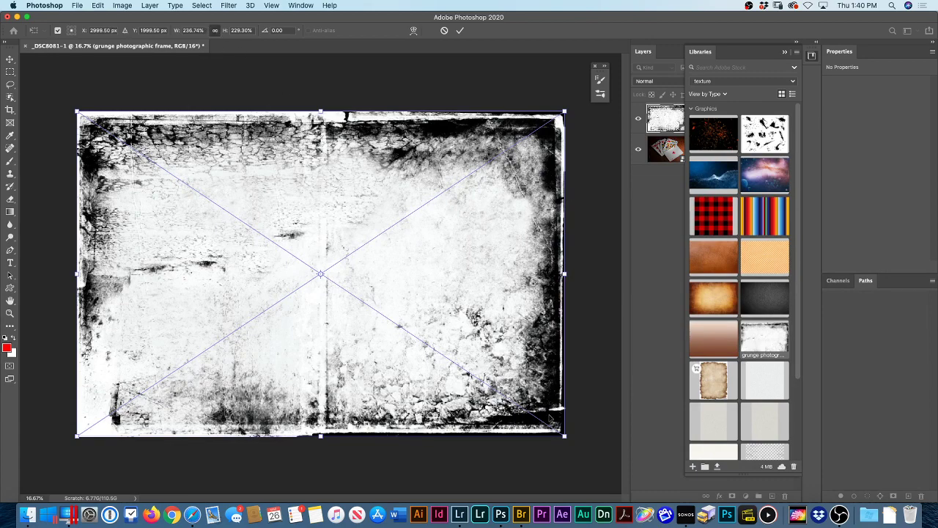
left_click_drag(564, 436, 574, 419)
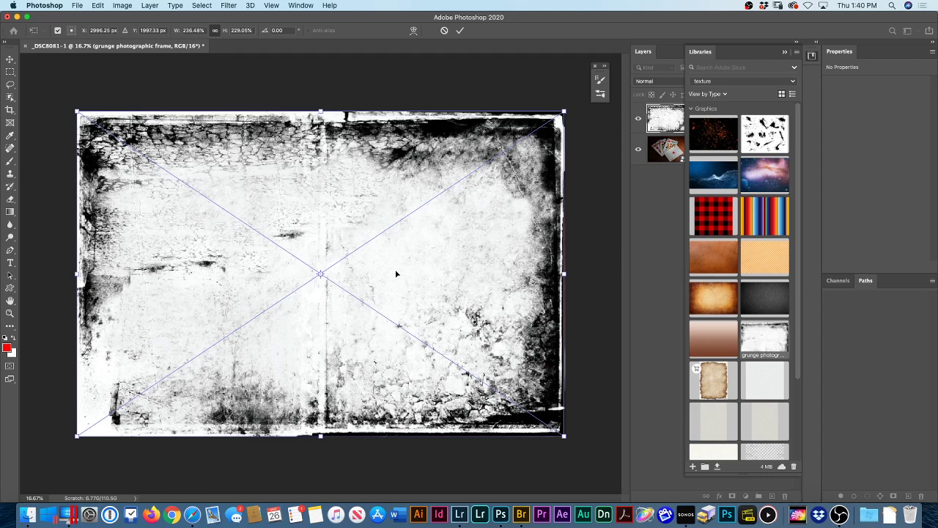
key("Return")
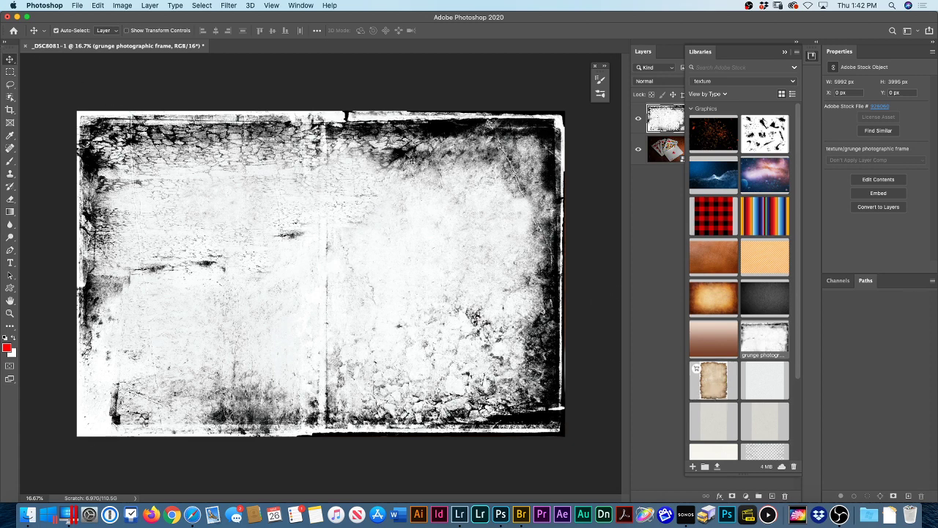
Close Libraries, select the grunge photographic frame layer and open its blend mode list
left_click(660, 183)
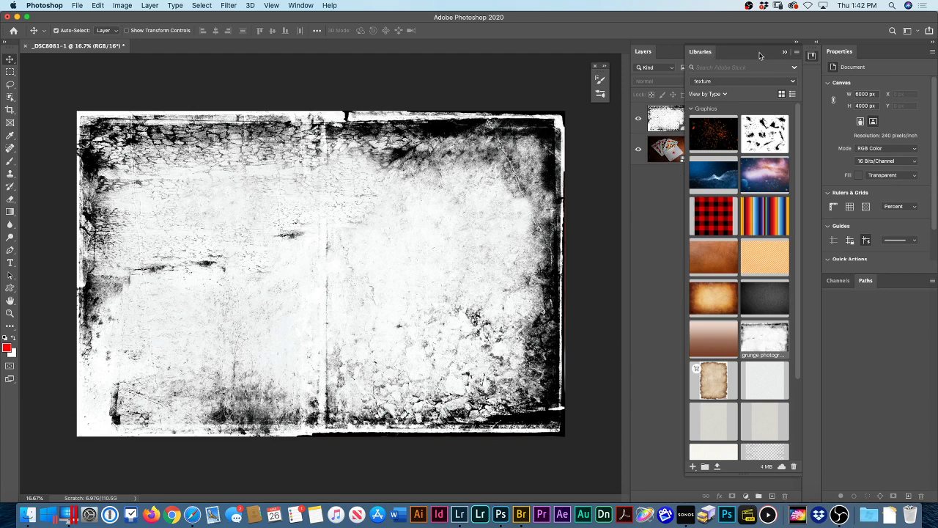
left_click(783, 53)
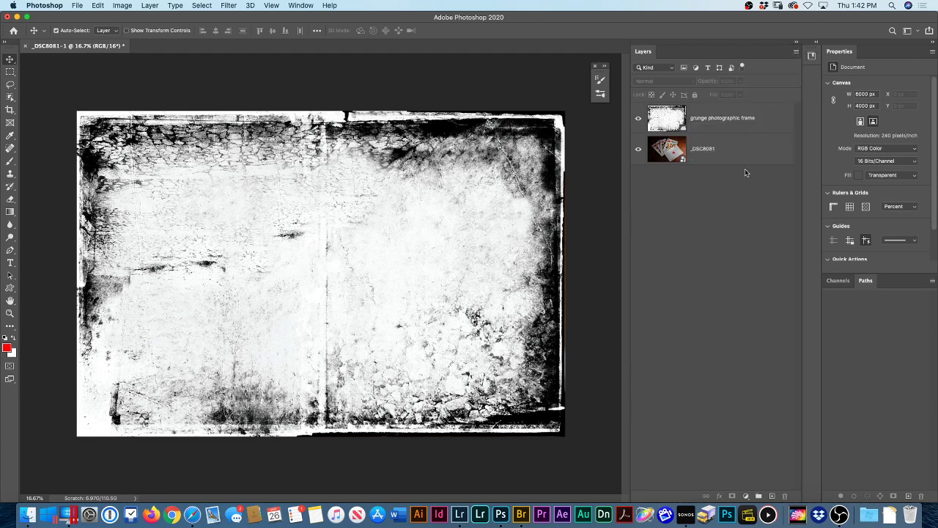
left_click(700, 120)
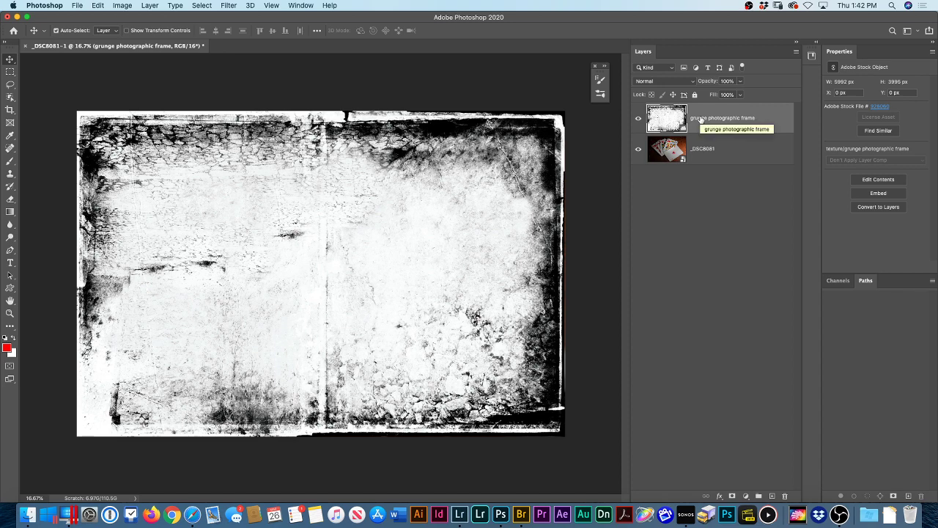
left_click(692, 83)
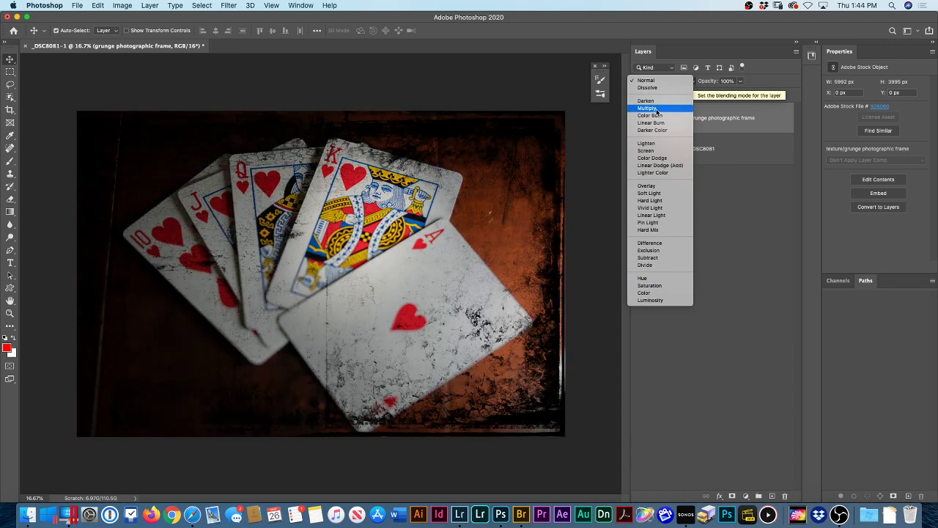
Blend the grunge frame layer in Multiply at 47% opacity and reopen the texture library
left_click(657, 109)
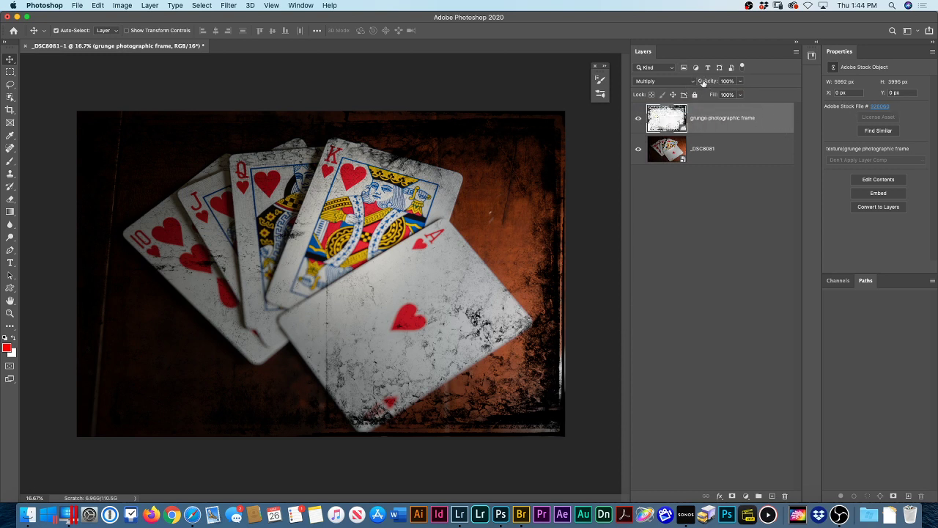
left_click_drag(706, 82, 617, 93)
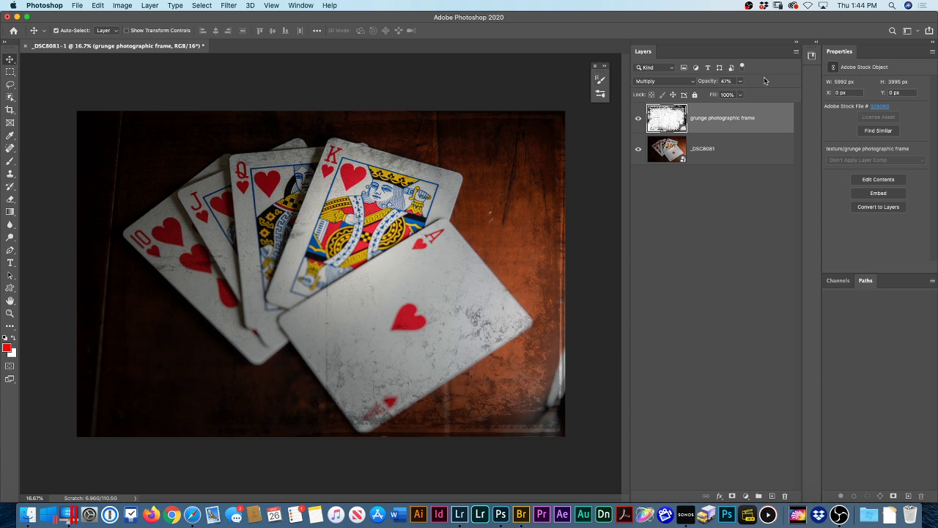
left_click(812, 56)
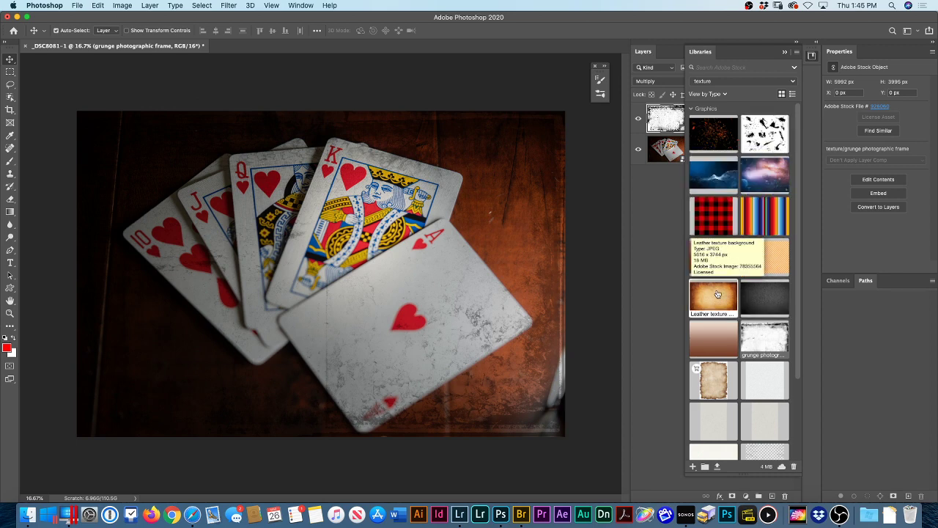
Place the Leather texture background to cover the canvas and open its blend mode list
left_click_drag(718, 294, 338, 266)
left_click_drag(170, 153, 95, 126)
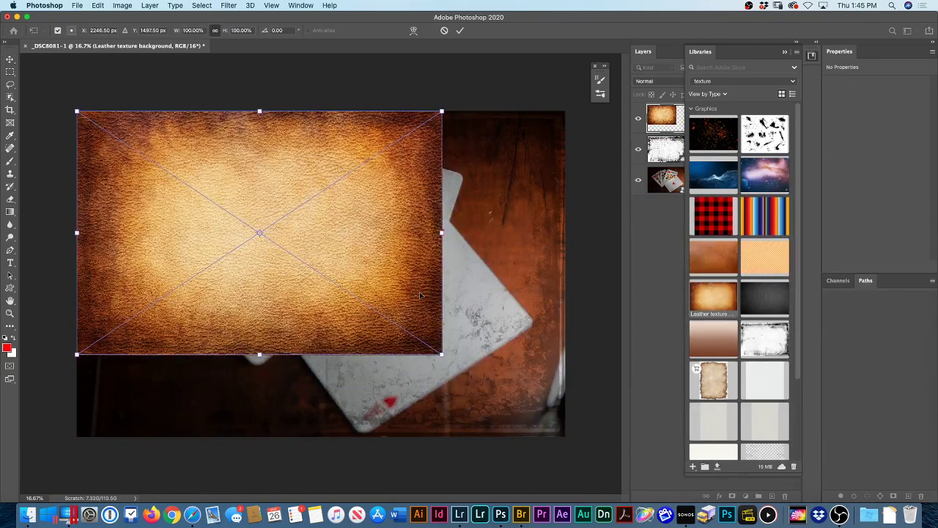
left_click_drag(441, 354, 564, 436)
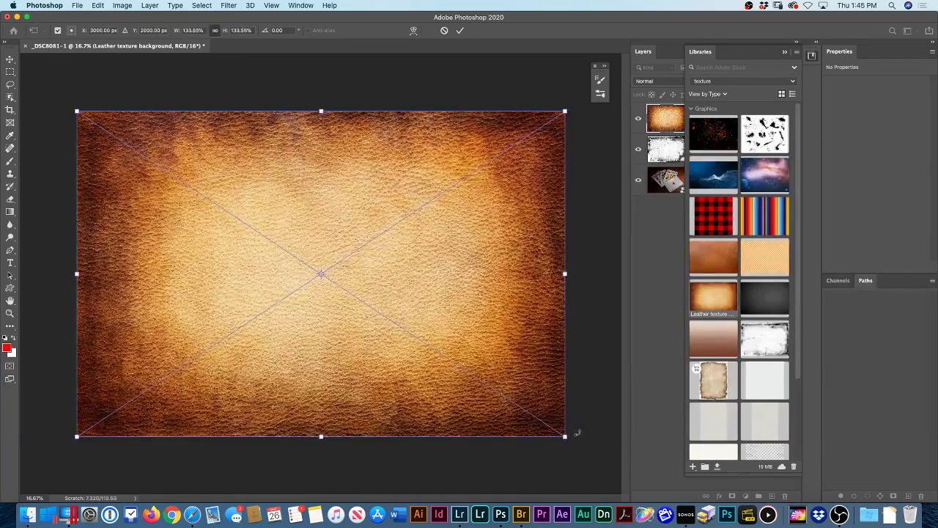
key("Return")
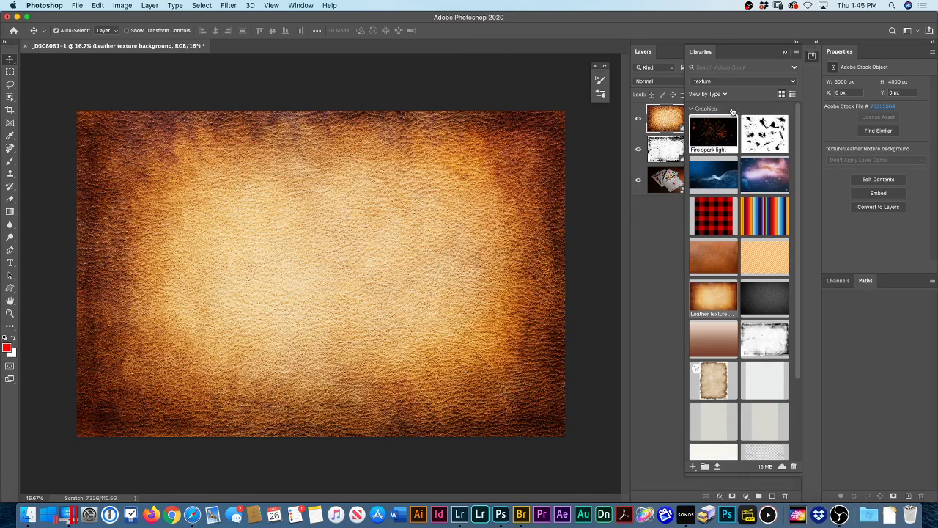
left_click(783, 52)
left_click(673, 81)
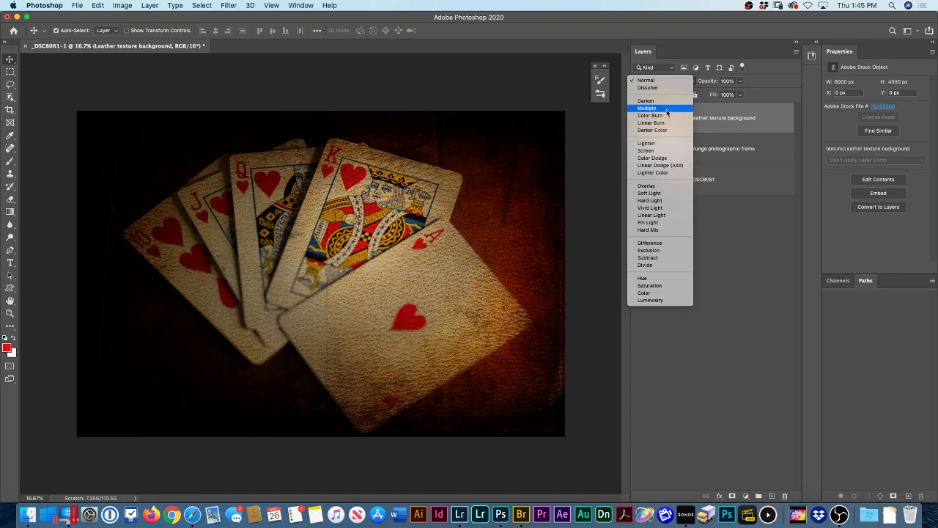
Blend the leather texture layer in Color Burn at 46% opacity
left_click(667, 115)
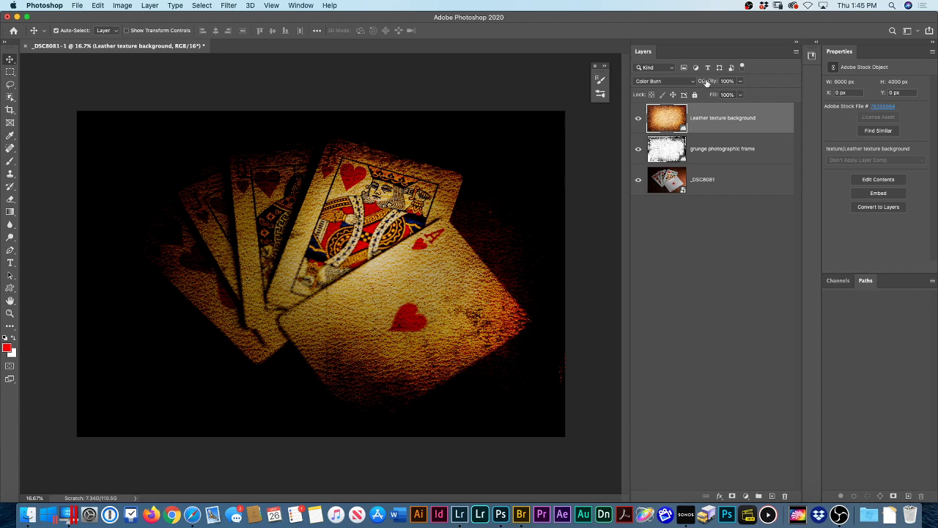
mouse_move(707, 82)
left_mouse_down()
mouse_move(540, 85)
mouse_move(566, 91)
left_mouse_up()
left_click(651, 81)
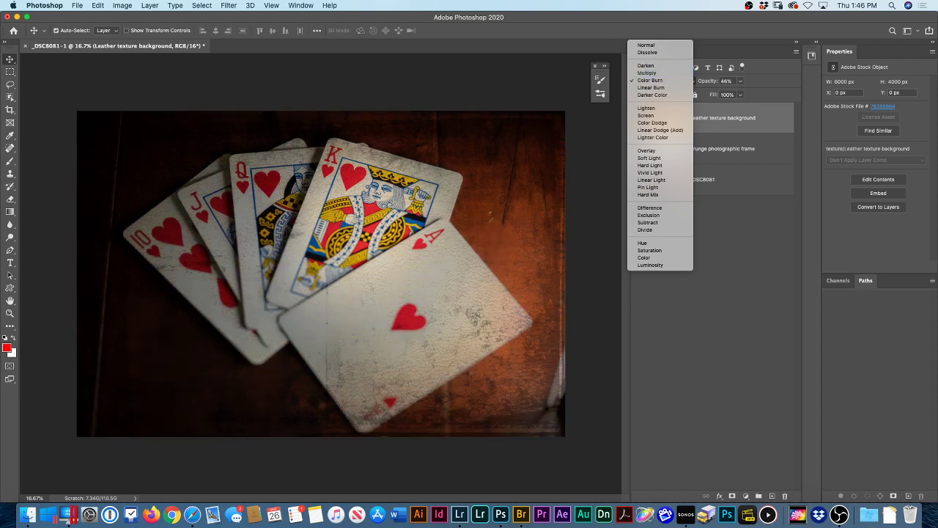
Switch the leather layer's blend mode from Color Burn to Multiply, keeping 46% opacity
key("Escape")
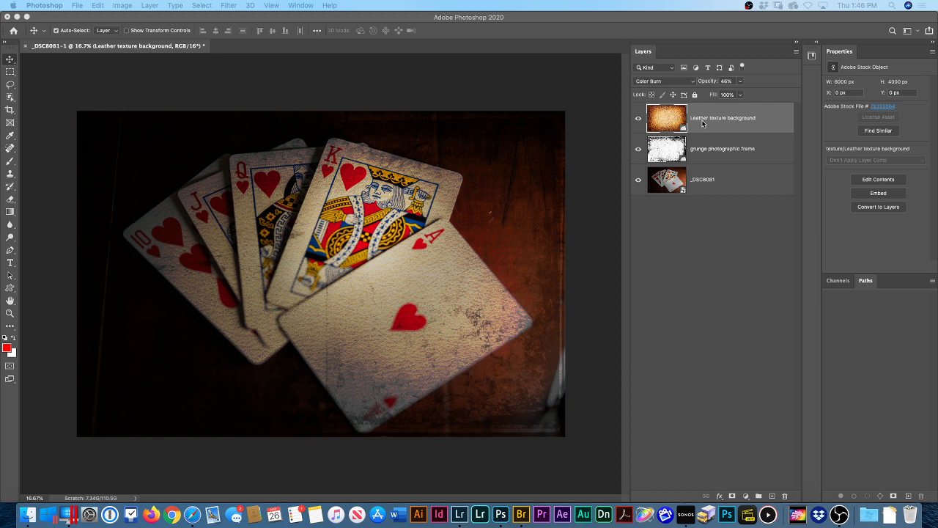
left_click(689, 82)
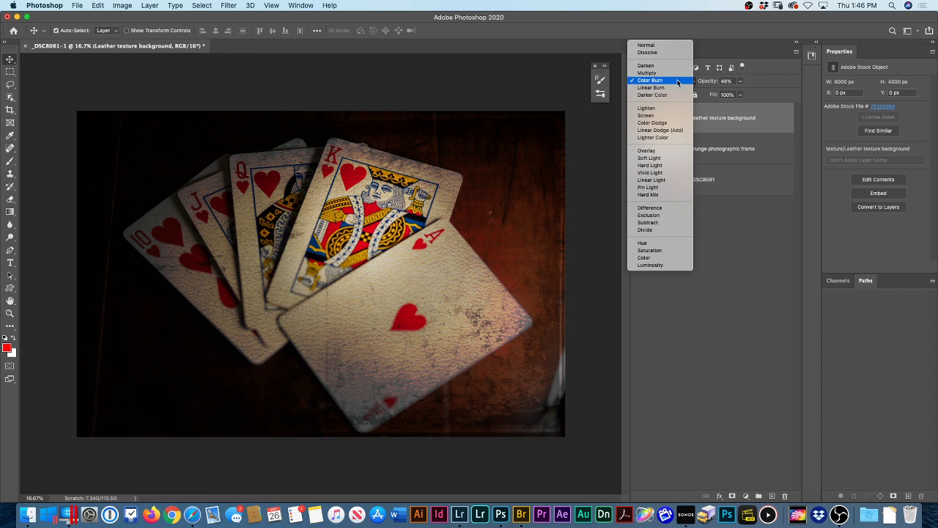
left_click(677, 82)
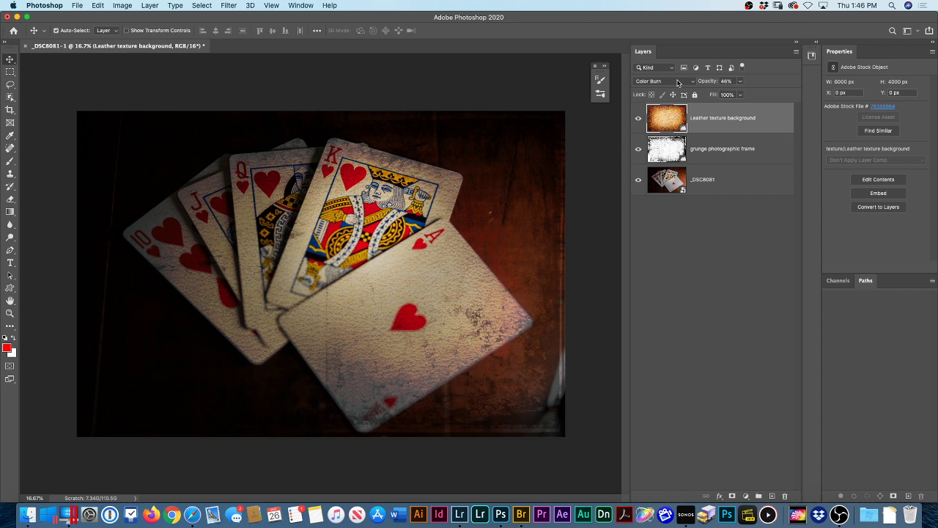
left_click(678, 82)
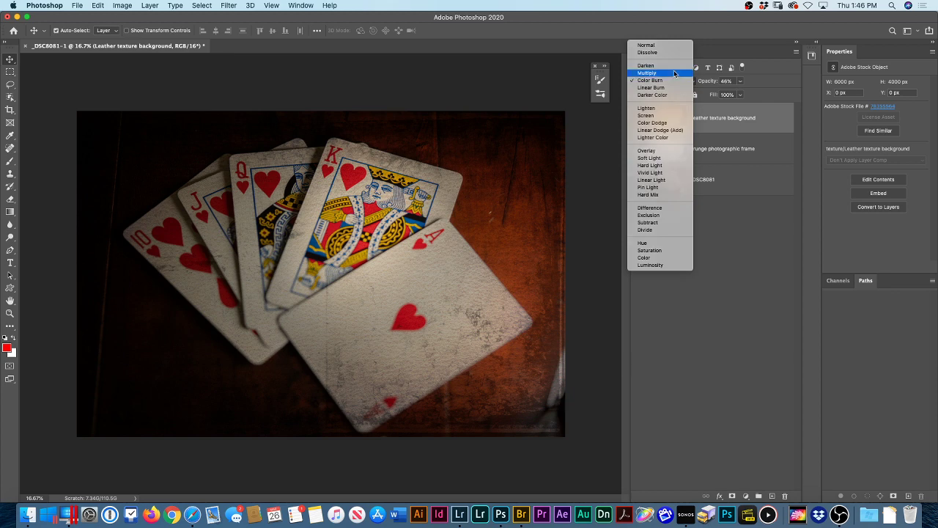
left_click(674, 74)
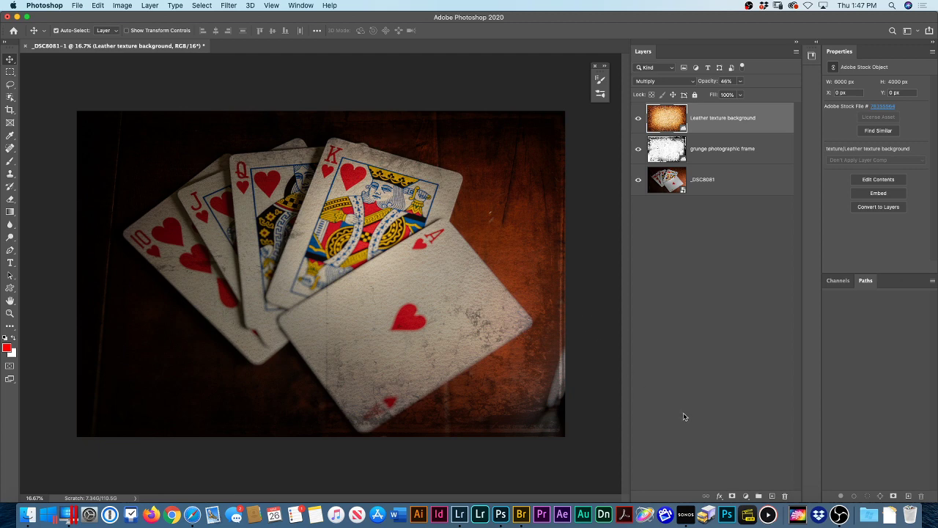
Add an empty Layer 1 and give the leather texture layer a white layer mask
left_click(771, 495)
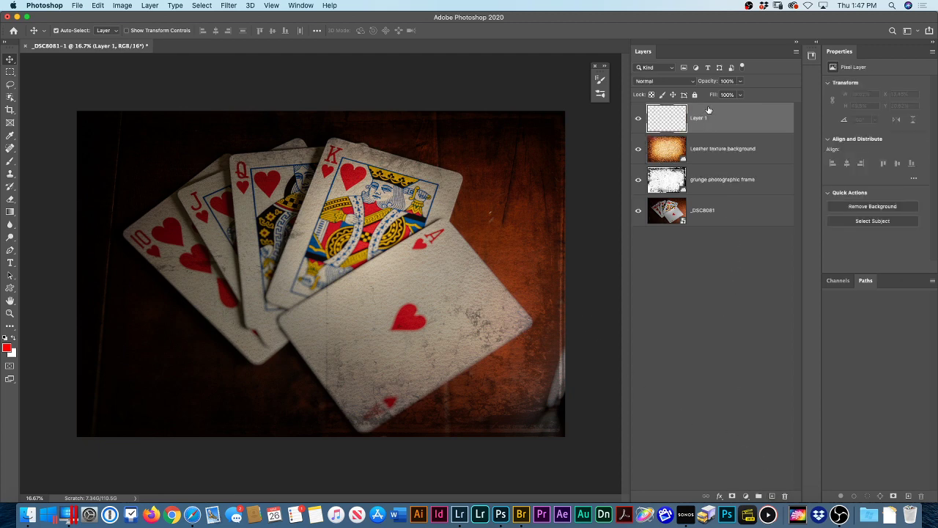
left_click(706, 143)
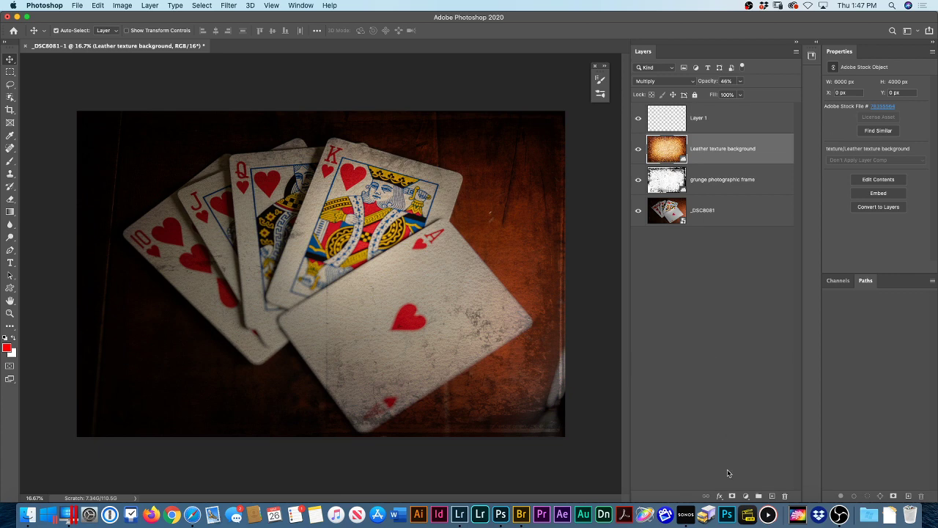
left_click(731, 496)
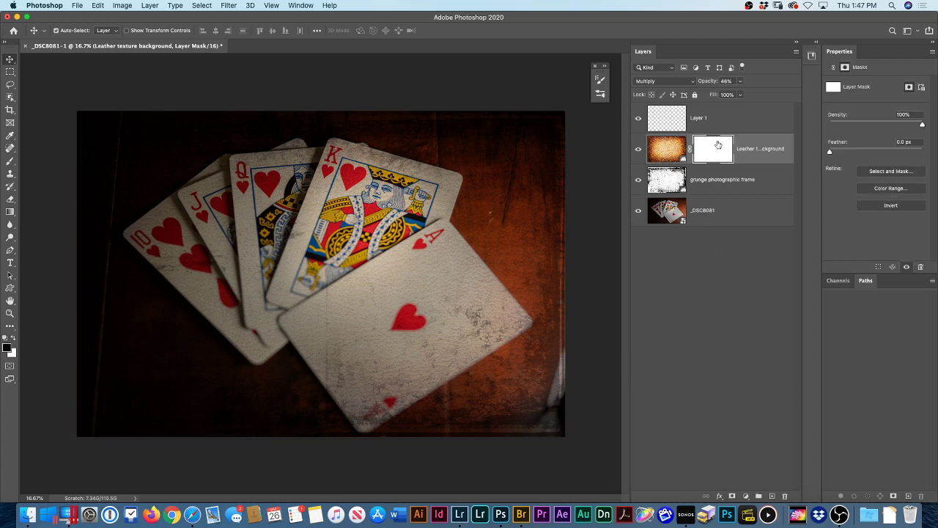
Draw an elliptical selection around the cards, try a black mask fill, then undo it
left_click(10, 72)
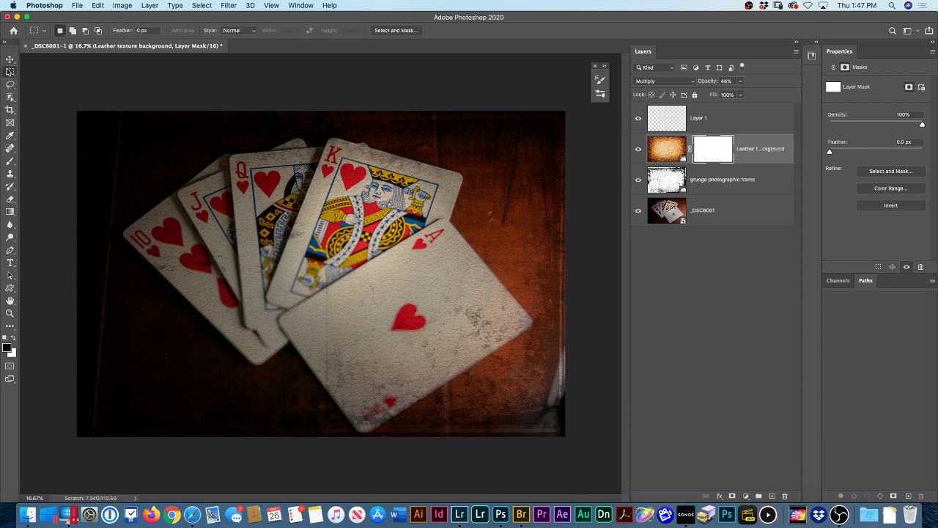
left_click_drag(10, 72, 45, 81)
left_click_drag(167, 137, 495, 388)
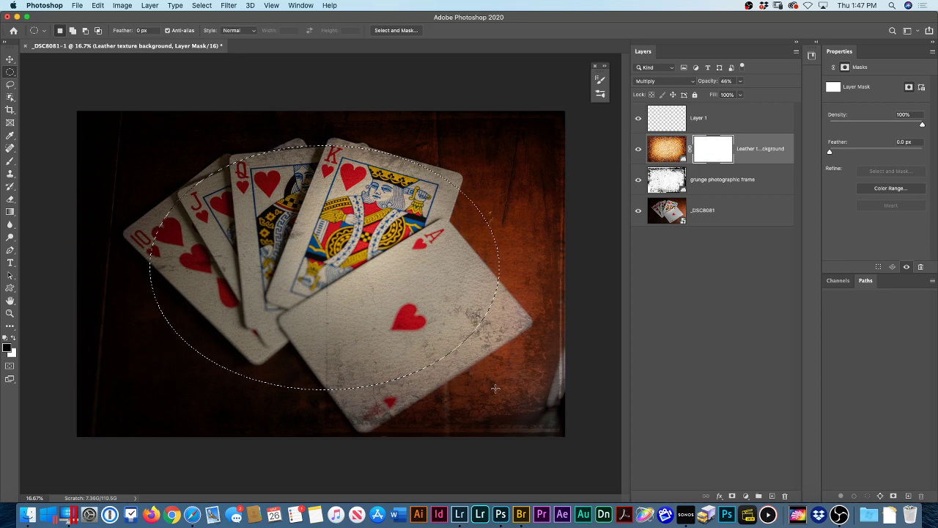
key("alt+BackSpace")
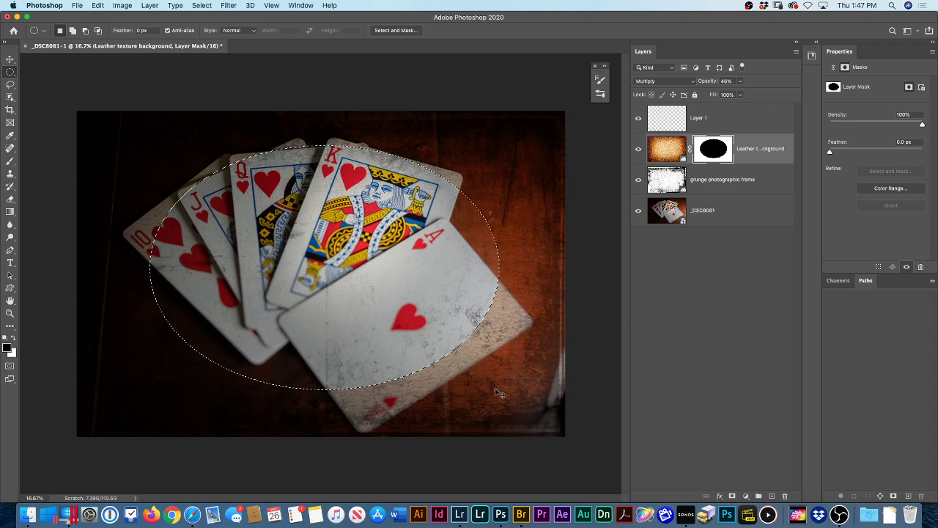
key("super+z")
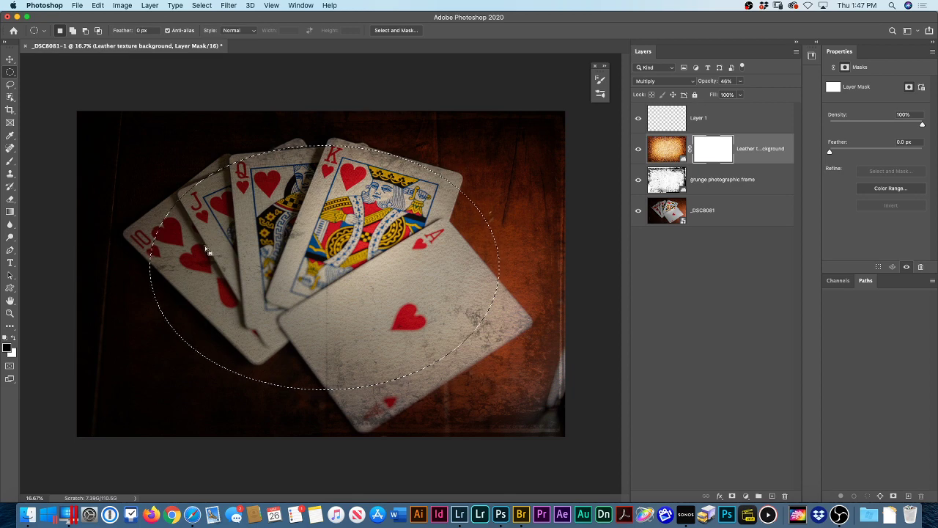
Pick a mid grey foreground colour and fill the oval selection on the leather mask with it
left_click(7, 347)
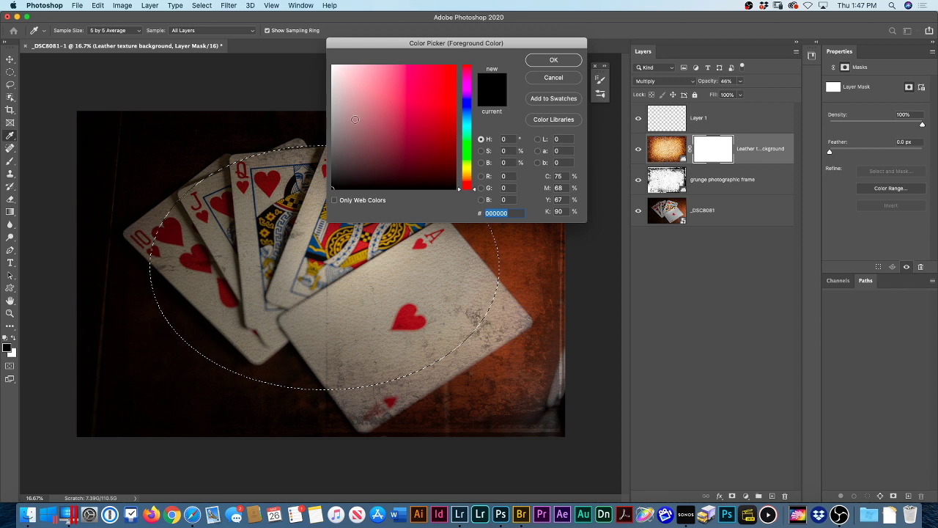
left_click(335, 132)
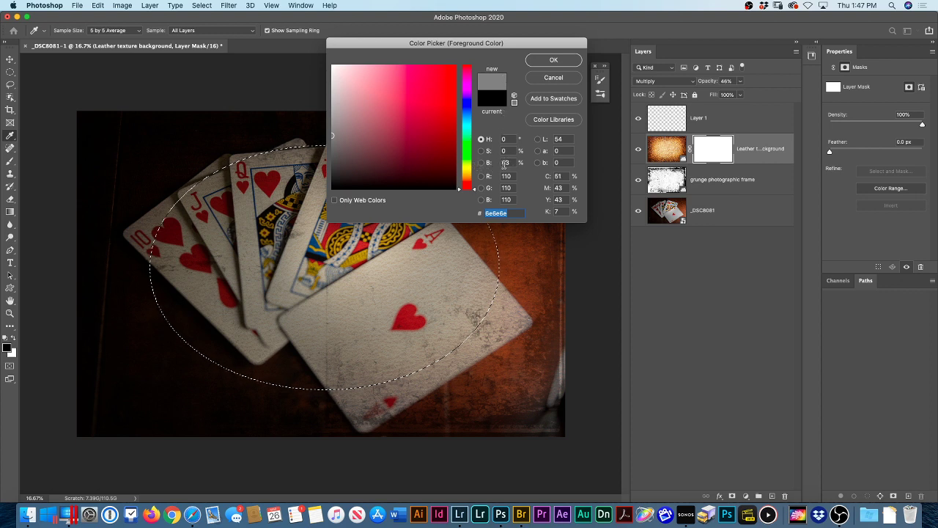
left_click(553, 61)
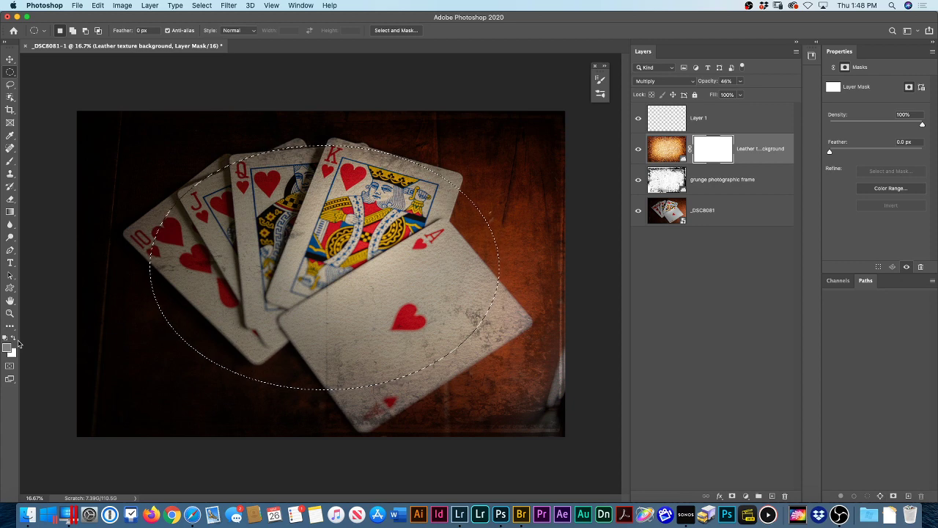
key("alt+BackSpace")
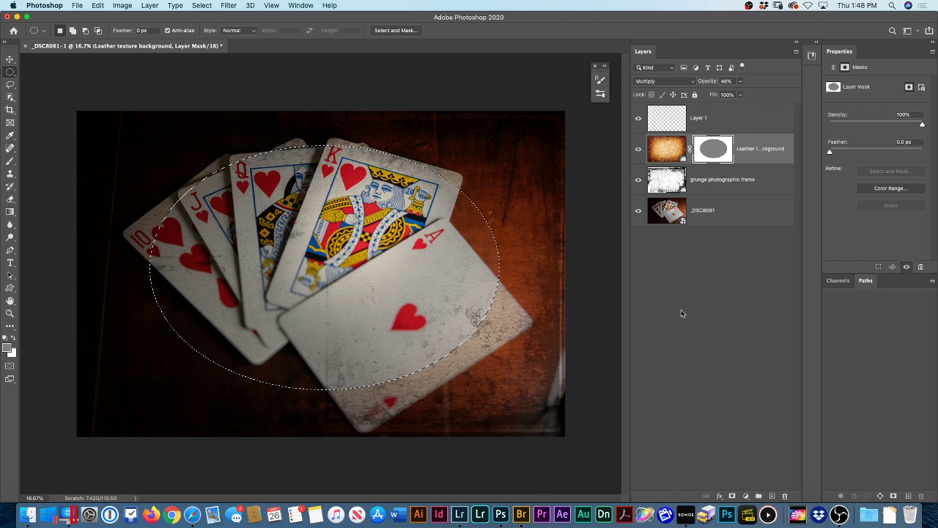
Deselect the oval, feather the leather mask edge to 148 px, and hide the grunge frame layer
key("super+d")
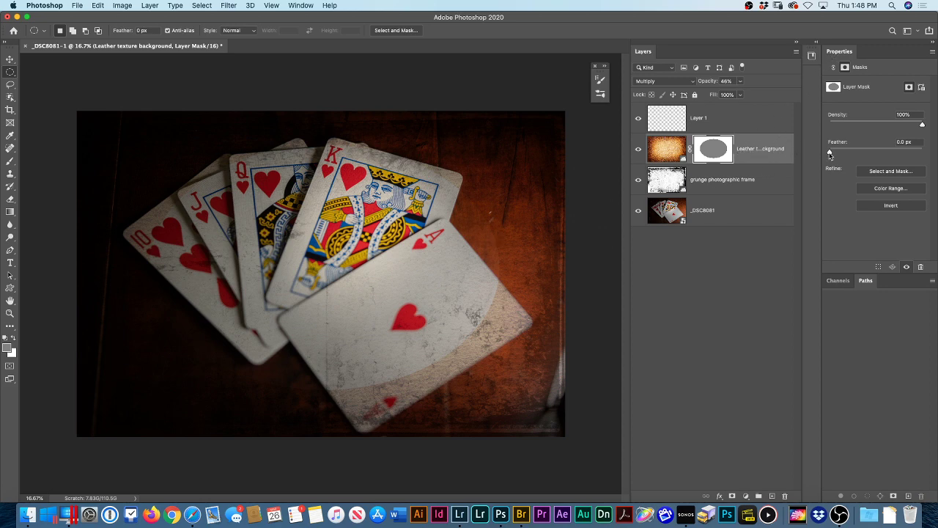
left_click_drag(830, 154, 896, 152)
left_click(639, 180)
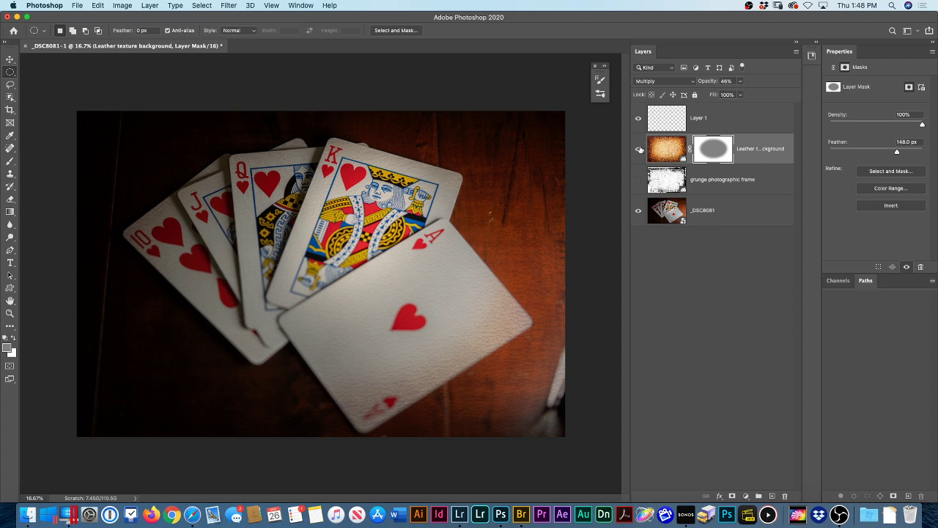
Toggle the leather texture off and on to compare, then show and select the grunge frame layer
left_click(638, 149)
left_click(639, 149)
left_click(639, 150)
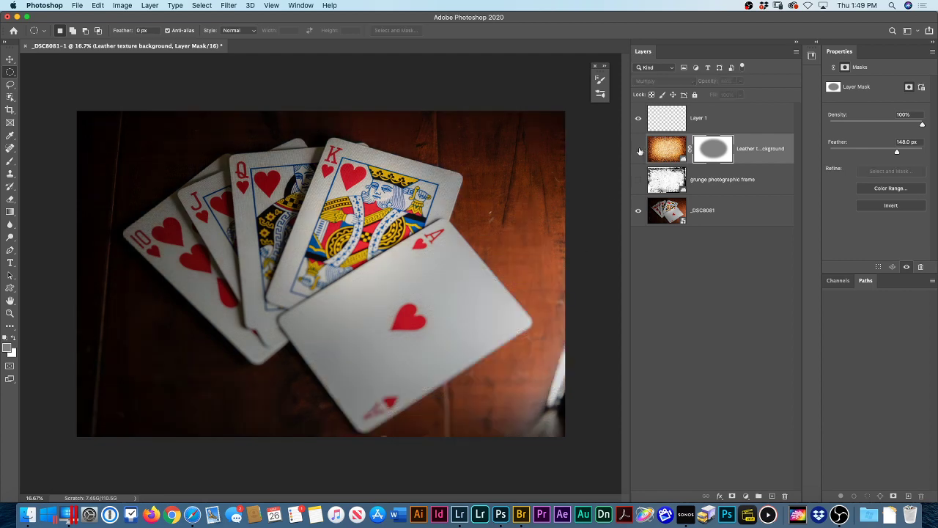
left_click(639, 149)
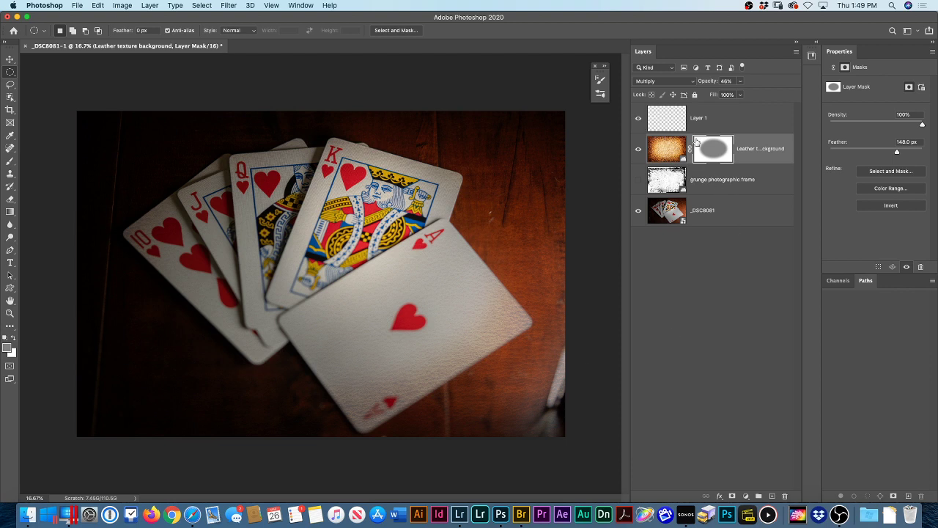
left_click(638, 181)
left_click(661, 181)
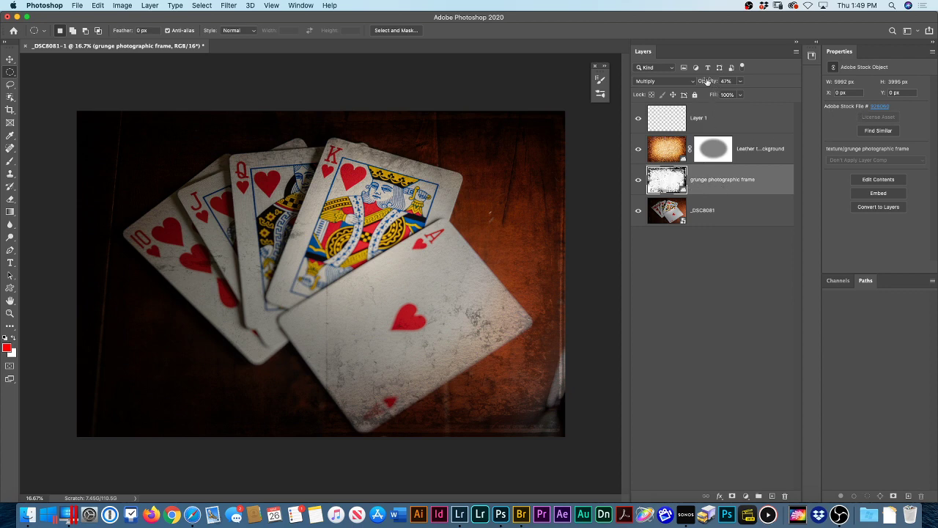
Lower the grunge photographic frame layer's opacity from 47% to 35%
left_click_drag(707, 80, 702, 82)
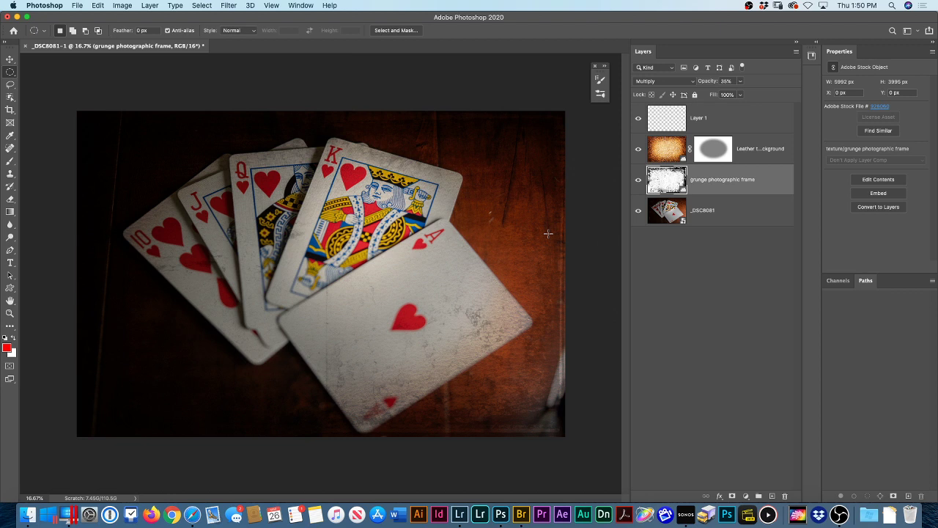
left_click(11, 58)
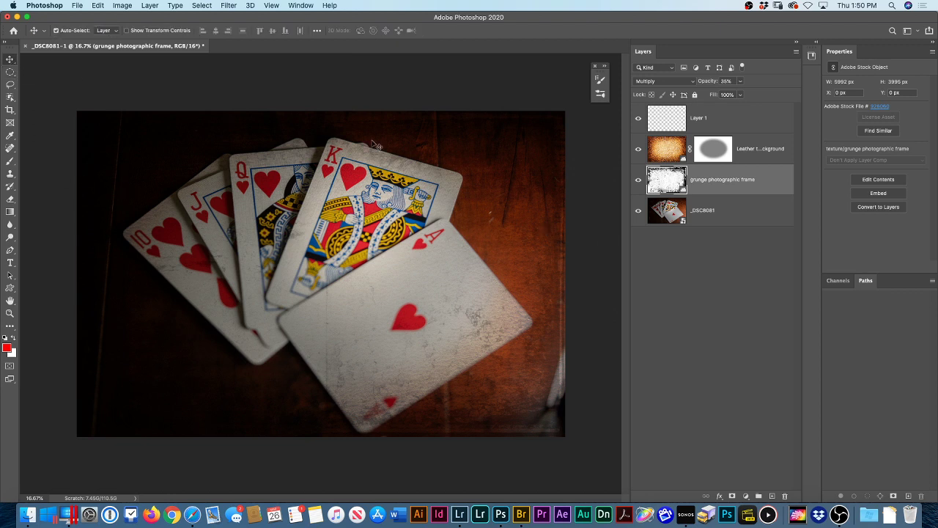
left_click(301, 6)
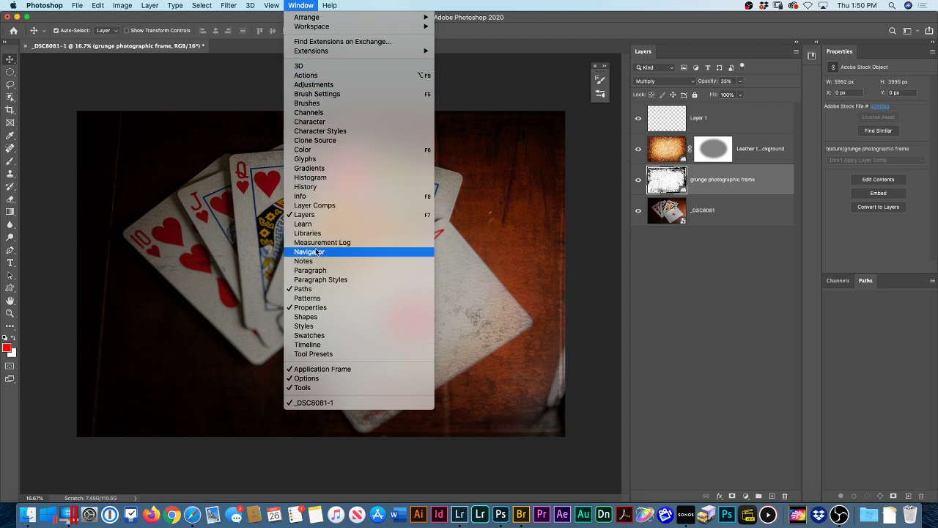
Float and enlarge the Patterns panel, then load the Legacy Patterns and More set
left_click(307, 299)
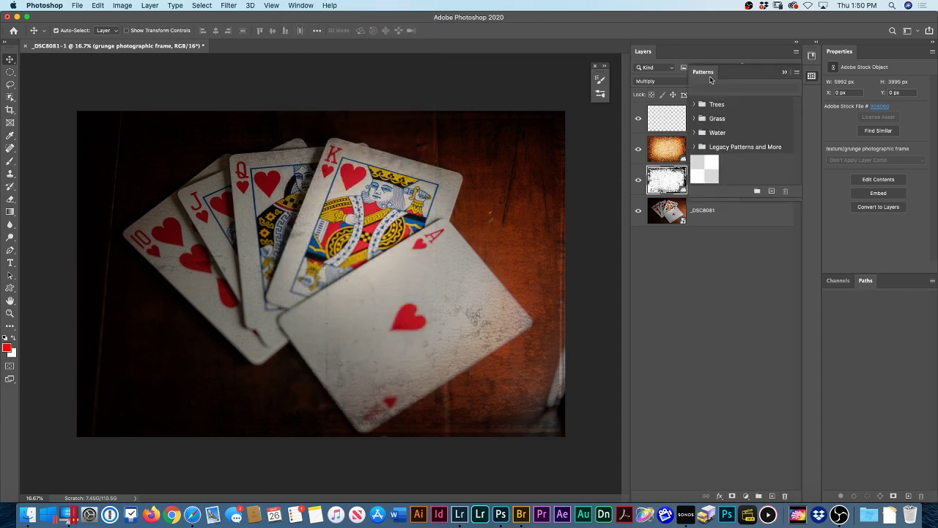
left_click_drag(703, 72, 541, 155)
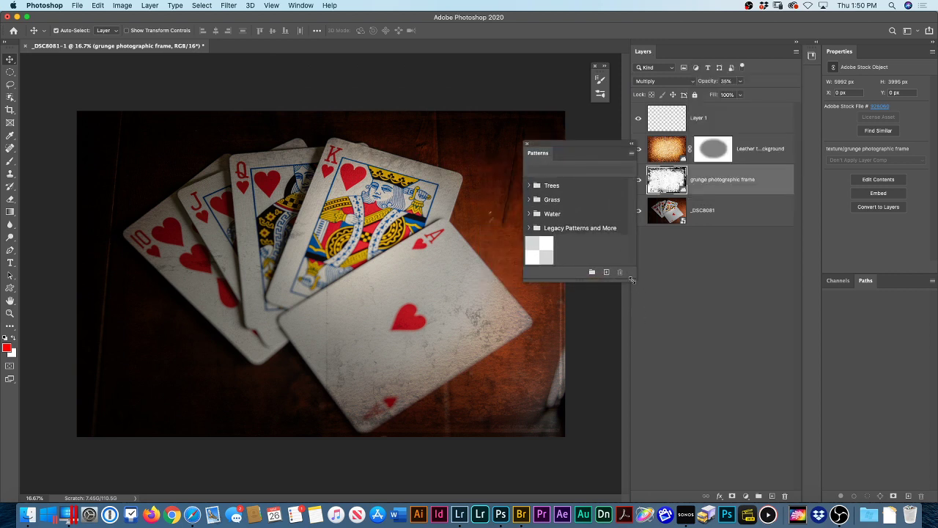
left_click_drag(634, 279, 678, 438)
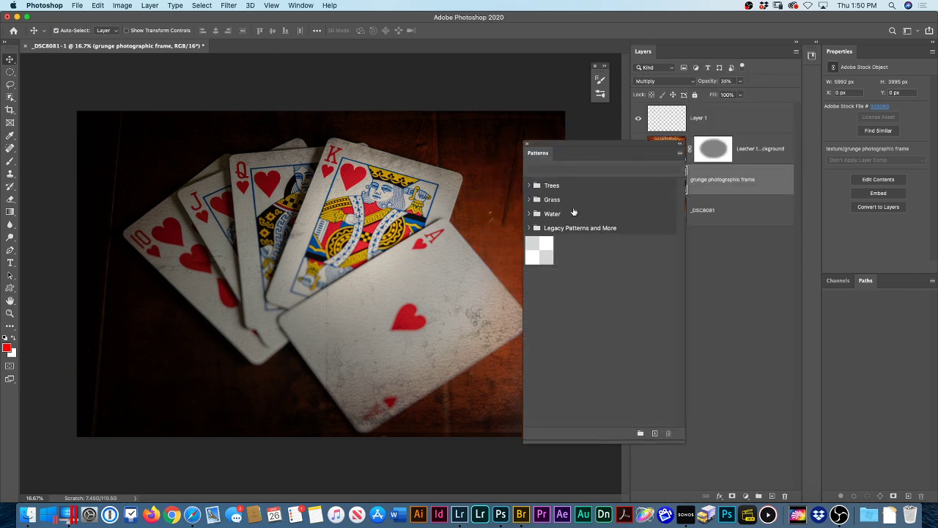
left_click(529, 228)
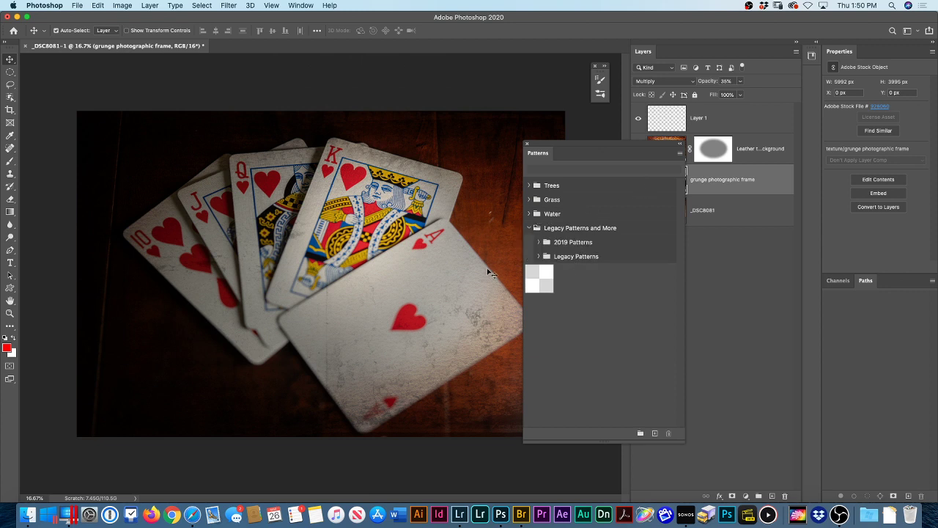
left_click(539, 256)
left_click(538, 242)
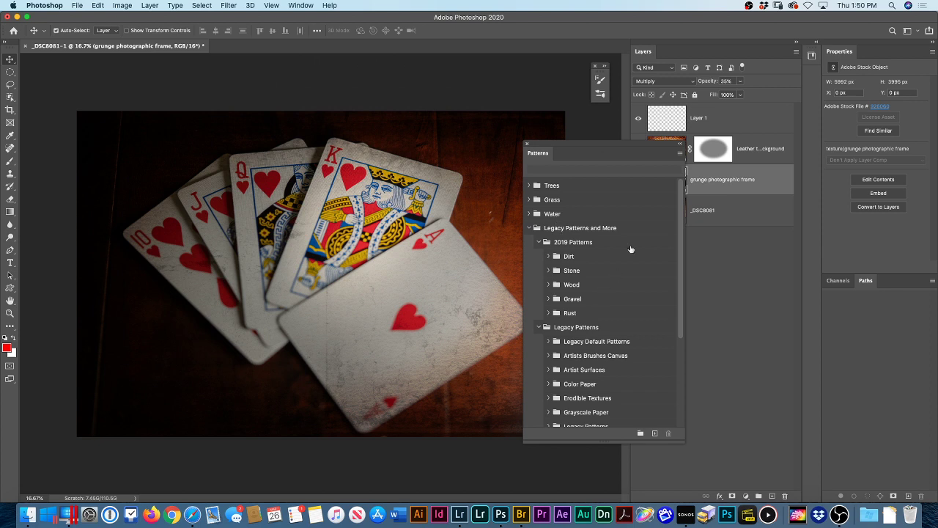
left_click(680, 155)
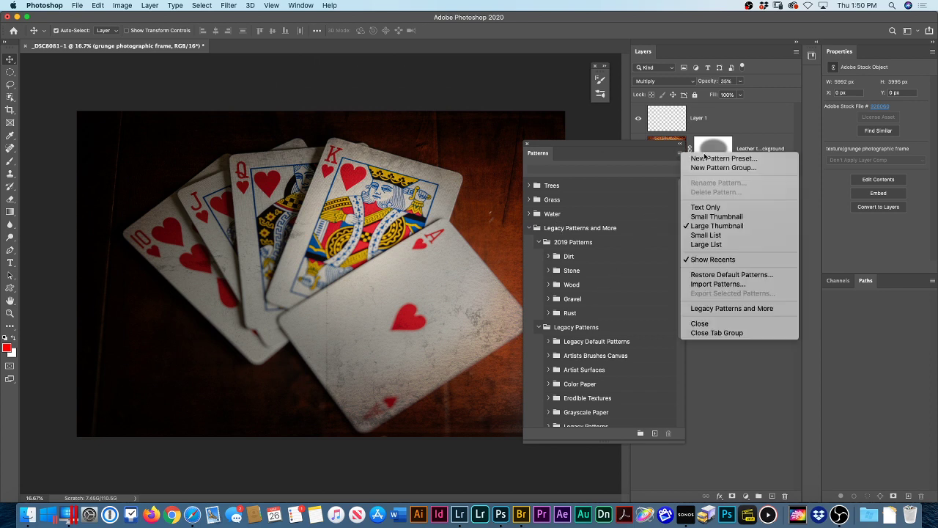
left_click(733, 309)
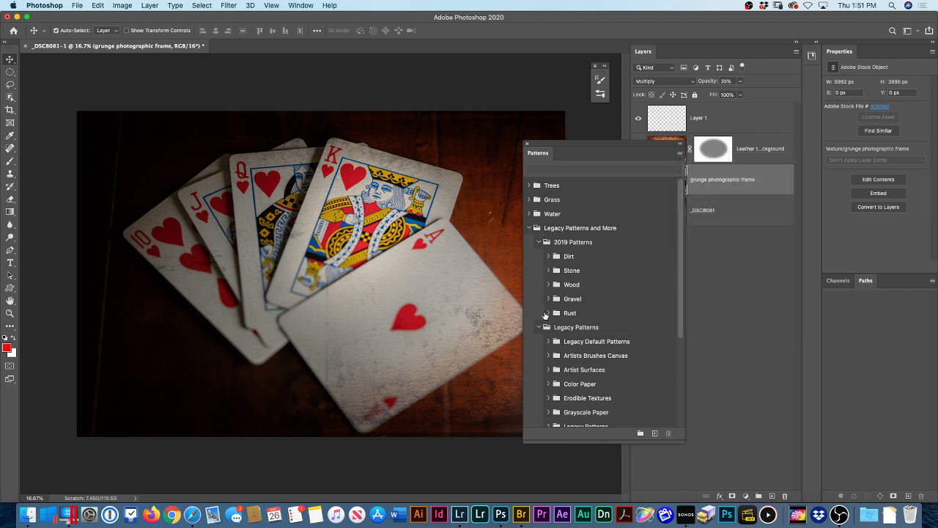
Expand the 2019 Rust, Gravel, Wood, Stone, Dirt and Color Paper pattern groups
left_click(547, 313)
left_click(547, 298)
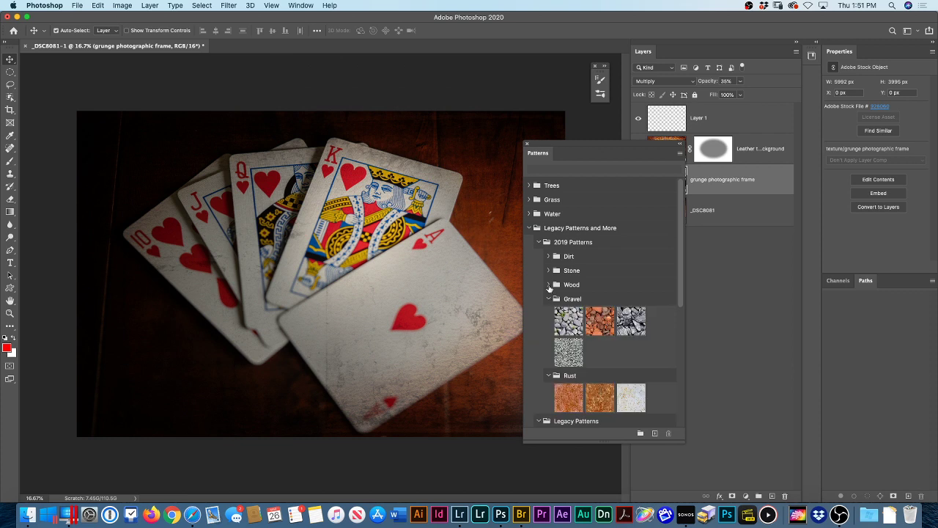
left_click(548, 284)
left_click(547, 270)
left_click(548, 256)
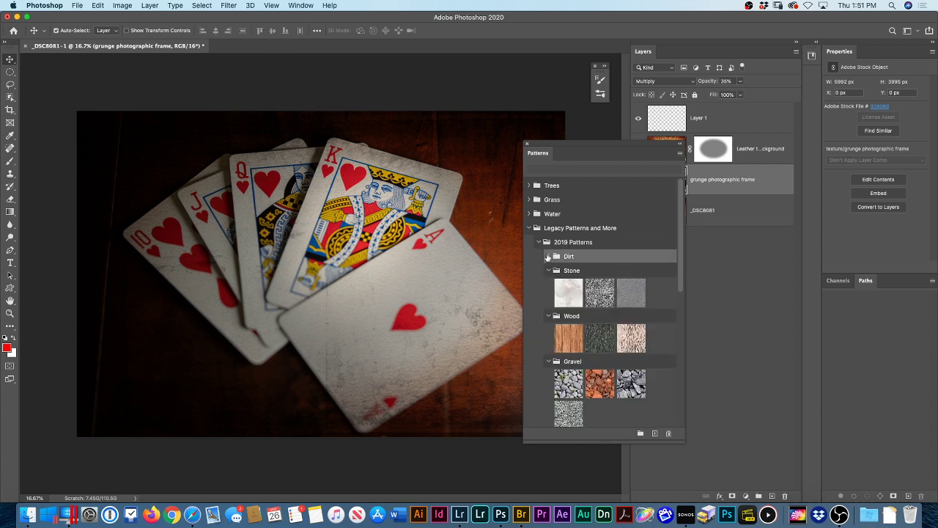
left_click(547, 256)
scroll(601, 293, "down", 5)
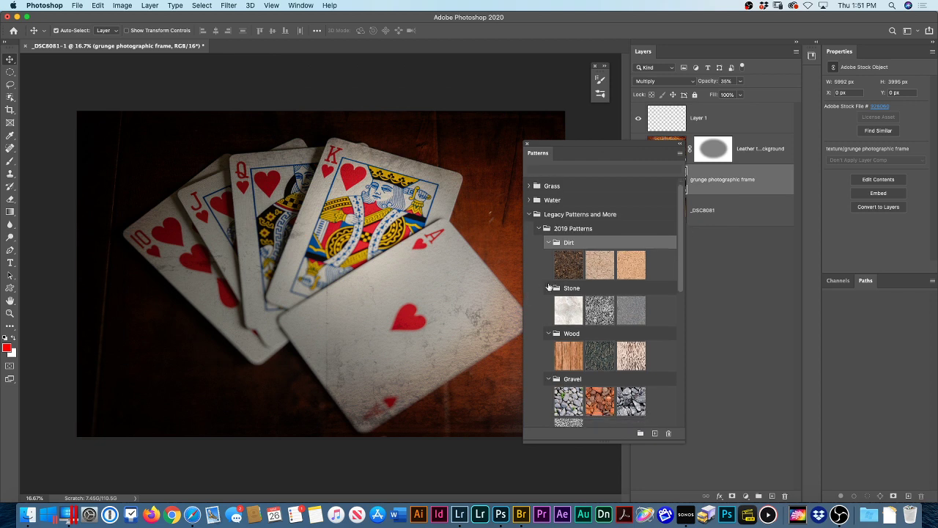
scroll(607, 298, "up", 1)
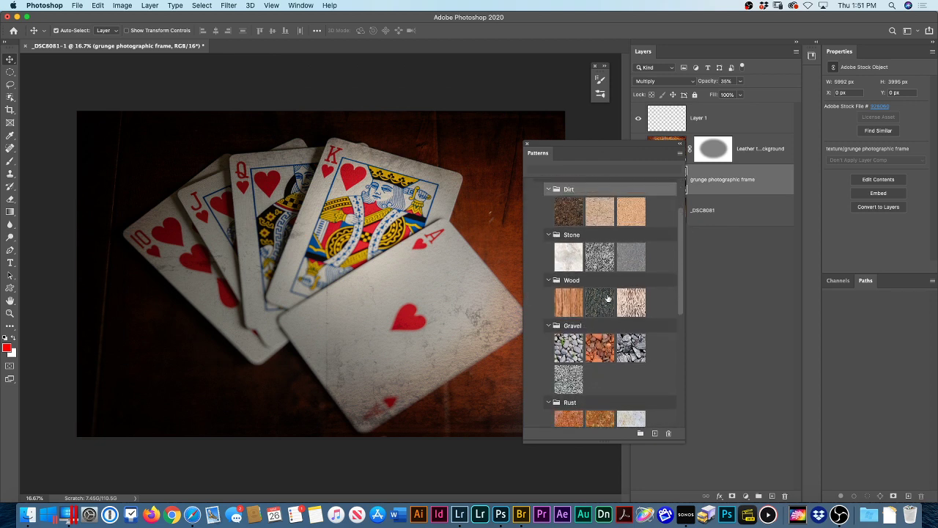
scroll(630, 285, "down", 1)
scroll(629, 286, "down", 4)
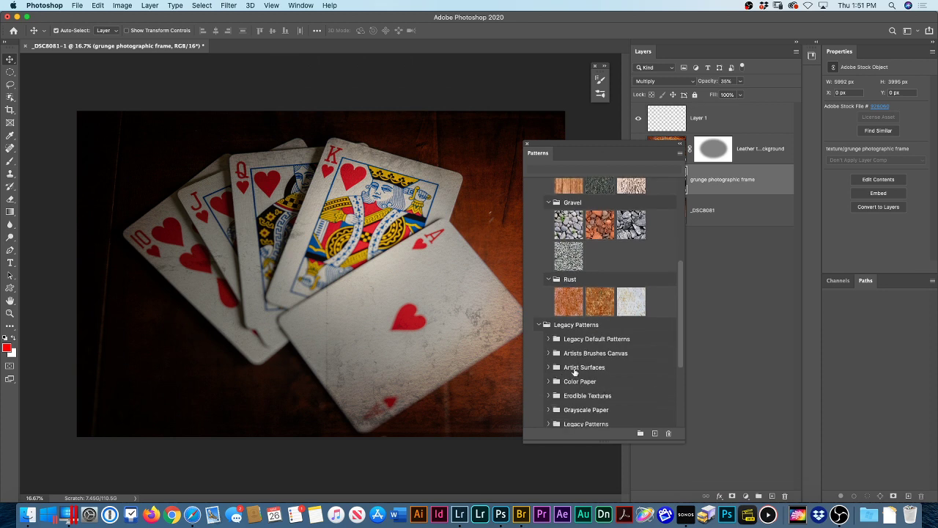
scroll(556, 385, "down", 1)
left_click(548, 381)
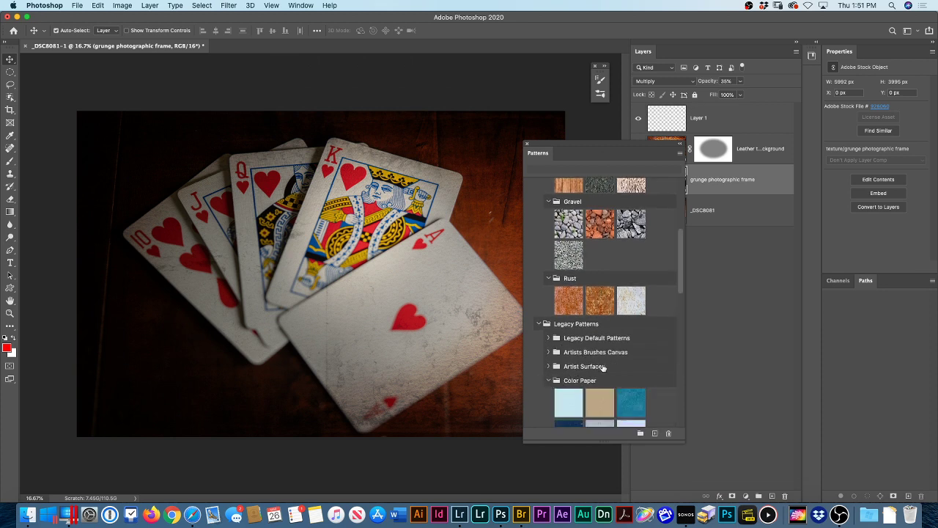
scroll(630, 367, "down", 3)
scroll(649, 406, "down", 5)
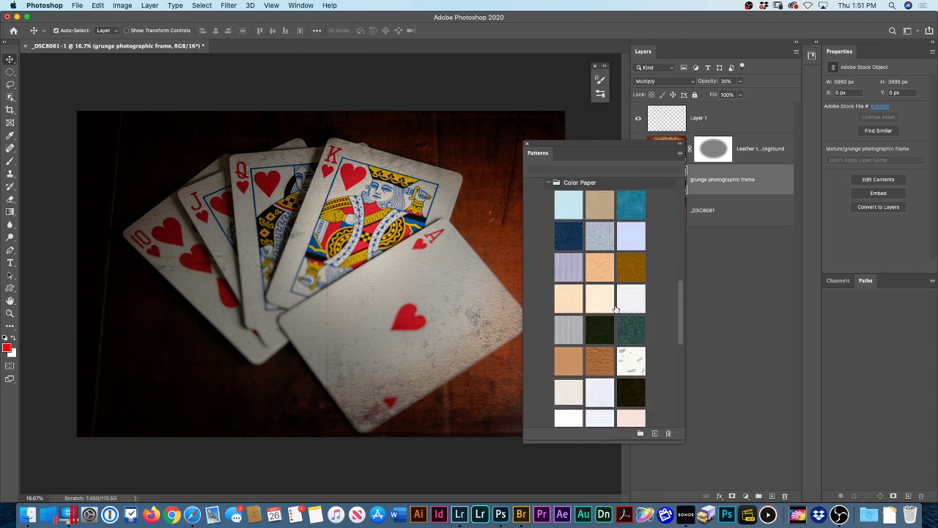
Drag the first Rust swatch onto the canvas to create Pattern Fill 1 and collapse the Patterns panel
scroll(632, 329, "up", 8)
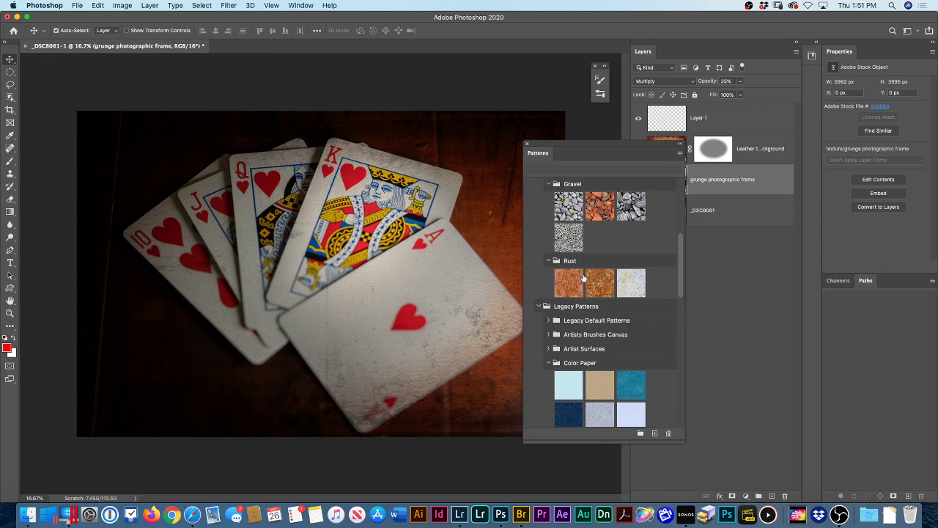
left_click_drag(568, 282, 281, 251)
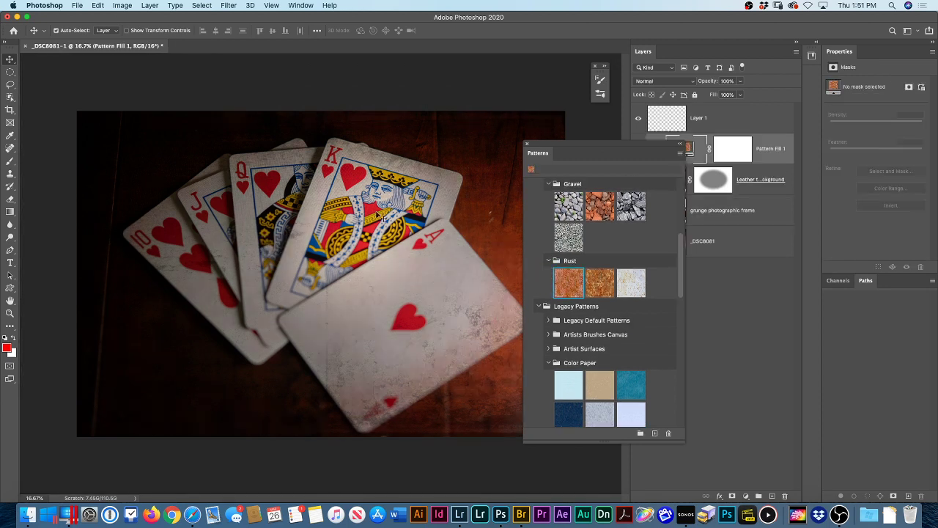
left_click(679, 142)
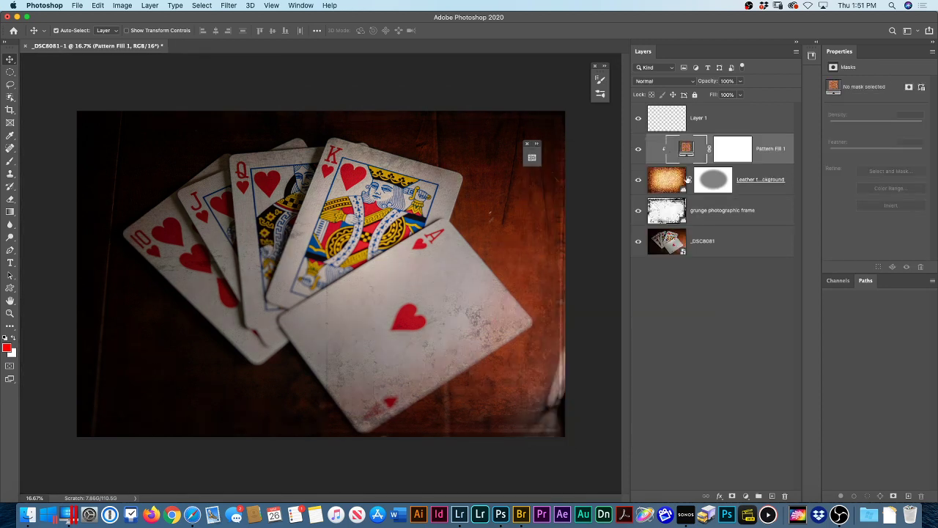
left_click(735, 150)
Hide the grunge frame and toggle the leather and rust fill layers to compare the look
left_click(638, 181)
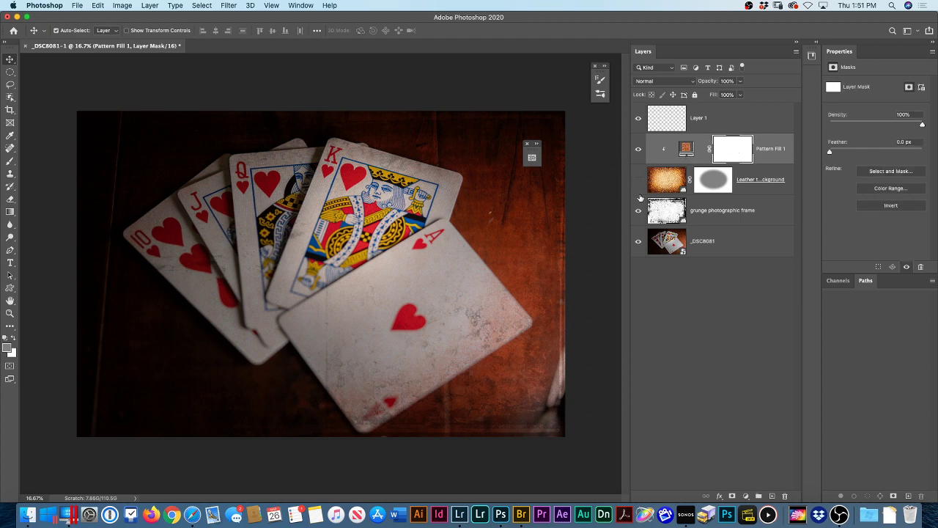
left_click(638, 210)
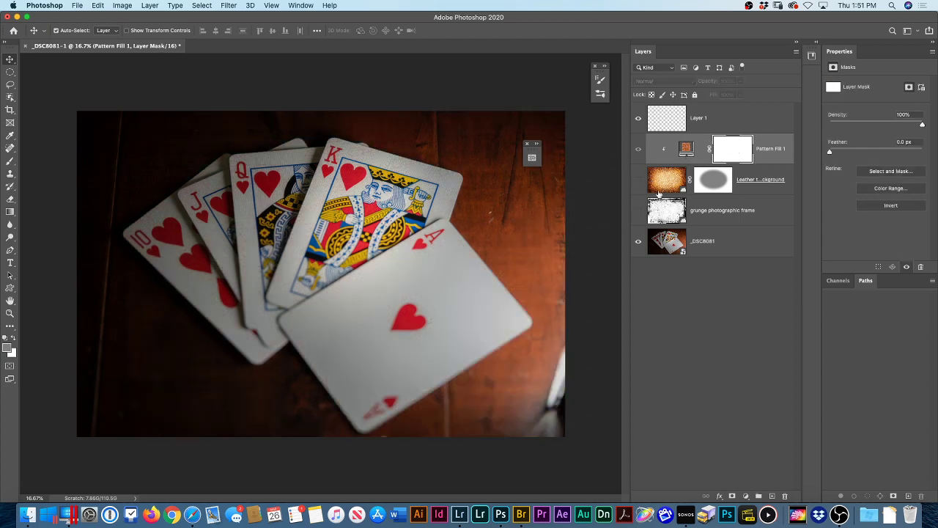
left_click(637, 149)
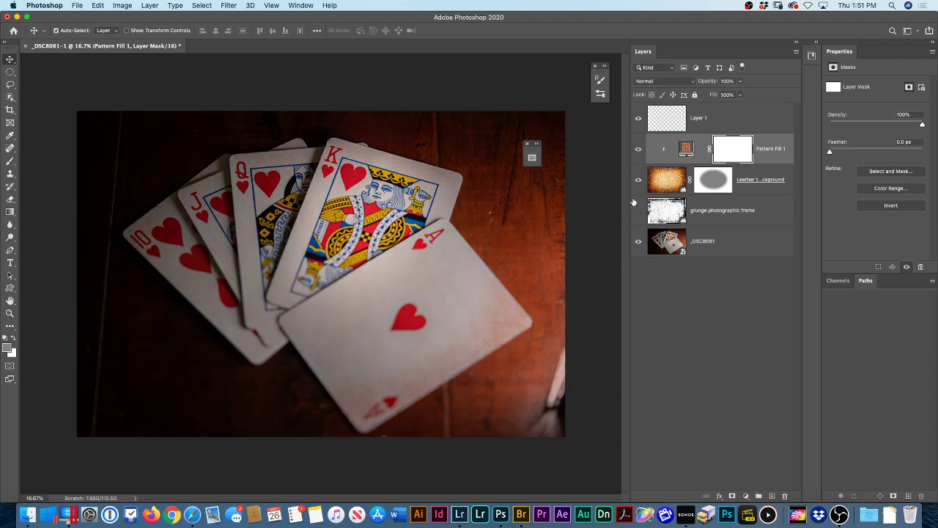
left_click(639, 179)
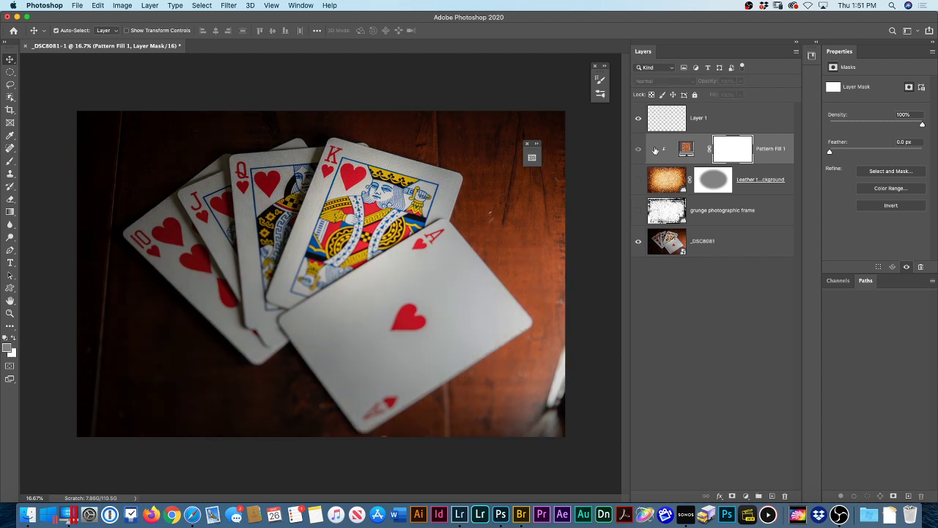
left_click(638, 150)
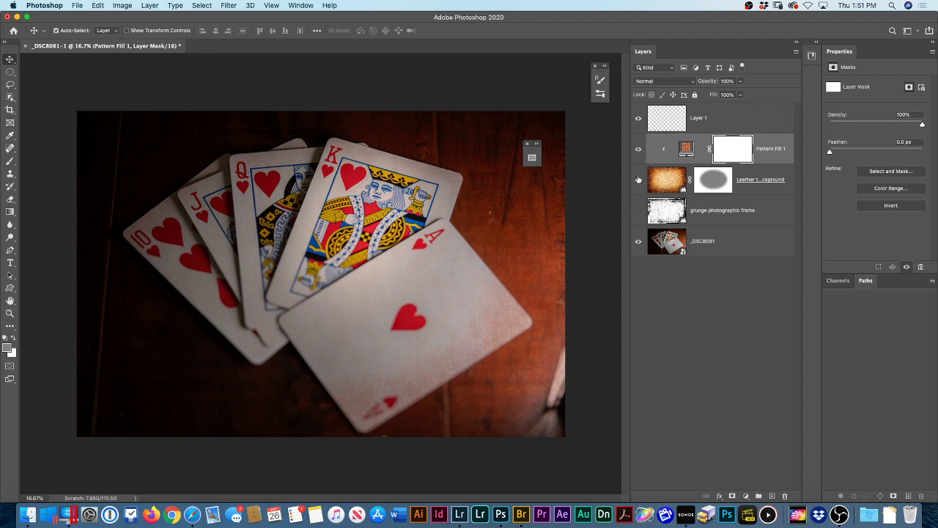
left_click(639, 180)
left_click(638, 150)
left_click(638, 150)
Release Pattern Fill 1 from clipping so the rust covers the whole image, with leather hidden
left_click(667, 163, "alt")
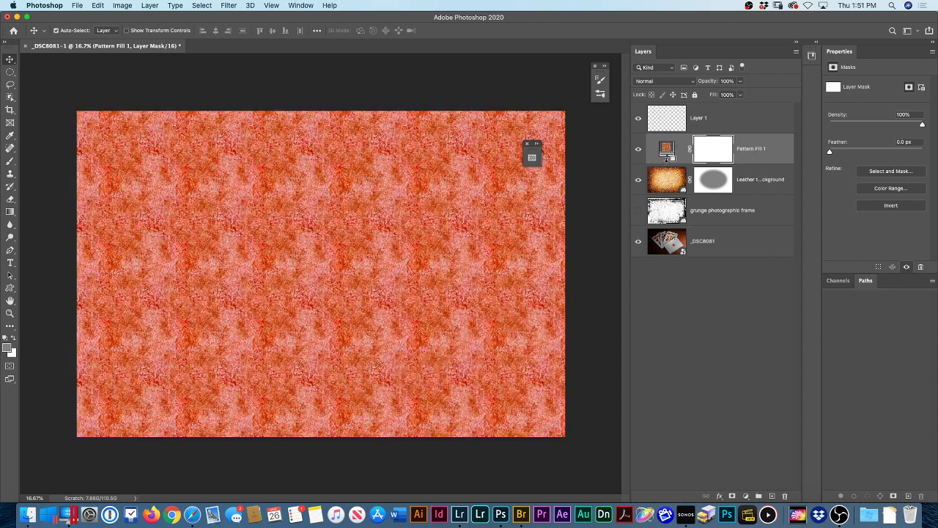
left_click(638, 179)
left_click(669, 149)
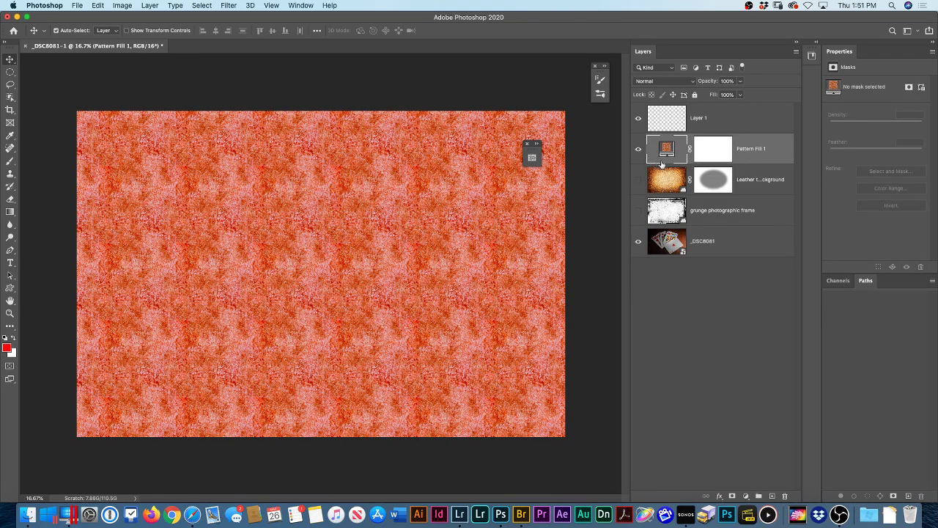
left_click_drag(662, 165, 666, 160)
left_click(666, 159, "alt")
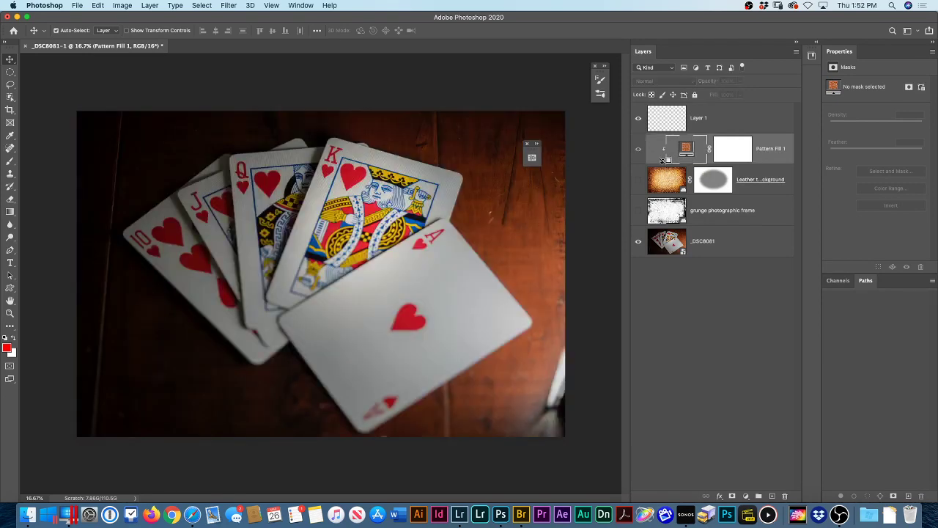
left_click(663, 160, "alt")
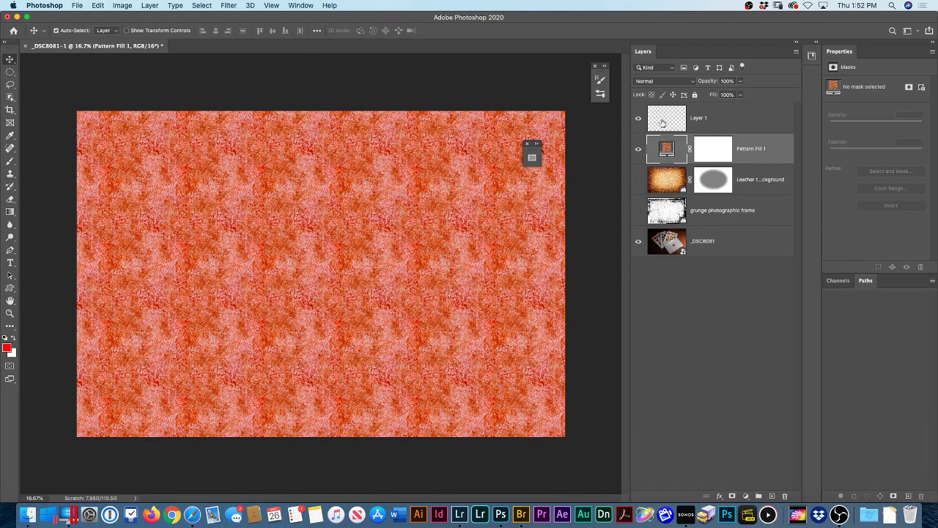
Set Pattern Fill 1 to Multiply blend mode at 28% opacity
left_click(673, 82)
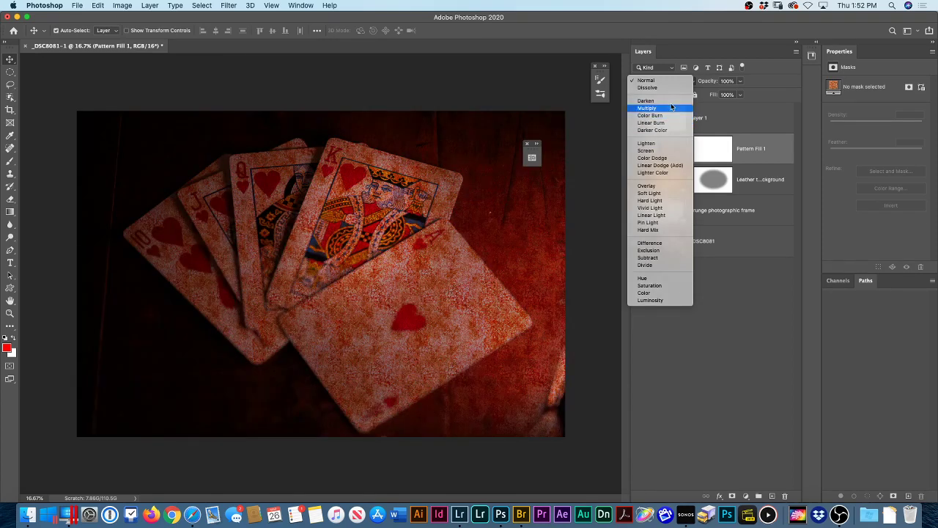
left_click(670, 108)
left_click_drag(710, 82, 660, 93)
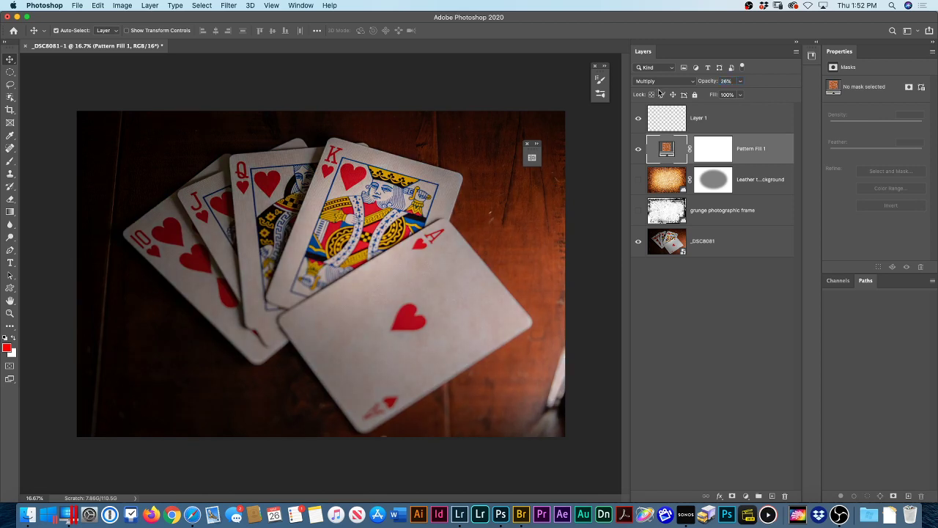
Change the rust pattern scale in Pattern Fill 1 to 374%
double_click(666, 148)
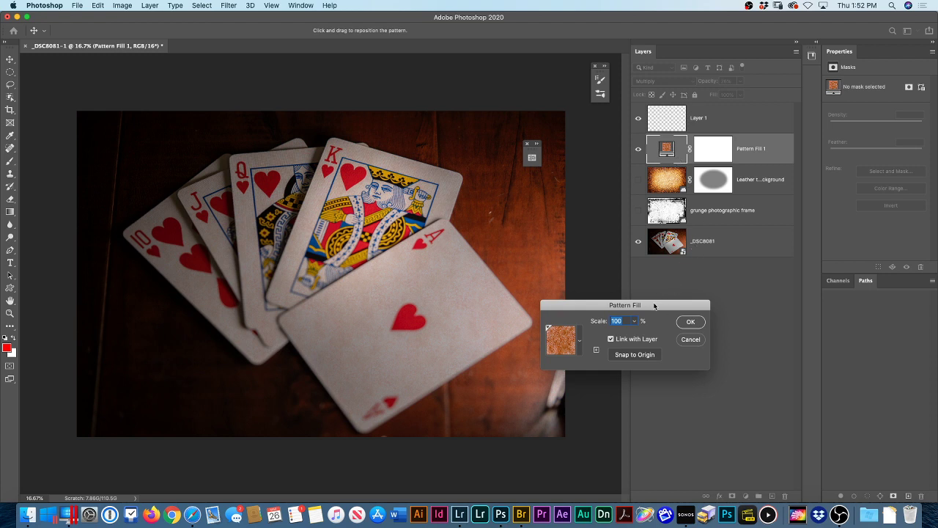
left_click_drag(637, 323, 655, 334)
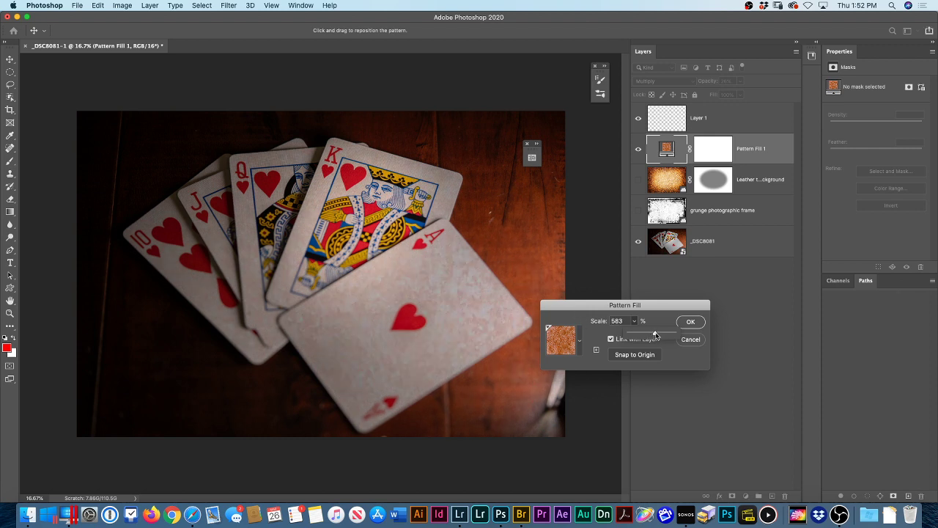
left_click_drag(655, 333, 631, 334)
left_click_drag(629, 333, 650, 335)
left_click(688, 321)
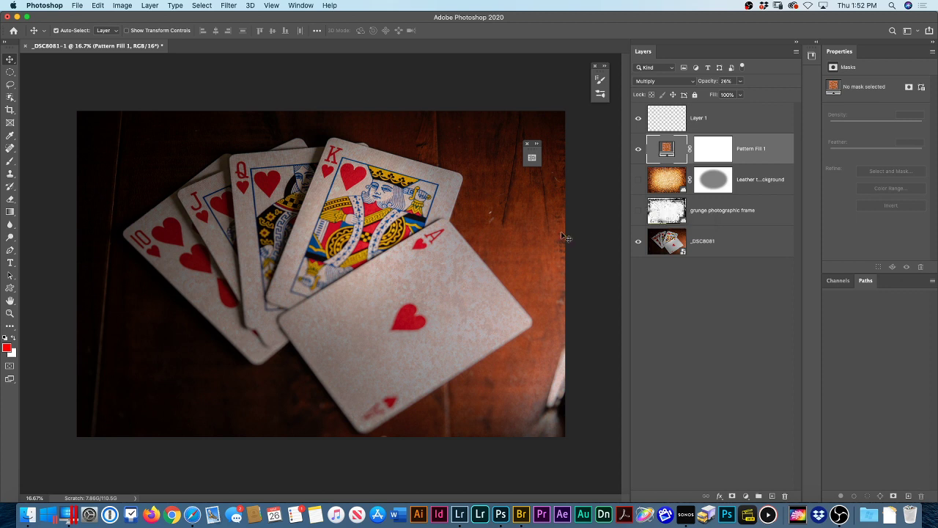
Hide Pattern Fill 1, select the _DSC8081 photo layer, and add a Pattern fill layer above it
left_click(638, 149)
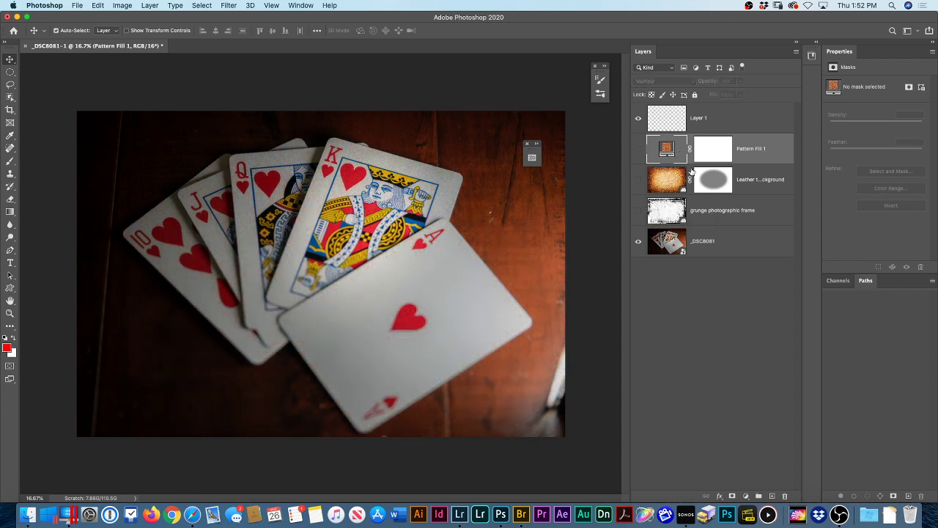
left_click(717, 223)
left_click(718, 235)
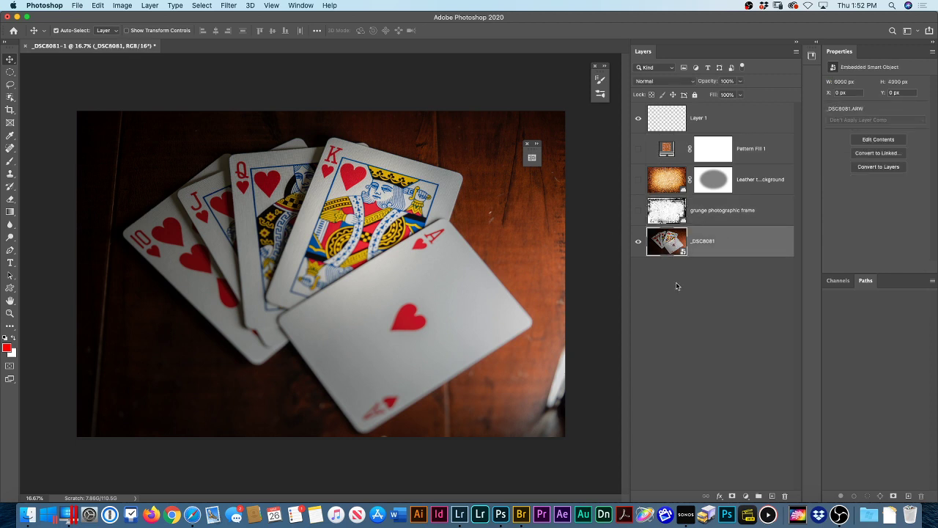
left_click(719, 496)
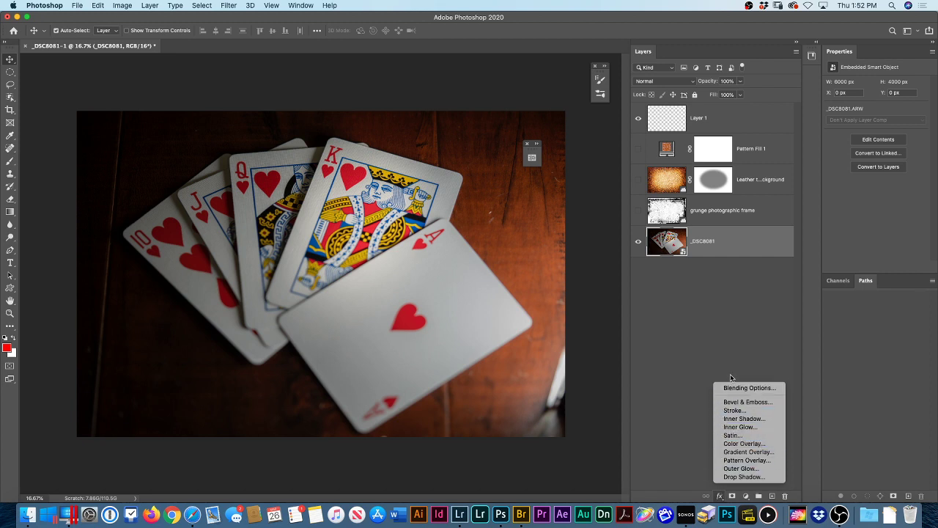
left_click(746, 496)
left_click(746, 496)
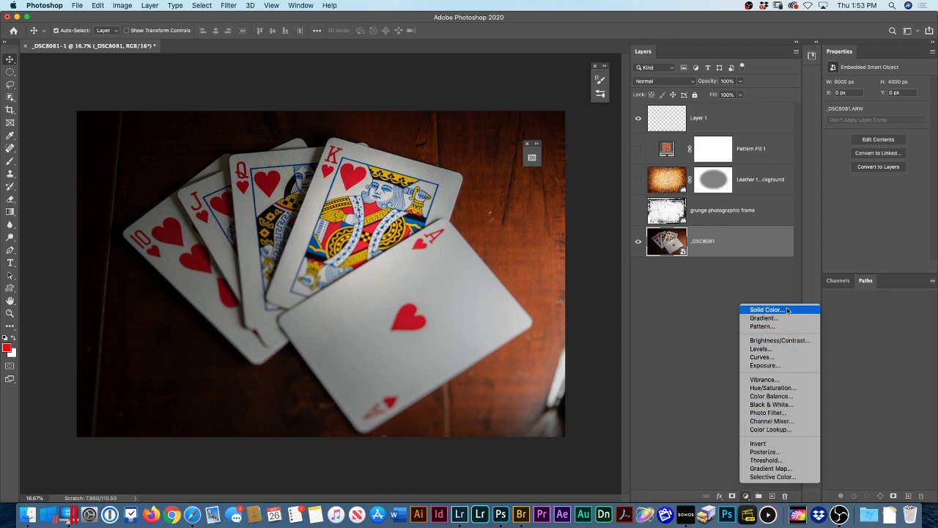
left_click(786, 330)
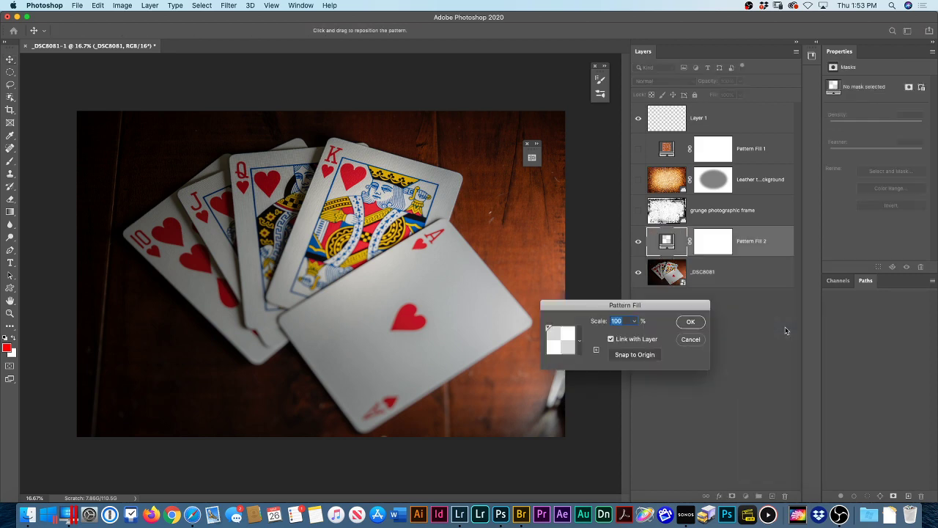
Choose the first Dirt swatch from Legacy Patterns and More > 2019 Patterns for Pattern Fill 2, scaled to 374%
left_click(580, 342)
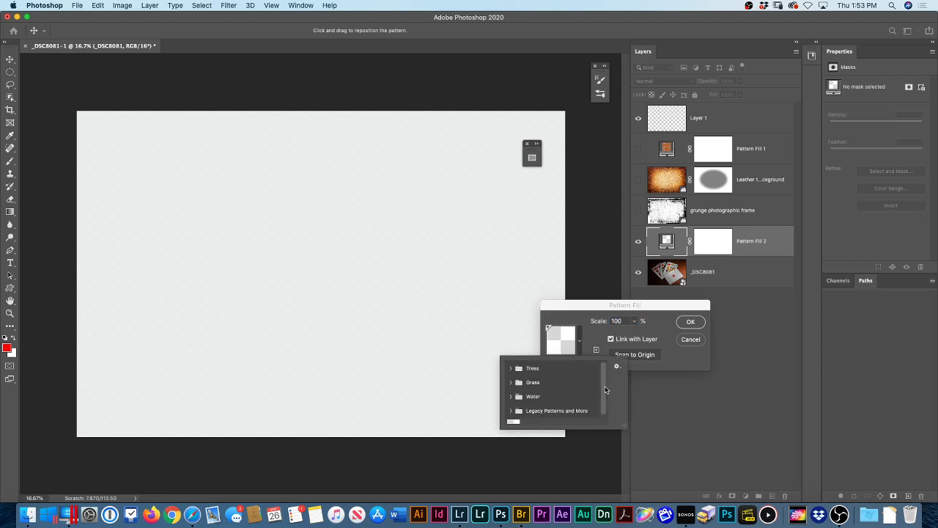
scroll(604, 396, "down", 2)
left_click(513, 403)
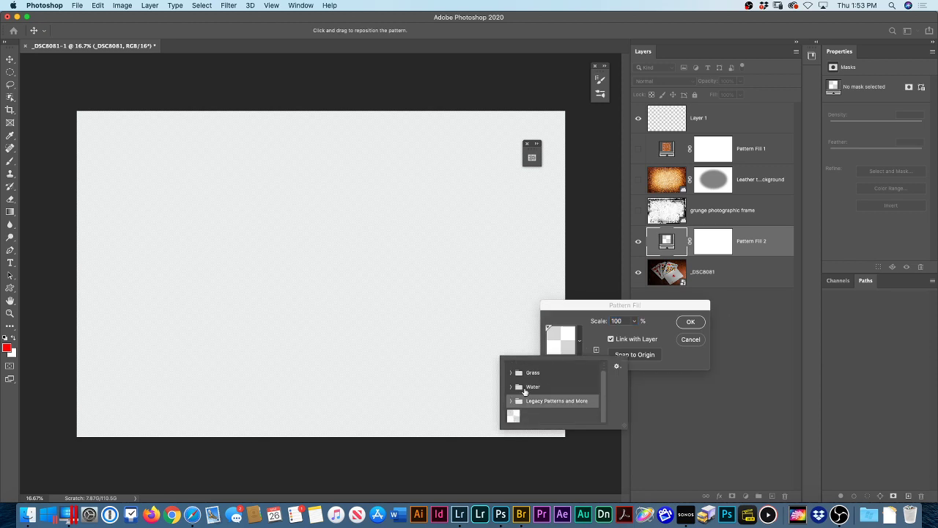
left_click(510, 401)
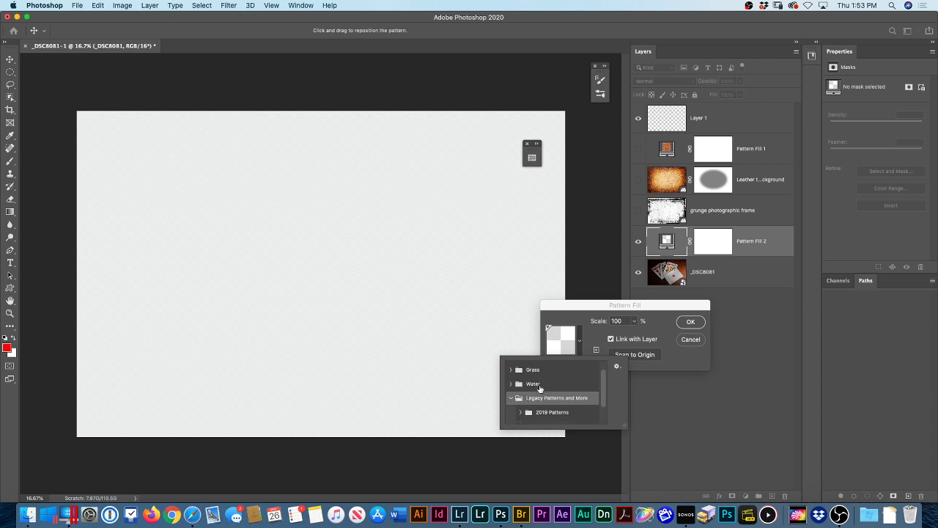
left_click(521, 388)
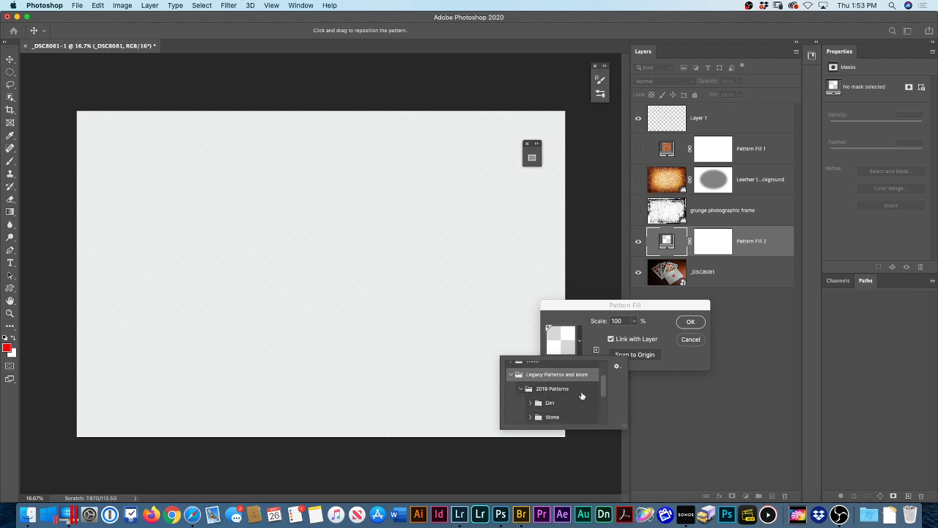
scroll(578, 395, "down", 1)
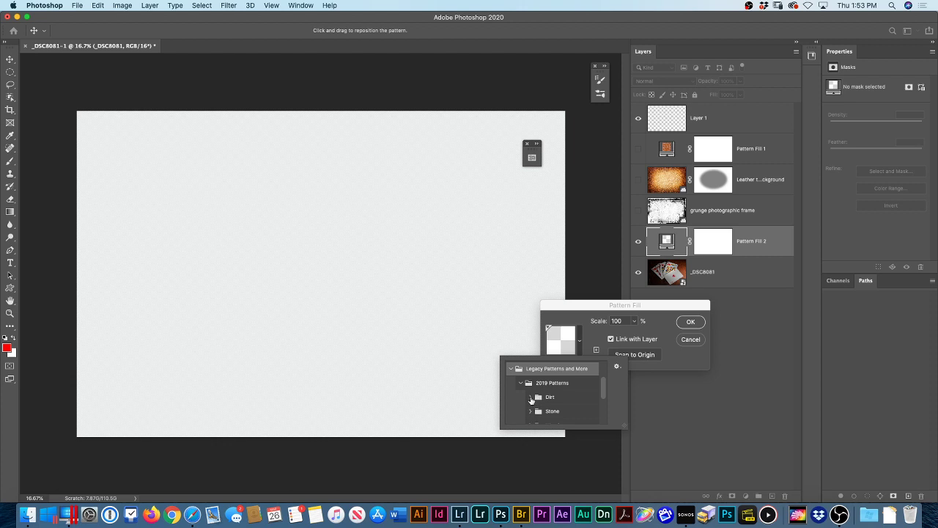
left_click(532, 398)
scroll(576, 387, "down", 1)
left_click(542, 411)
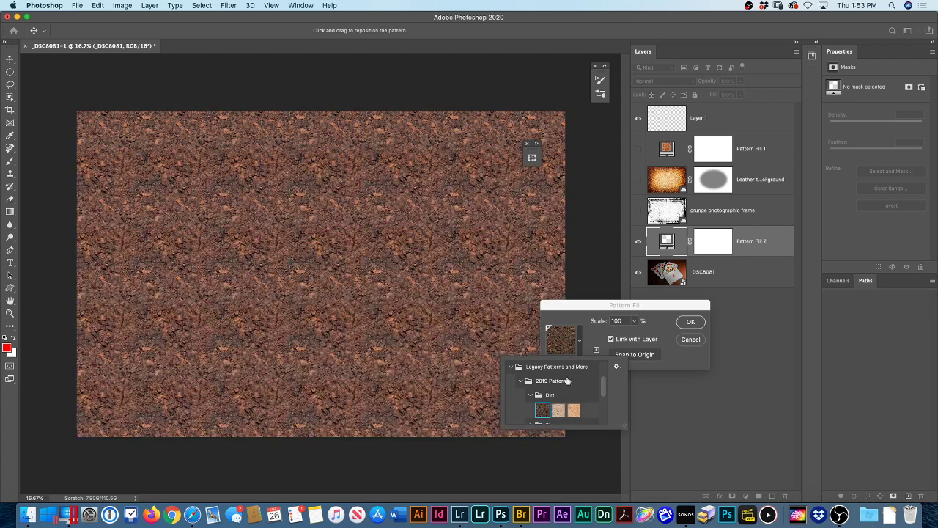
left_click(667, 310)
mouse_move(636, 320)
left_mouse_down()
mouse_move(631, 334)
mouse_move(645, 334)
left_mouse_up()
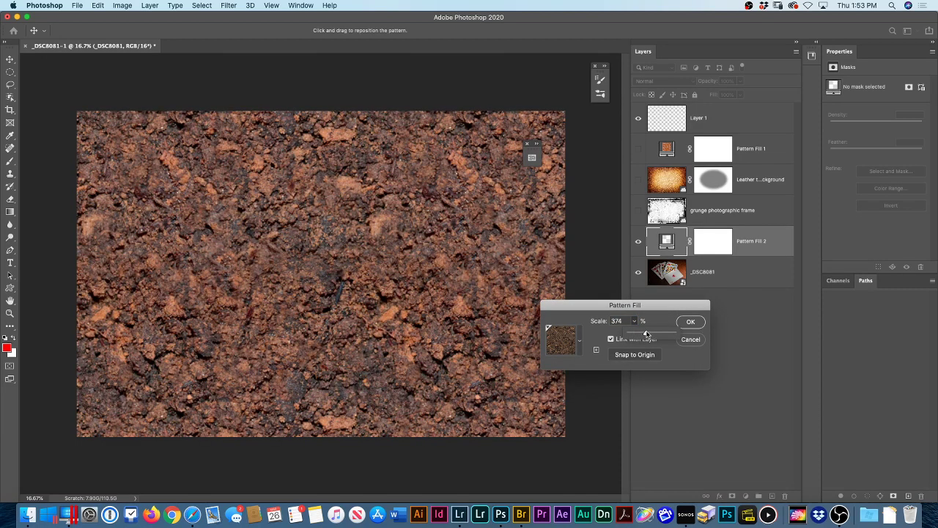
left_click(690, 321)
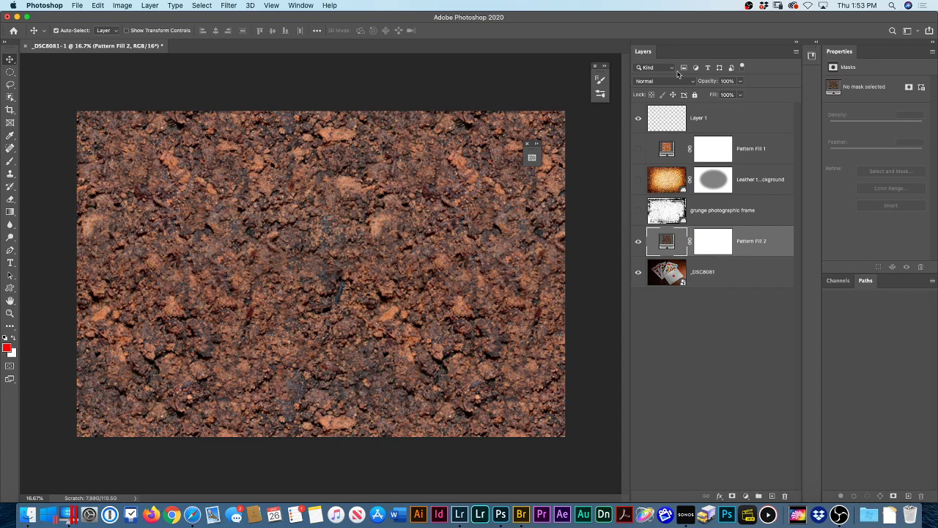
Switch Pattern Fill 2 to Overlay blend mode and drop its opacity to 15%
left_click(674, 79)
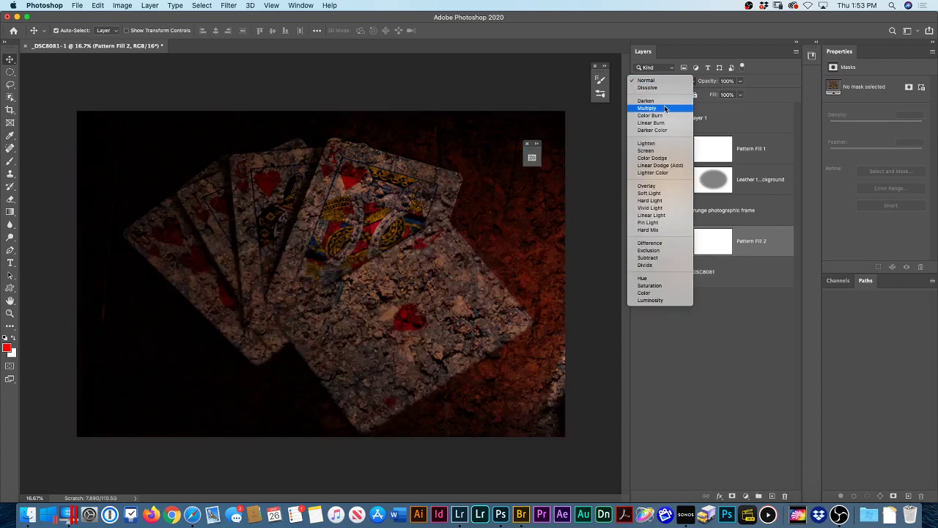
left_click(658, 188)
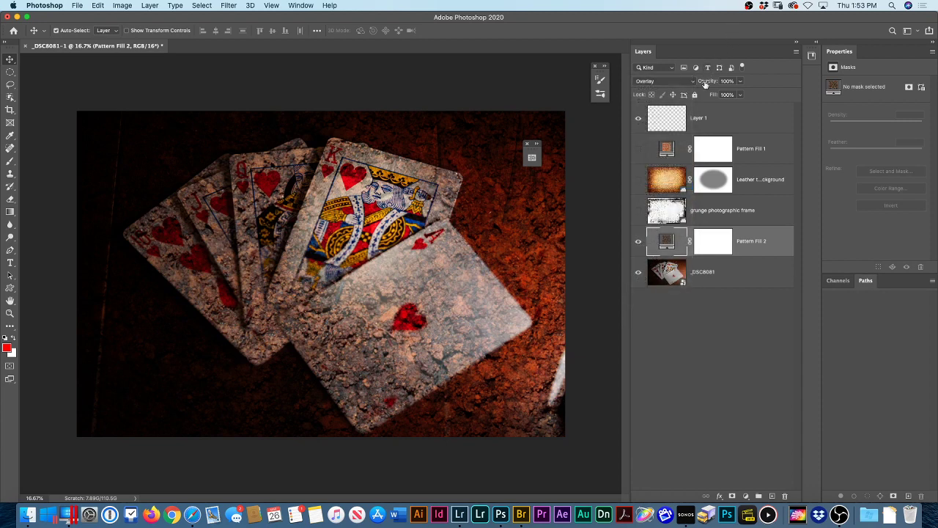
left_click_drag(705, 83, 661, 80)
key("Return")
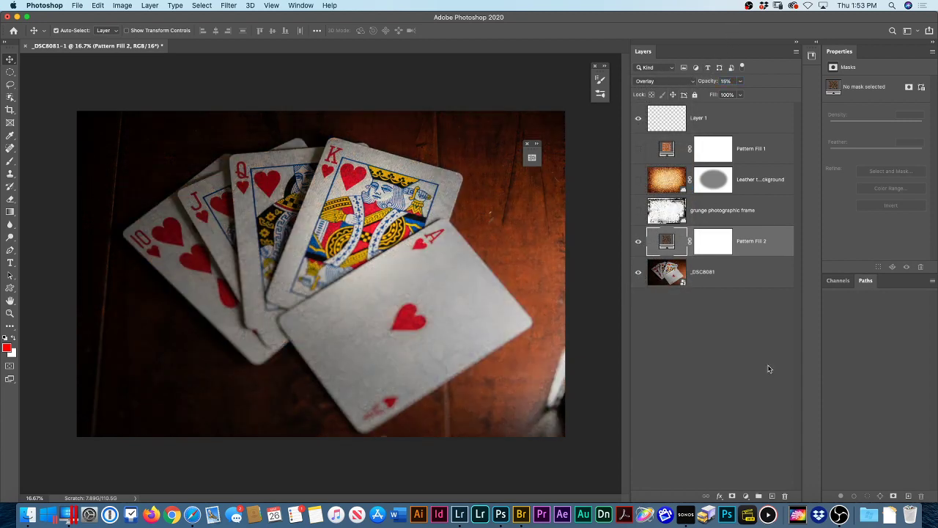